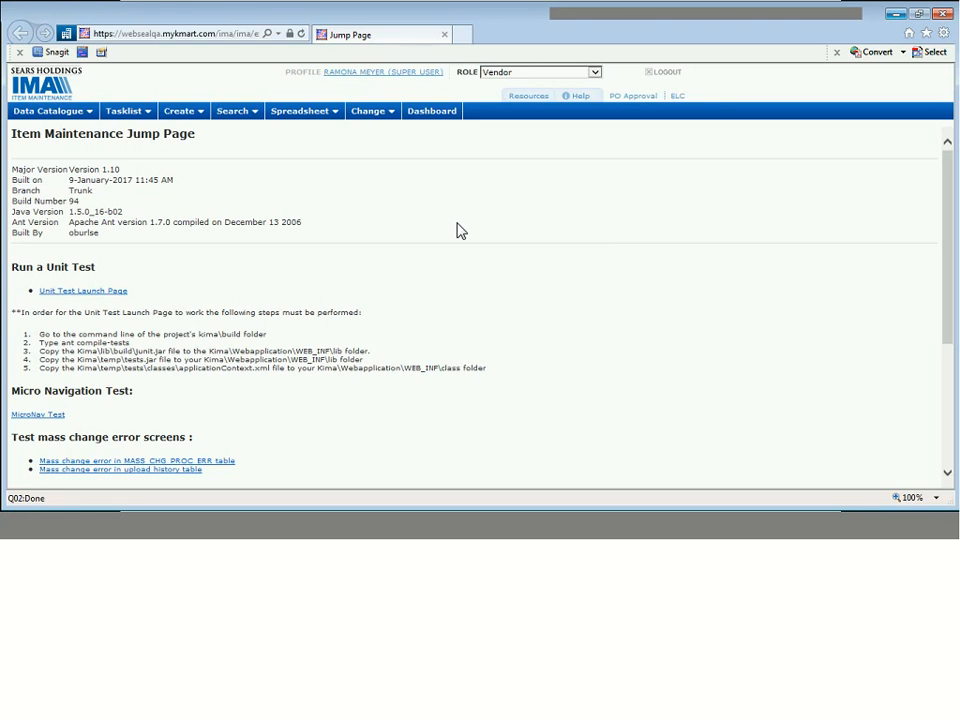
- Open the New Items Tasklist Filters page from the Data Catalogue menu
left_click(85, 121)
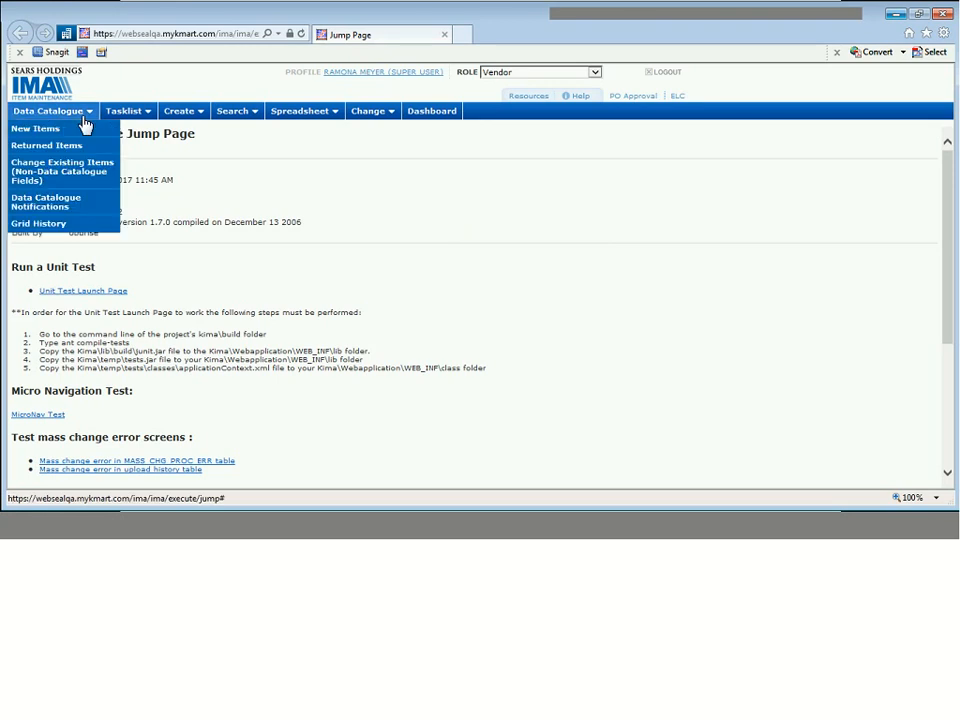
left_click(110, 521)
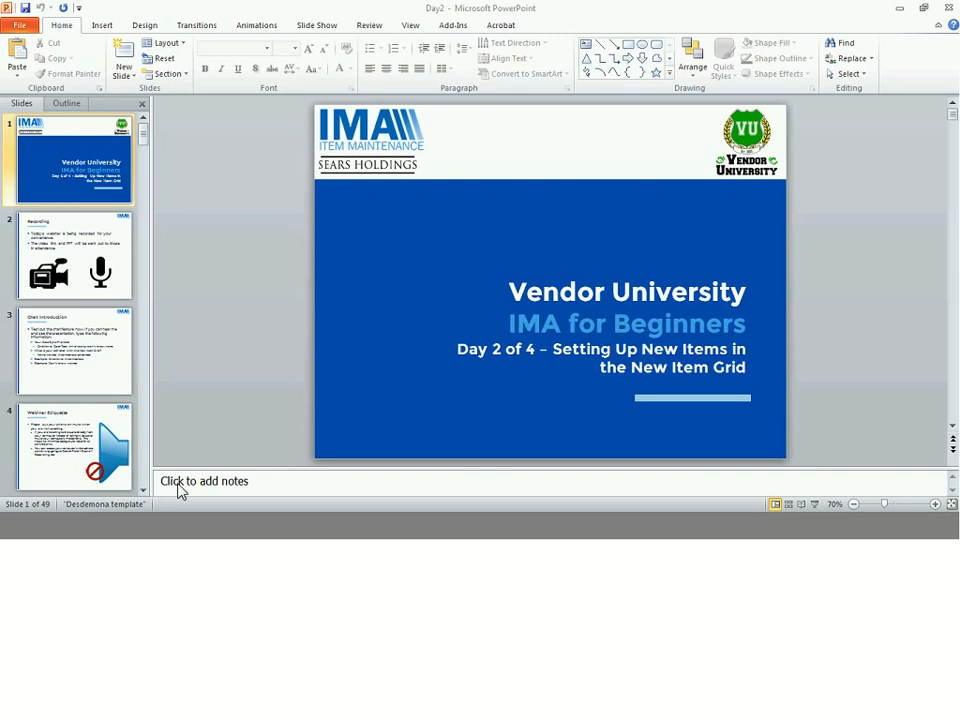
left_click(99, 519)
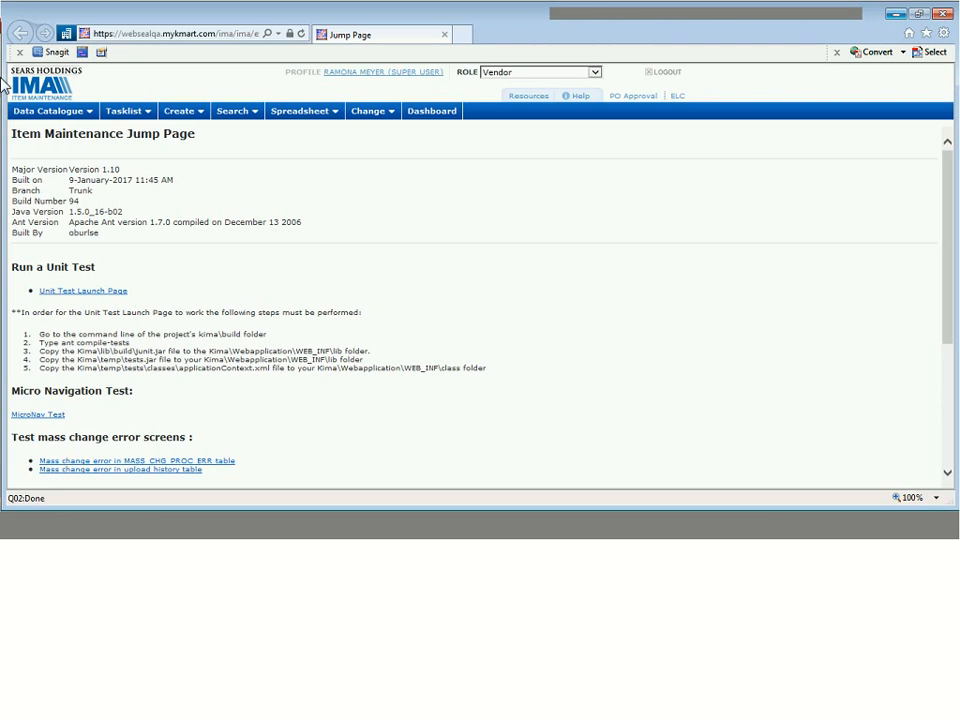
left_click(64, 114)
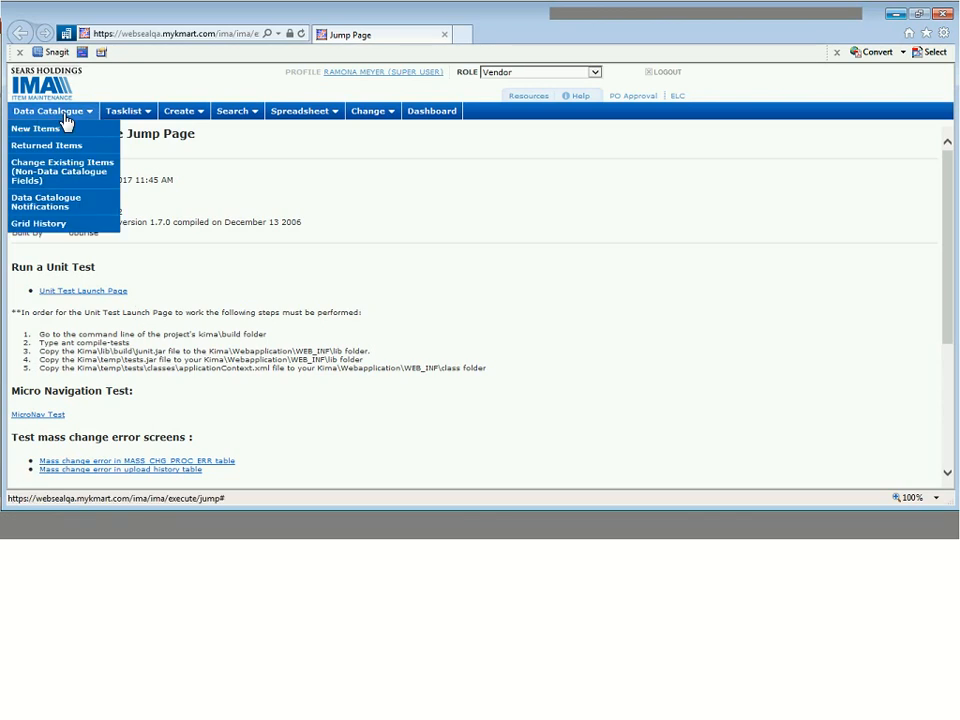
left_click(65, 114)
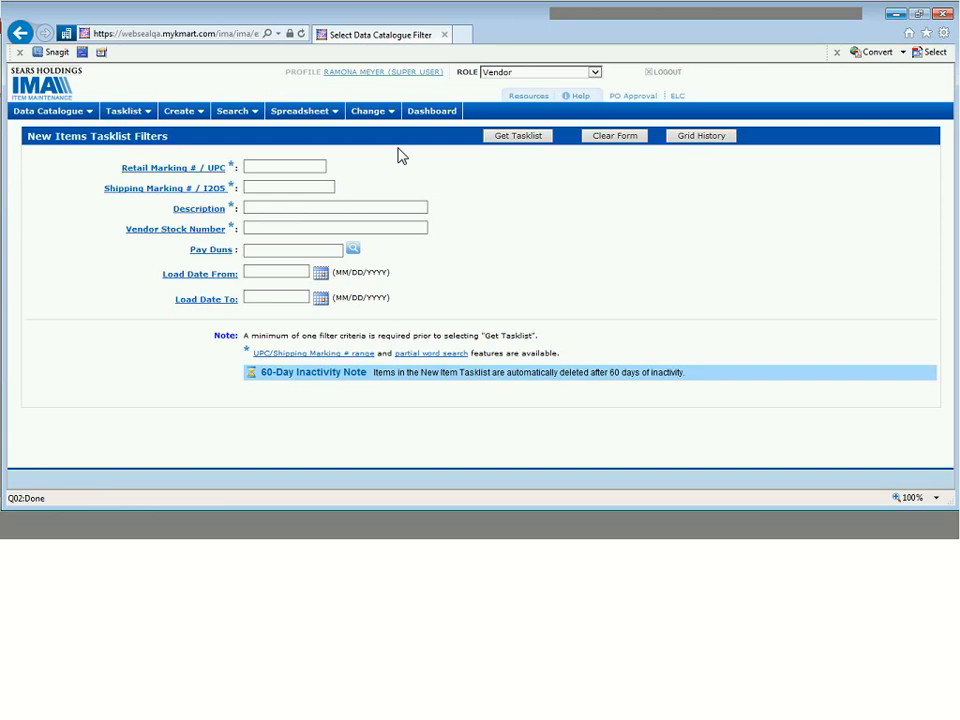
- Search the New Items Tasklist by the pasted shipping marking number
mouse_move(78, 128)
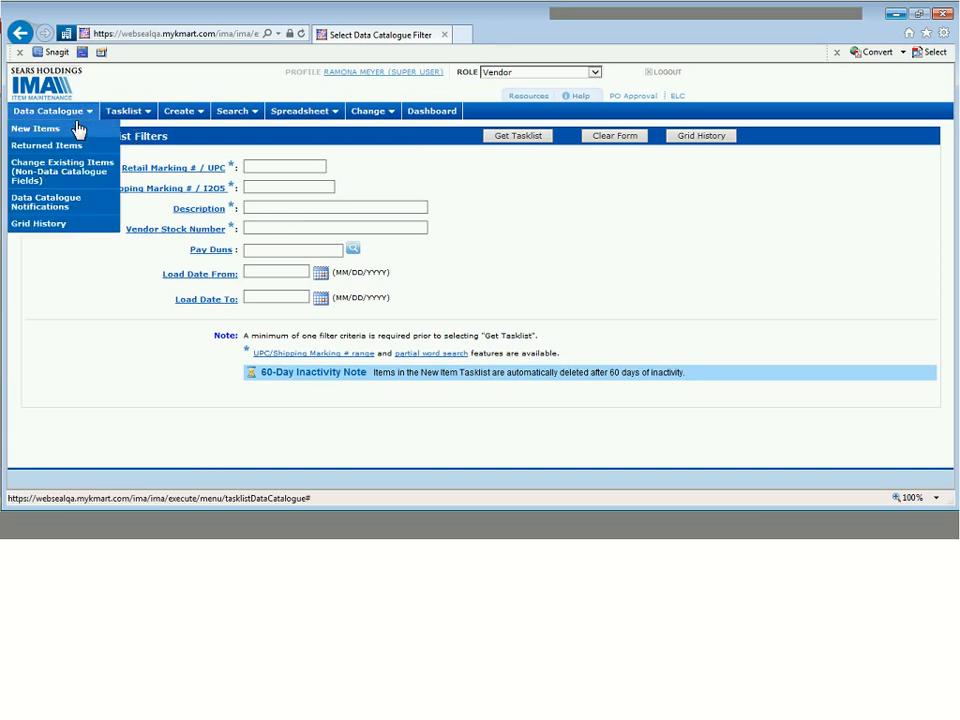
left_click(275, 188)
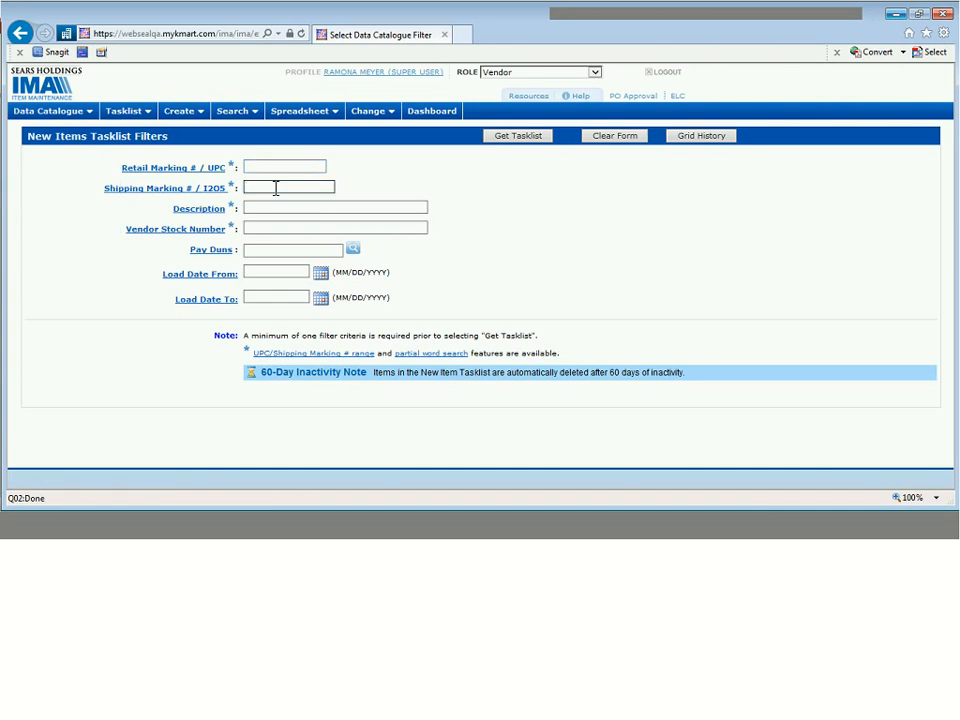
key("ctrl+v")
left_click(505, 142)
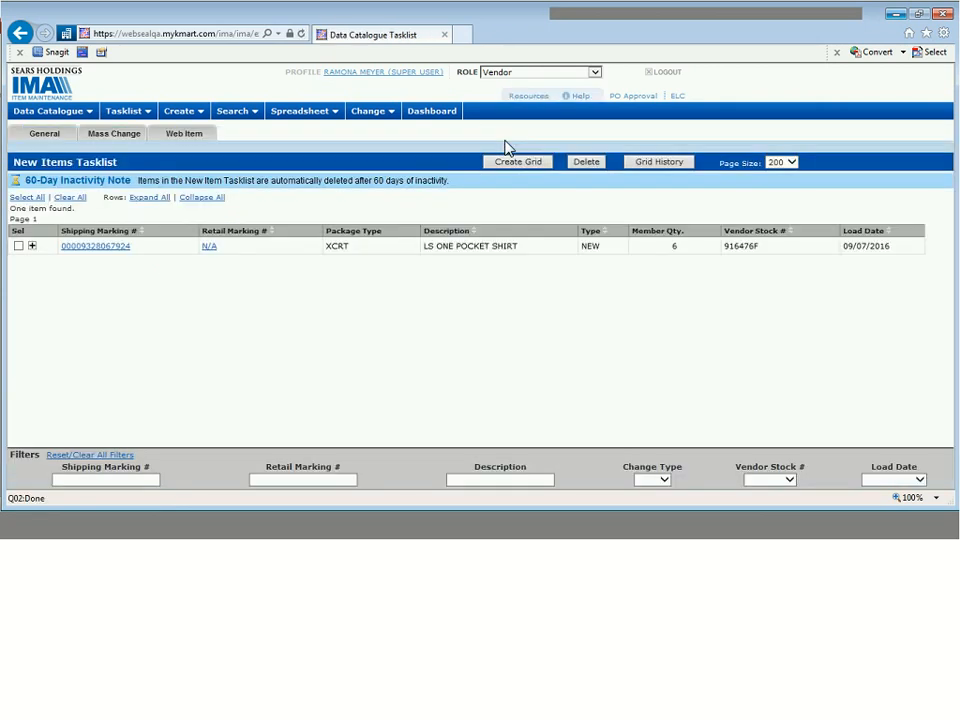
- Expand and select the LS ONE POCKET SHIRT pack, then create a grid for it
left_click(32, 246)
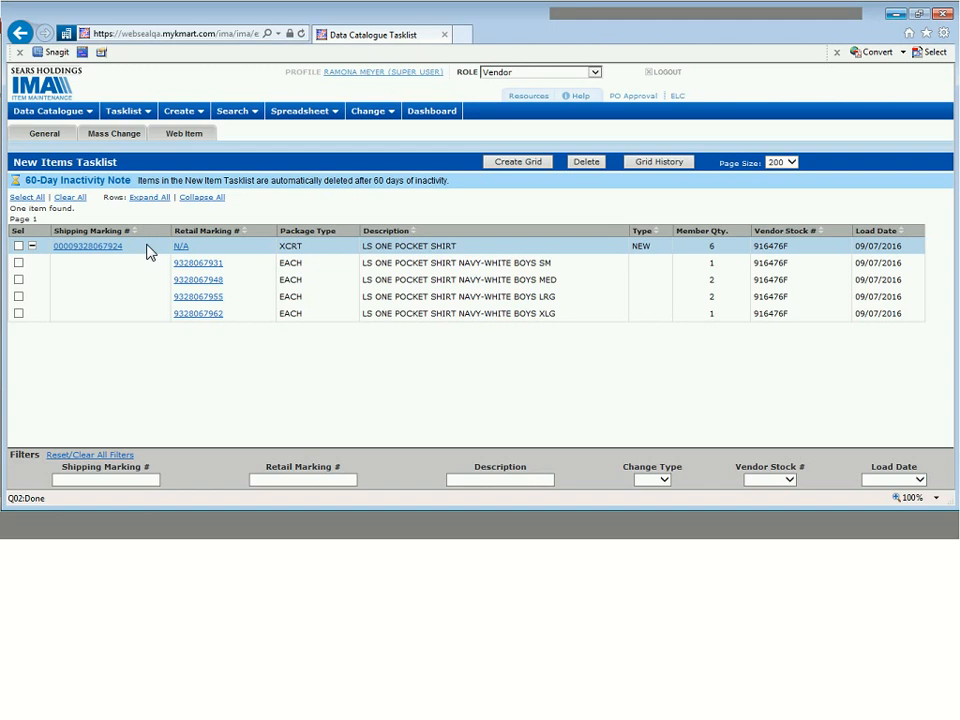
left_click(18, 246)
left_click(515, 163)
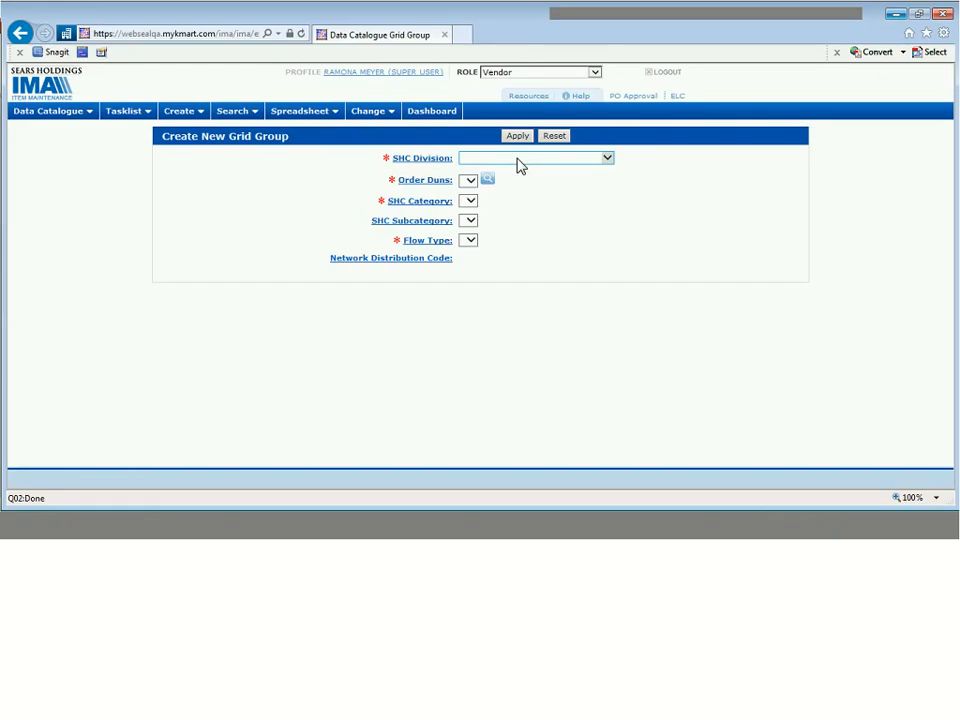
- Set the SHC Division to 49 - KIDS WORLD
left_click(515, 157)
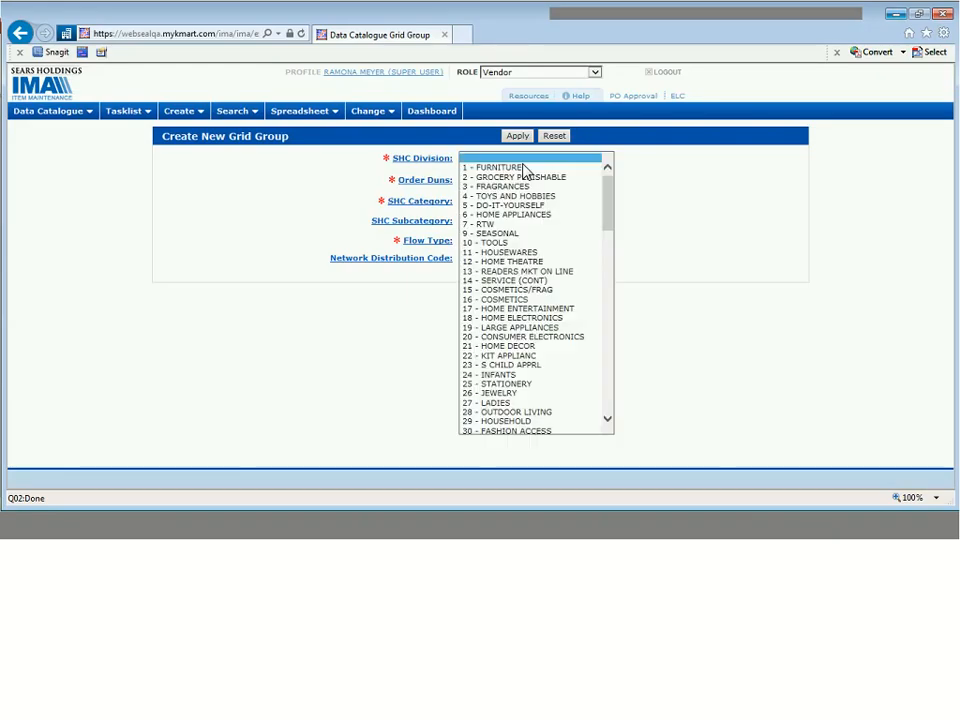
left_click_drag(608, 208, 608, 257)
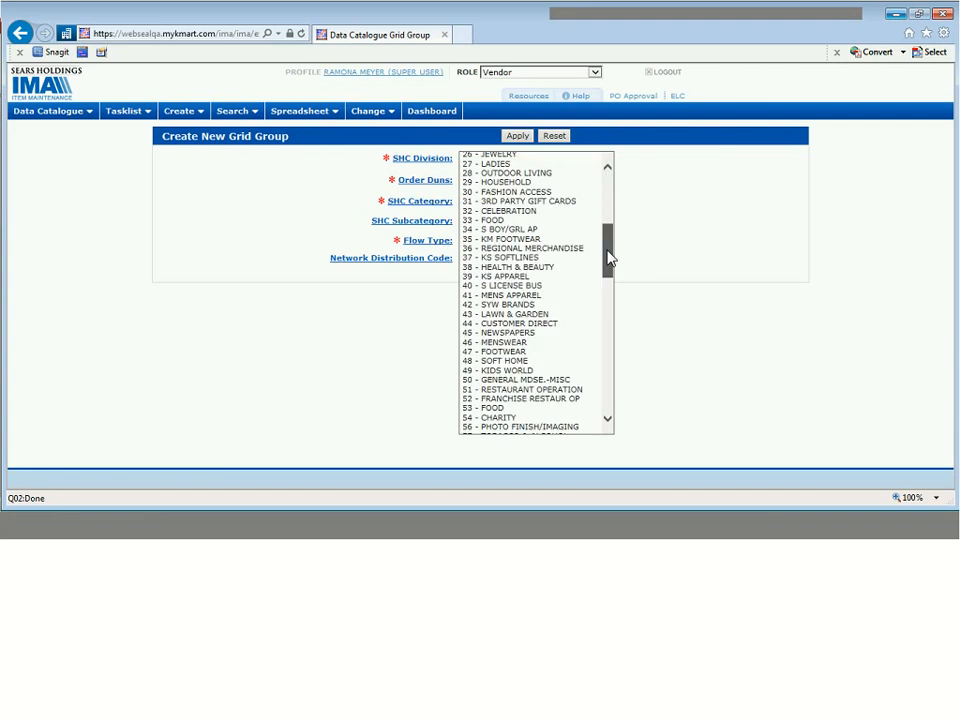
scroll(608, 257, "down", 1)
left_click(505, 342)
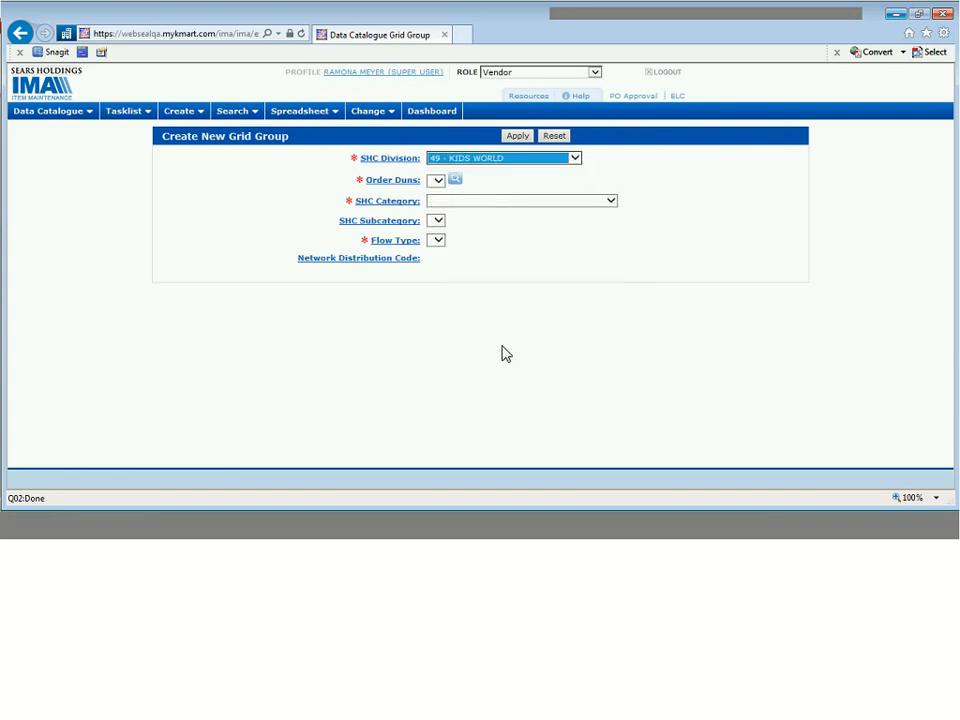
key("alt")
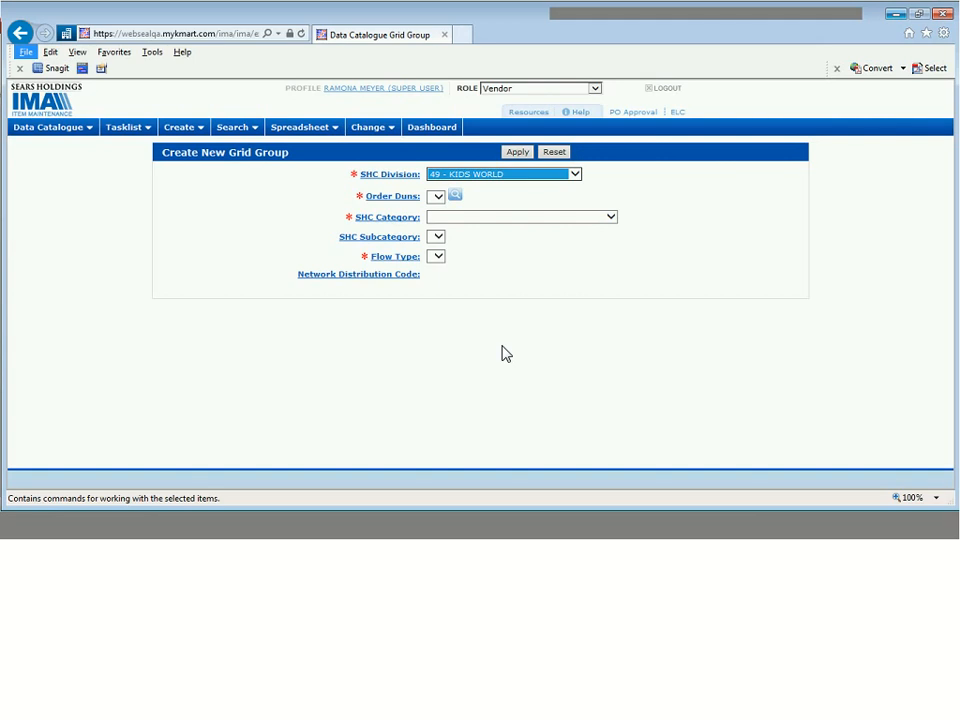
key("Print")
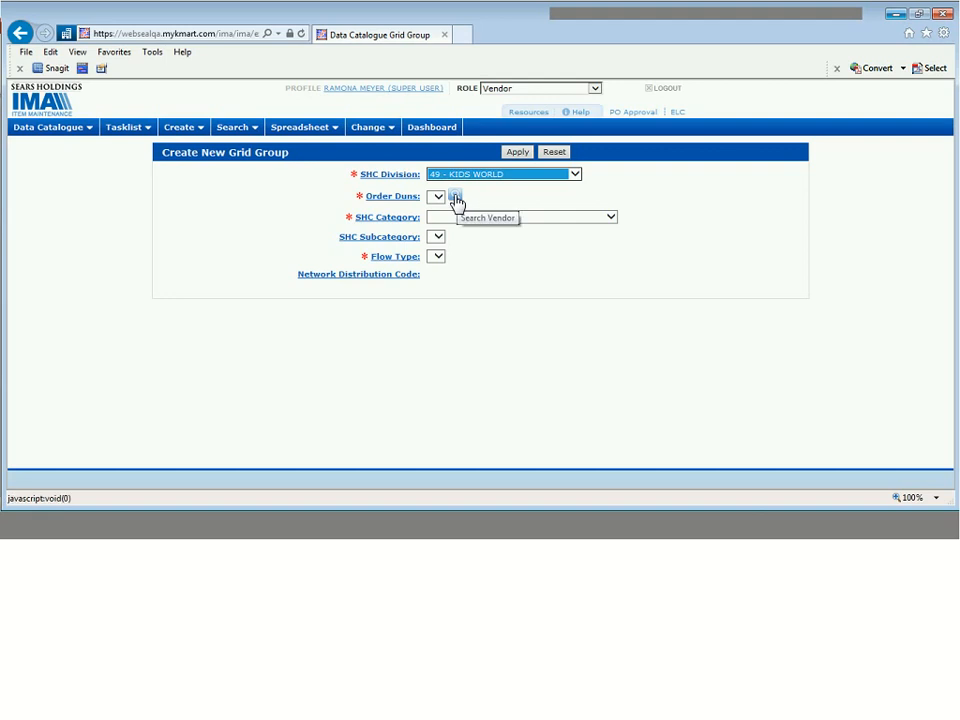
- Search vendors by order DUNS and add the Haddad Apparel ORD result
left_click(455, 198)
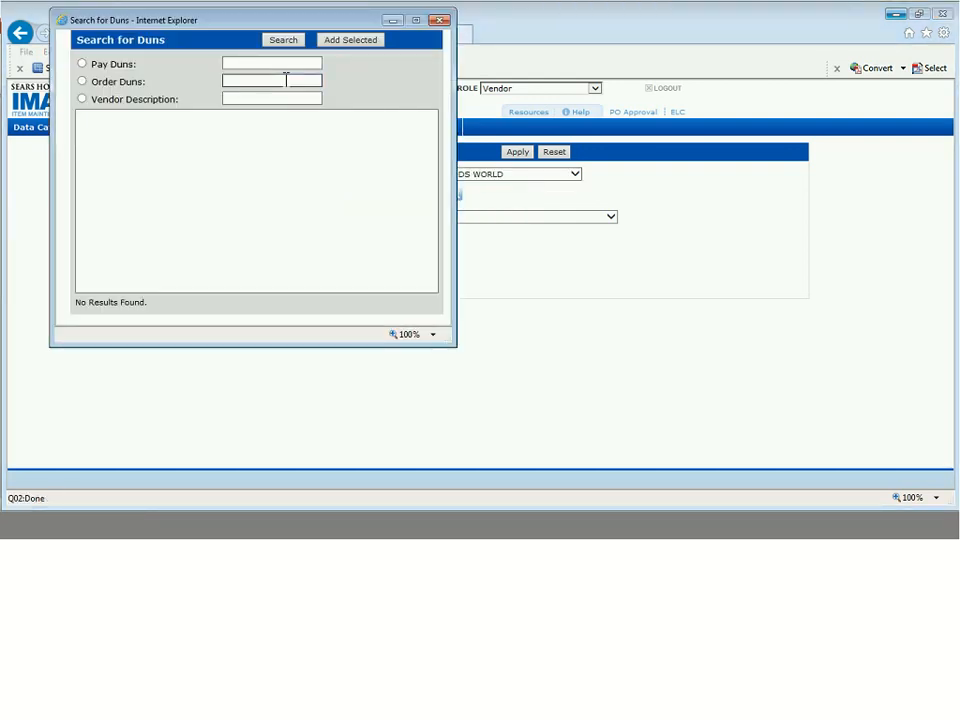
left_click(286, 80)
type("947796")
left_click(284, 40)
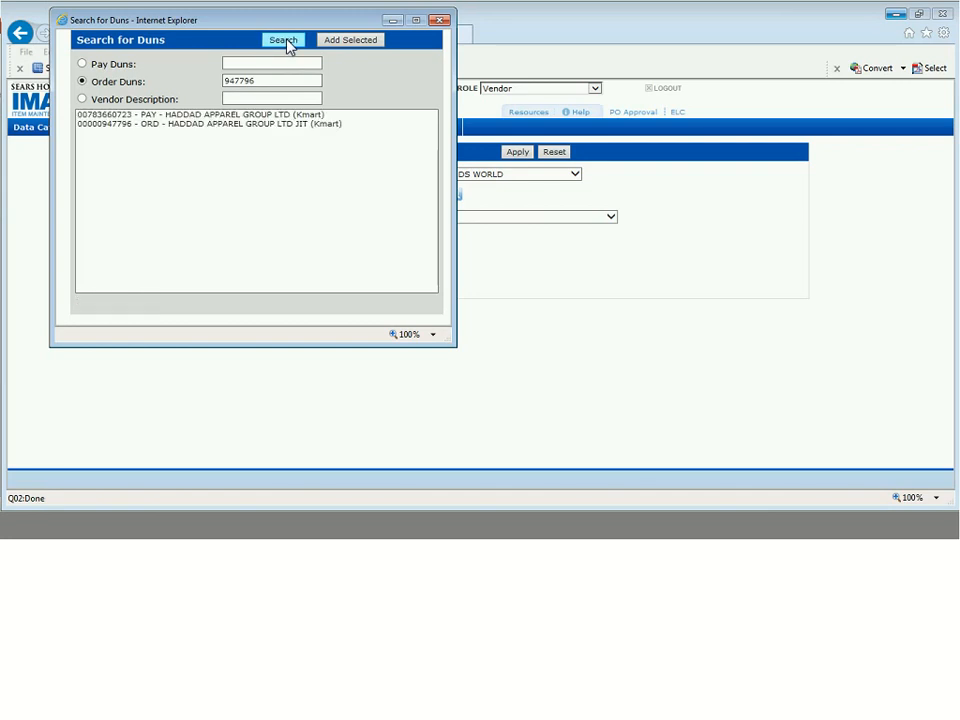
left_click(237, 124)
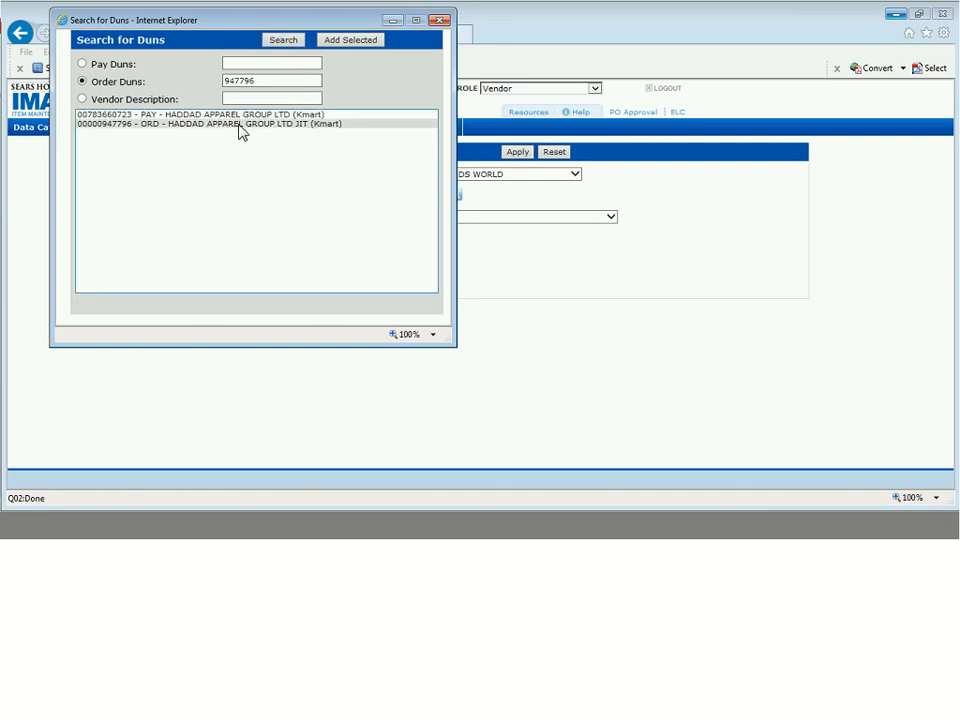
left_click(161, 131)
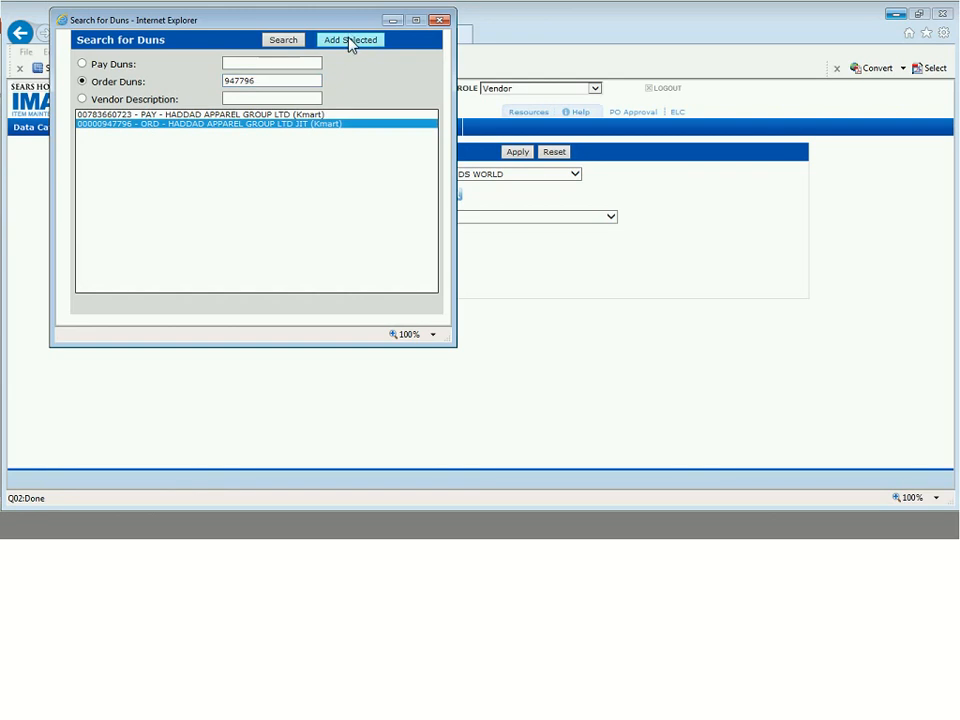
left_click(350, 41)
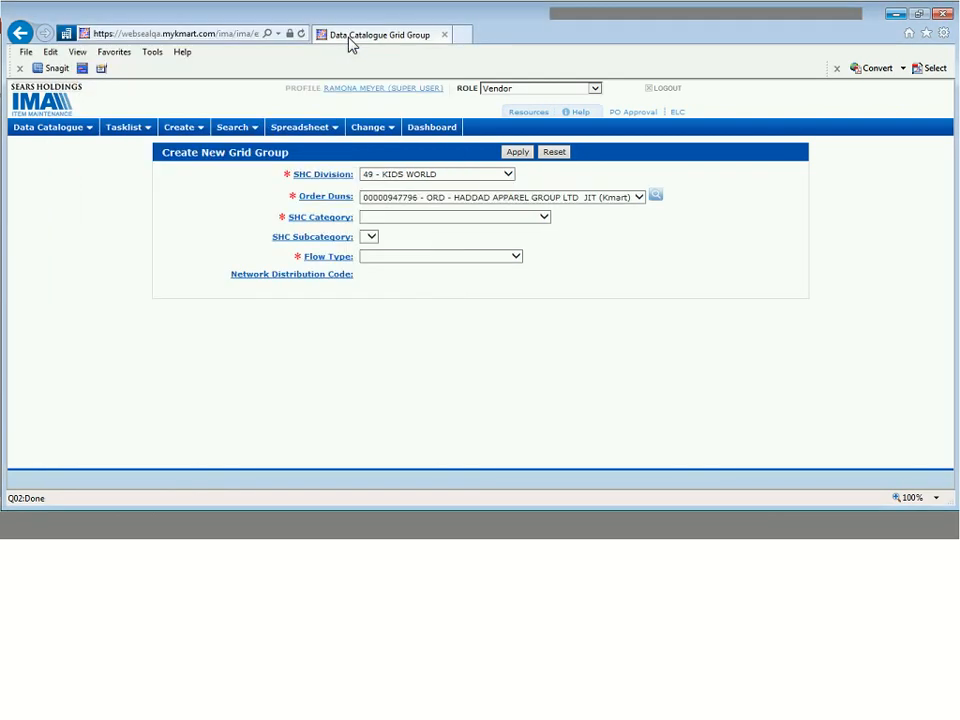
- Choose SHC Category 7 - INTL KIDS WORLD, leaving the subcategory unset
left_click(433, 257)
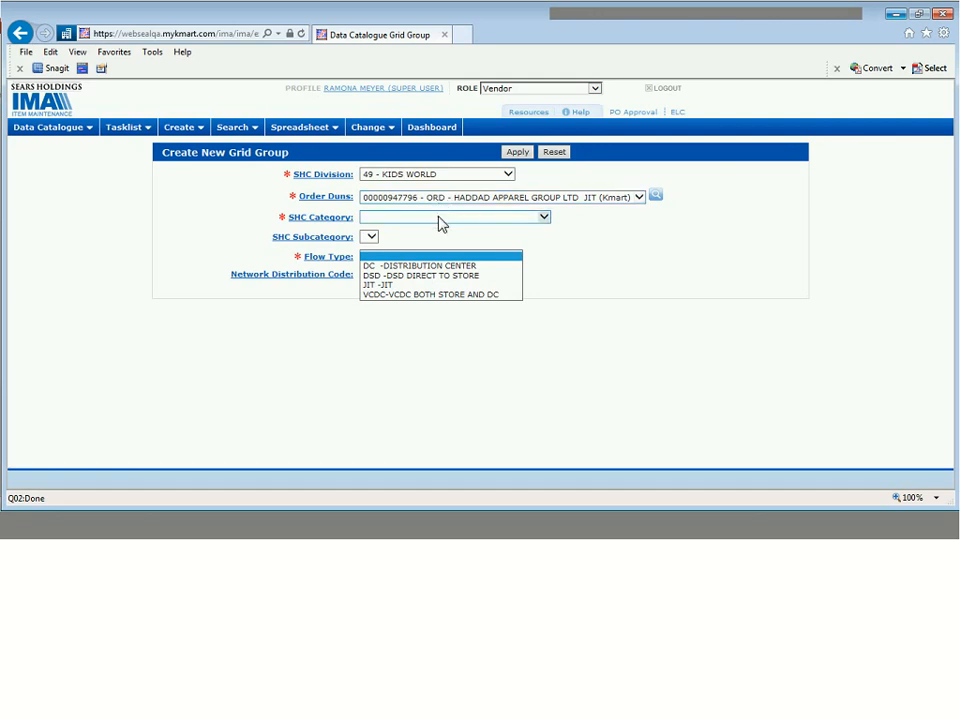
left_click(441, 222)
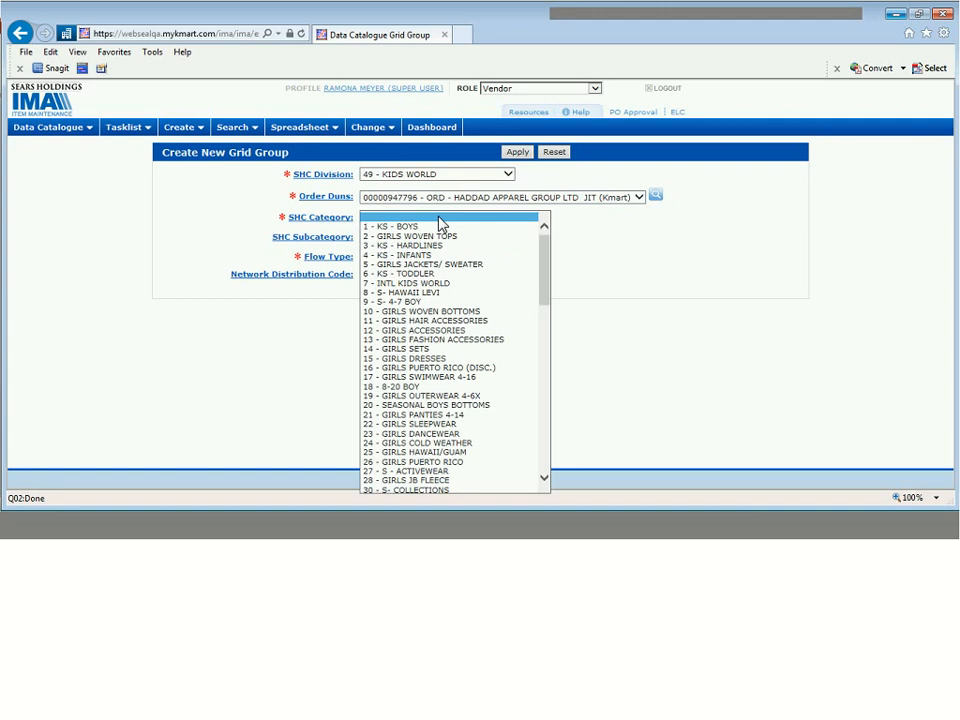
left_click(417, 284)
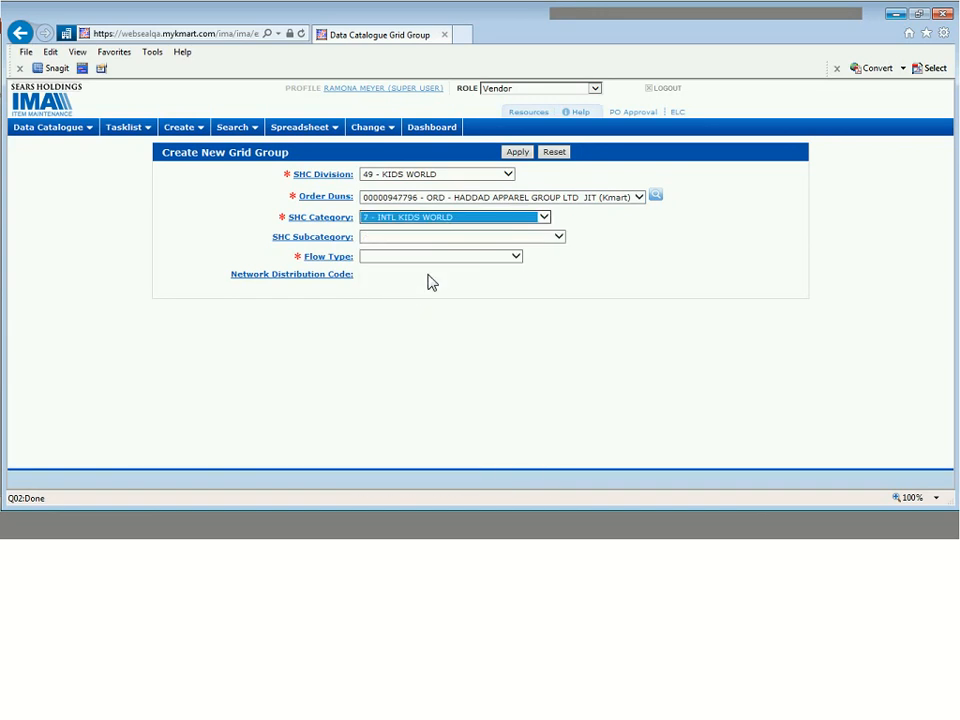
left_click(561, 240)
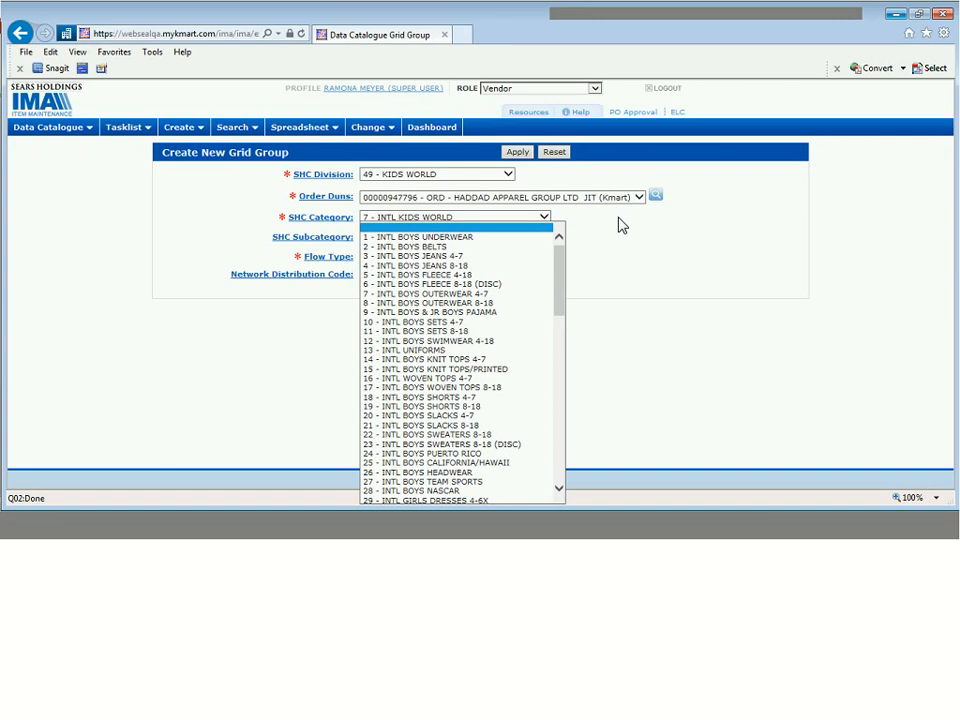
left_click(617, 238)
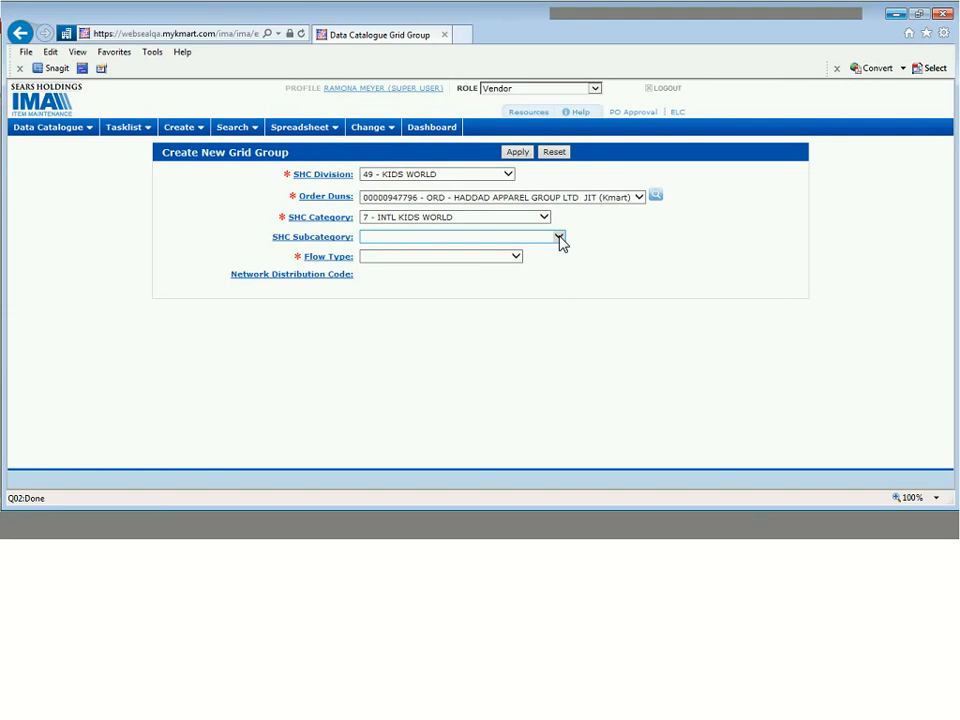
- Set Flow Type to DC -DISTRIBUTION CENTER, with network code REGIONAL SPECIALITY CENTER - RSC
left_click(516, 257)
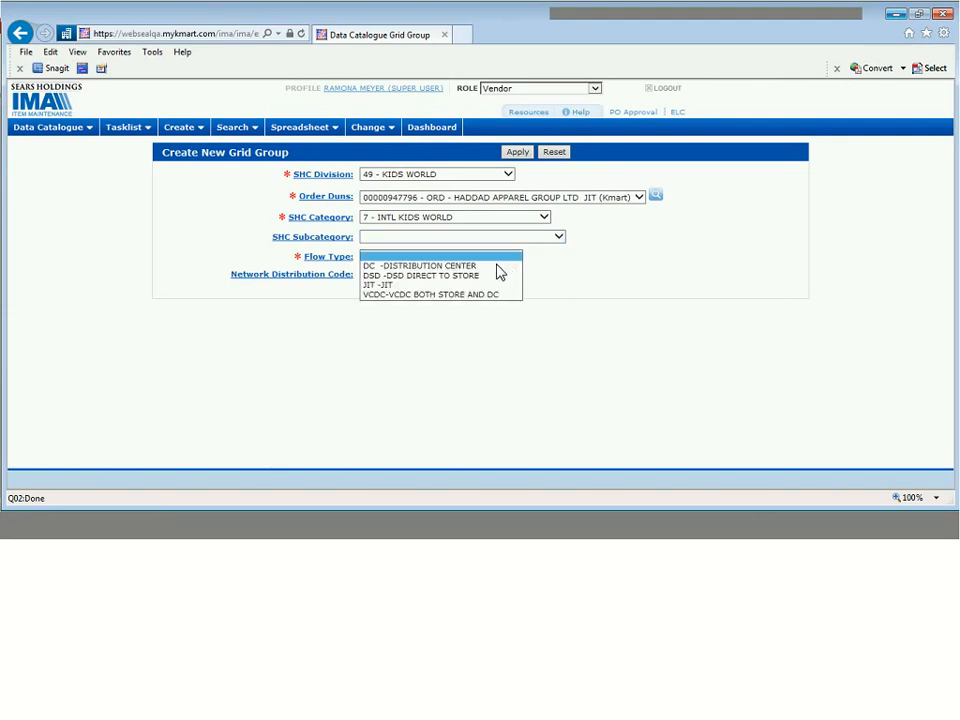
left_click(497, 265)
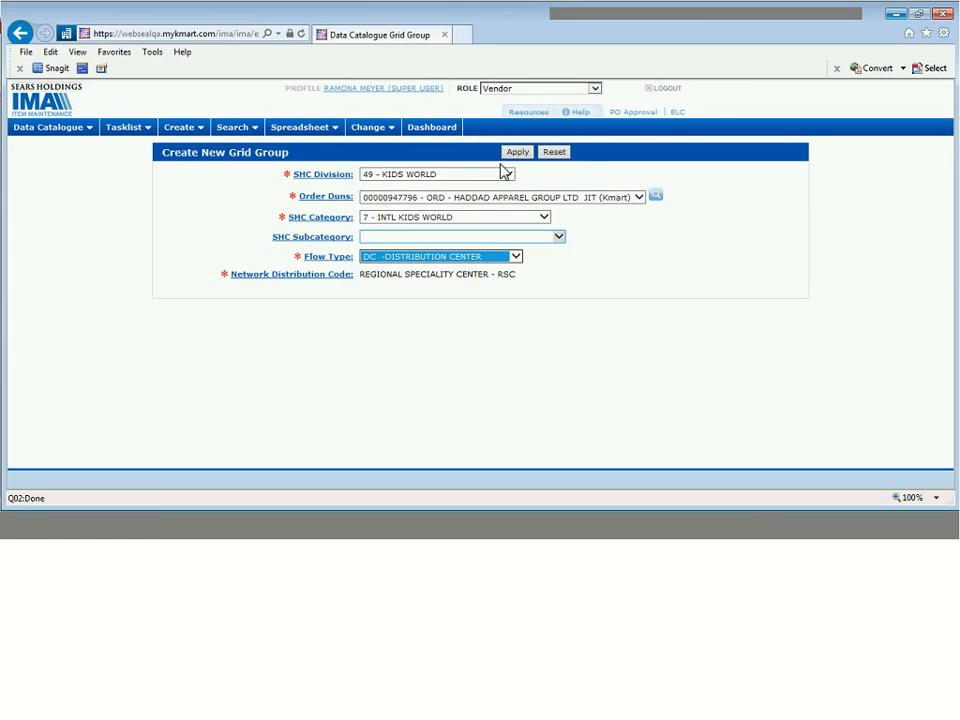
left_click(501, 262)
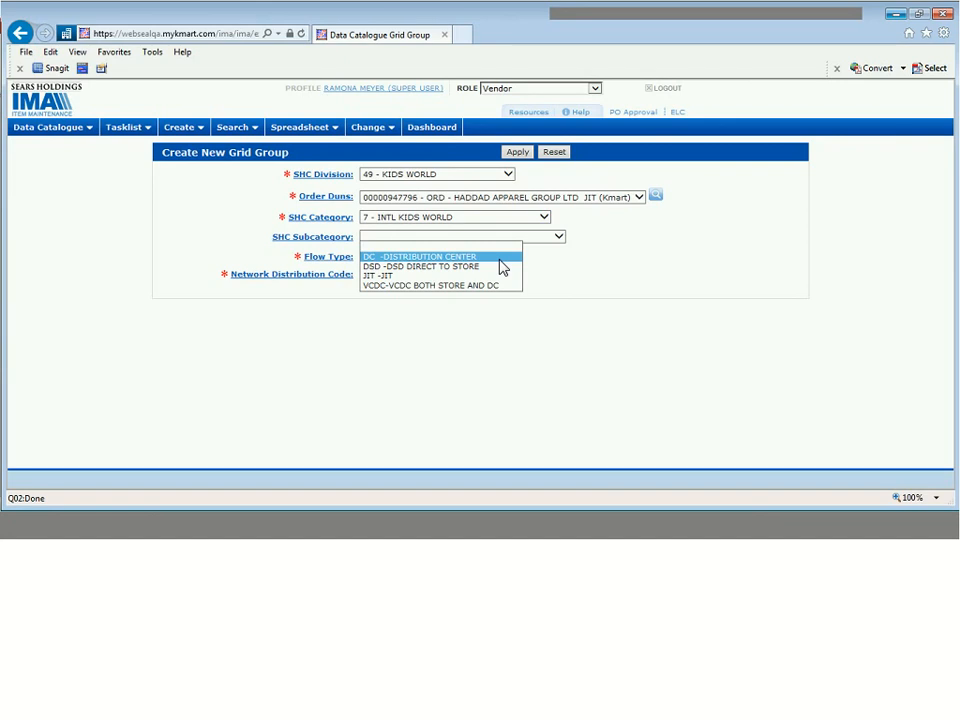
left_click(541, 263)
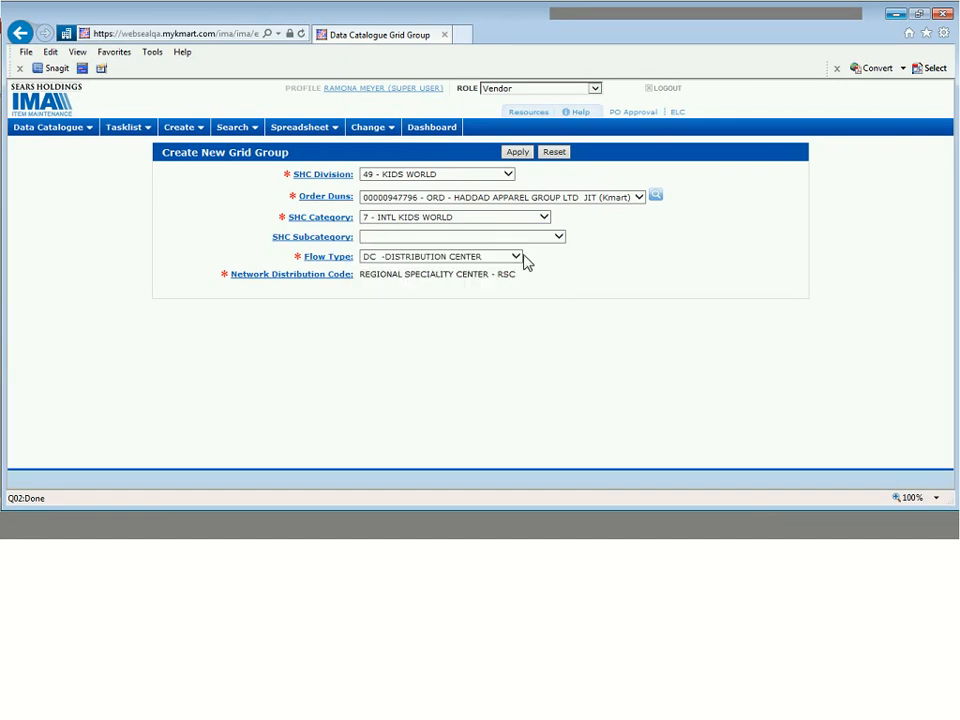
left_click(517, 258)
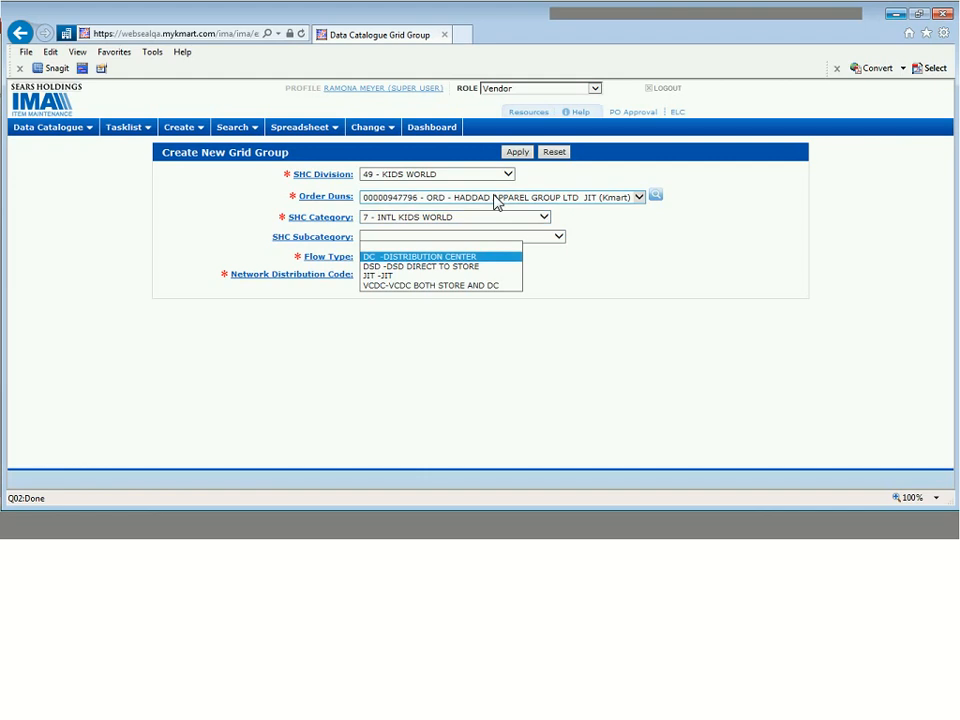
left_click(614, 211)
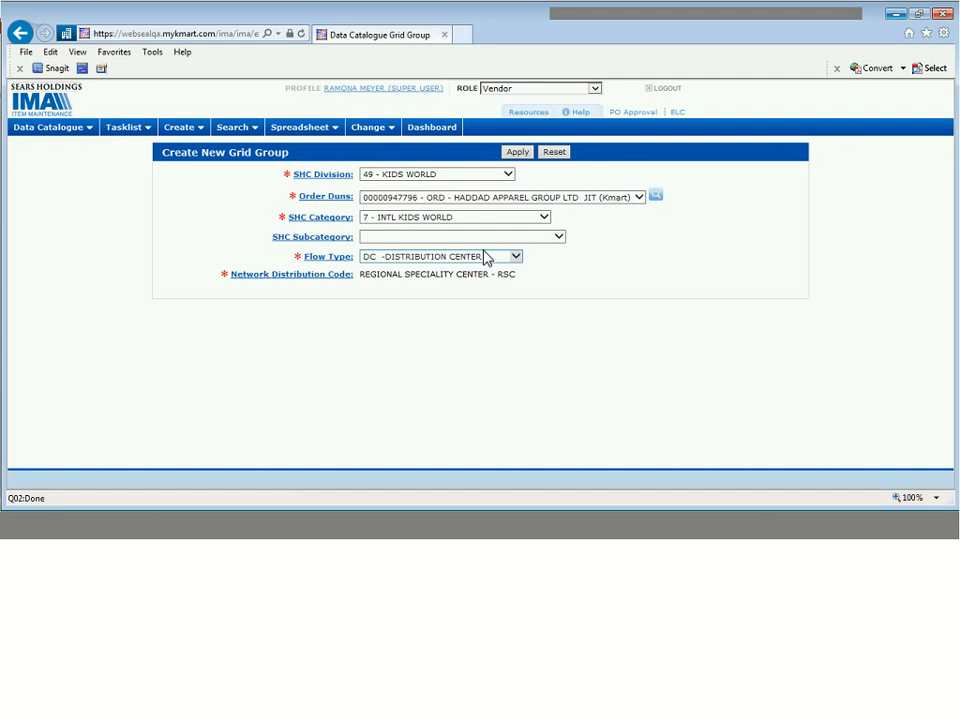
- Apply the grid group and start editing item 01567095's Pre-Priced Method
left_click(513, 153)
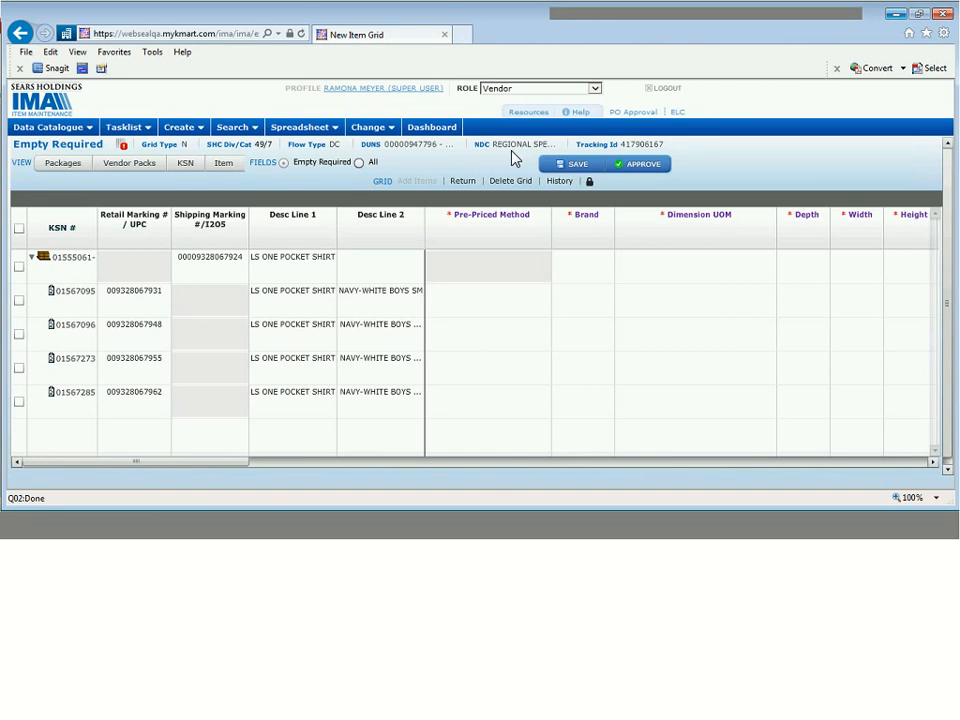
left_click(476, 299)
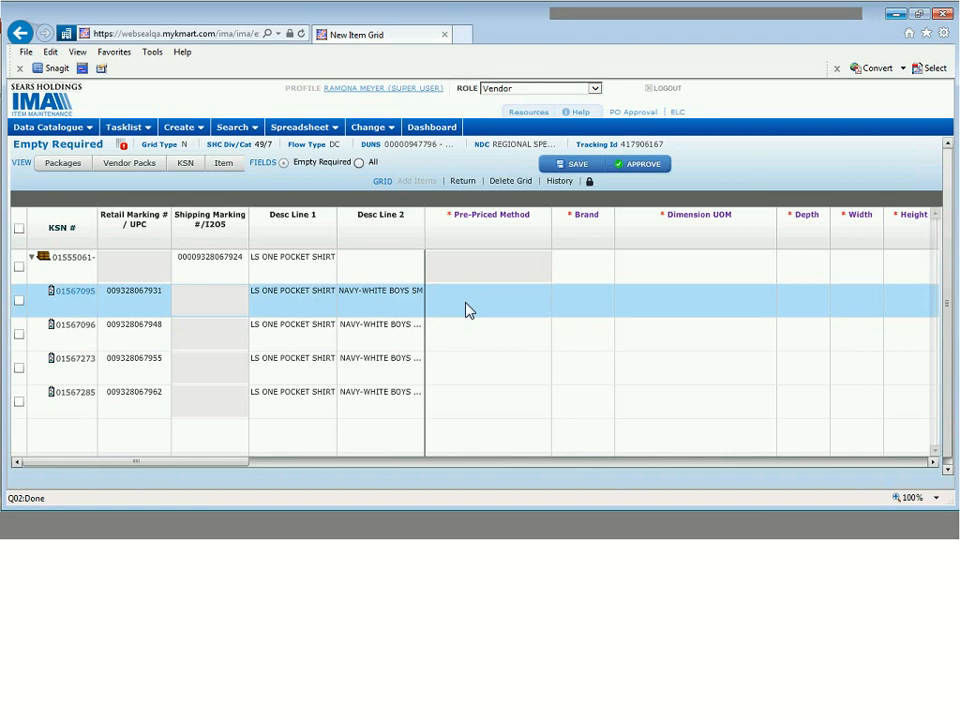
left_click(466, 310)
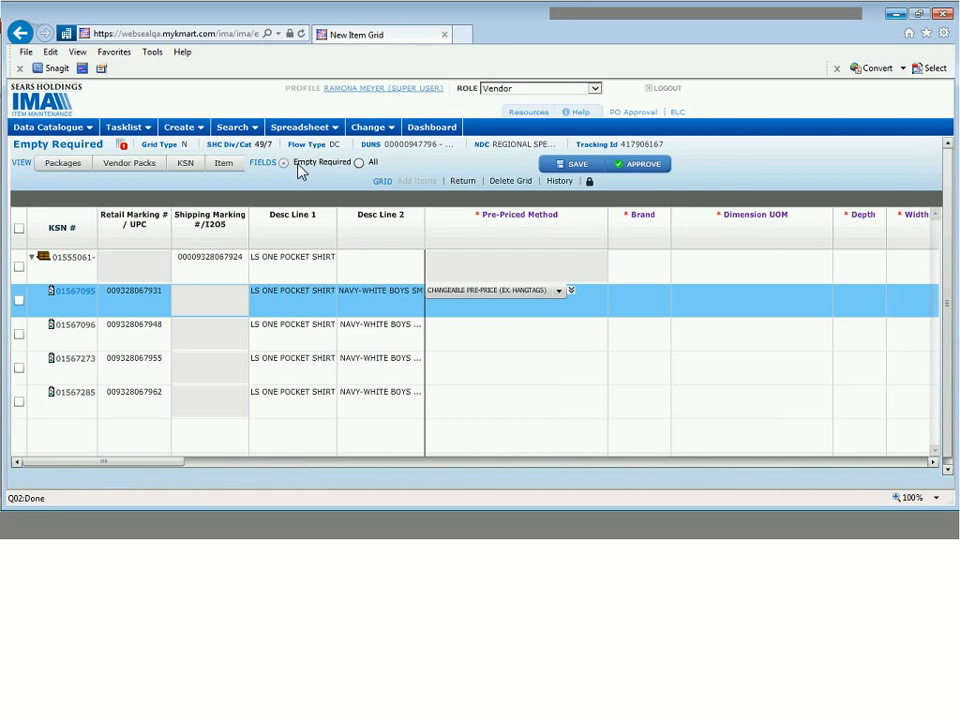
- Set Pre-Priced Method to NOT PRE-PRICED and copy it down to all four items
left_click(561, 291)
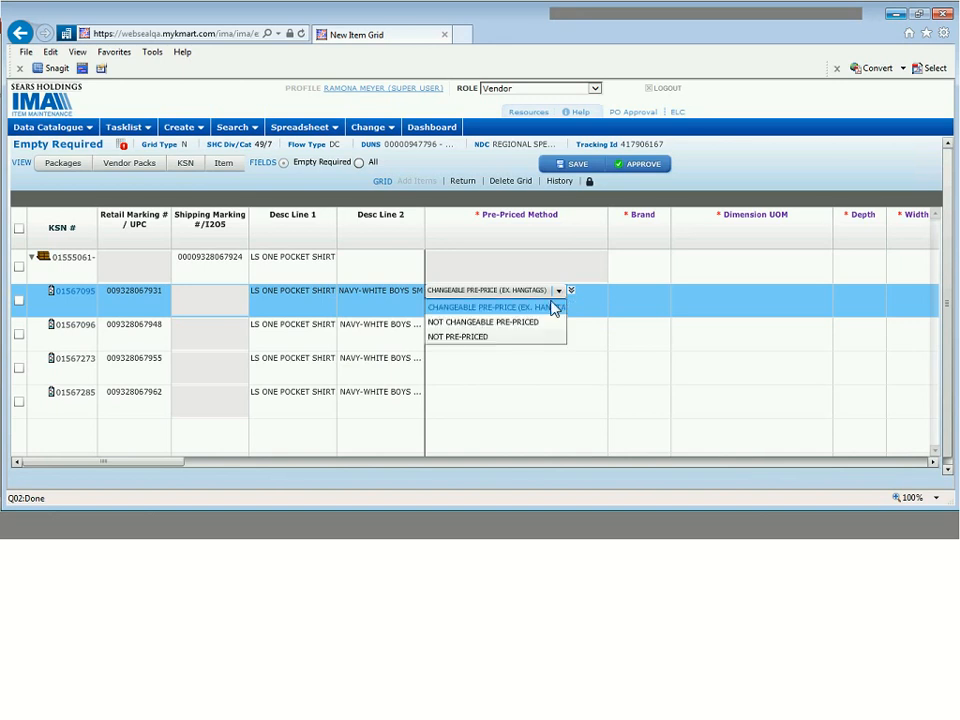
left_click(514, 346)
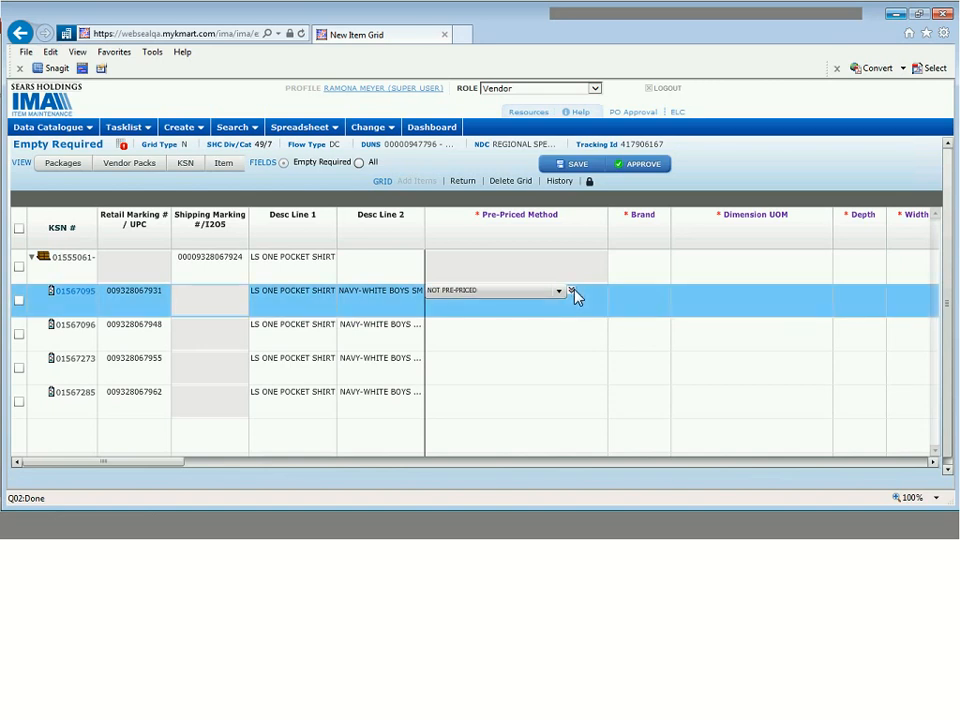
left_click(572, 291)
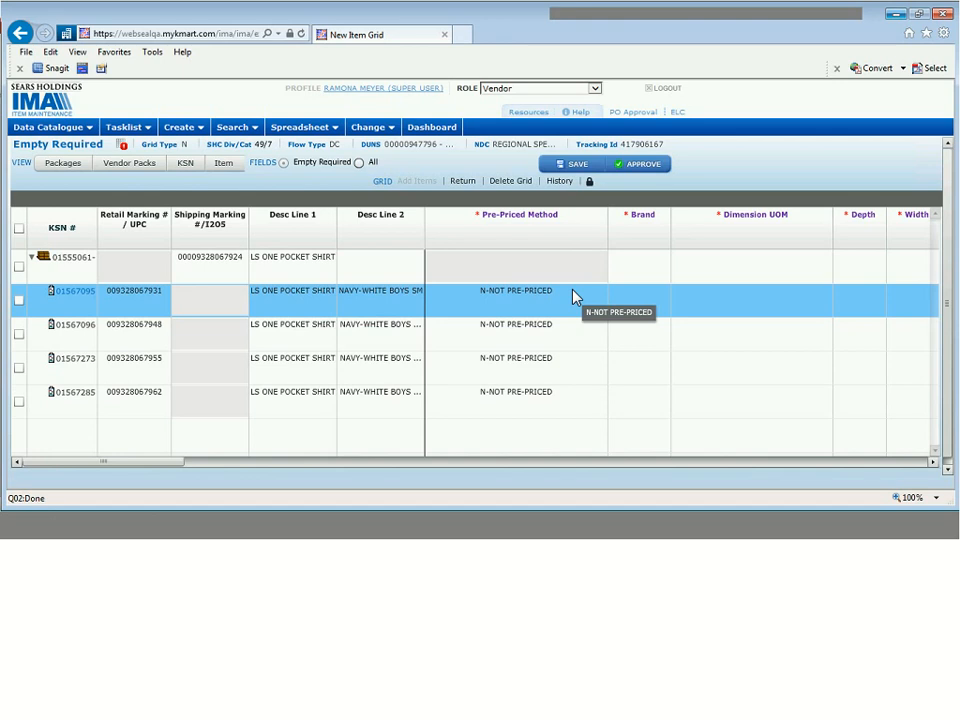
- Give the parent and every item the brand S CORP BRAND-COVINGTON (BR0210)
left_click(641, 273)
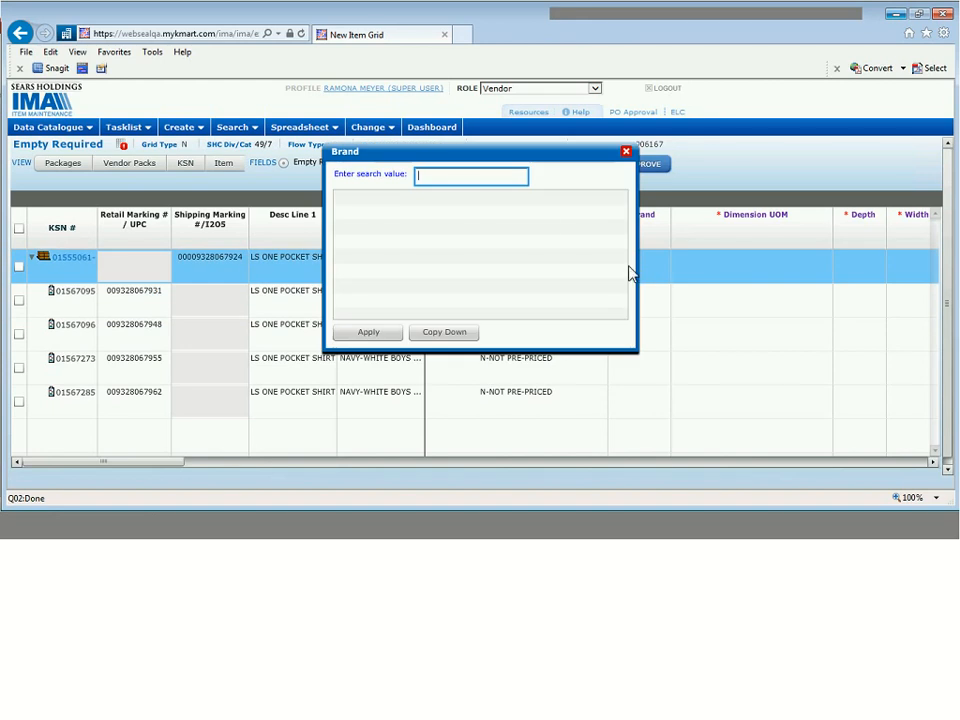
type("coving")
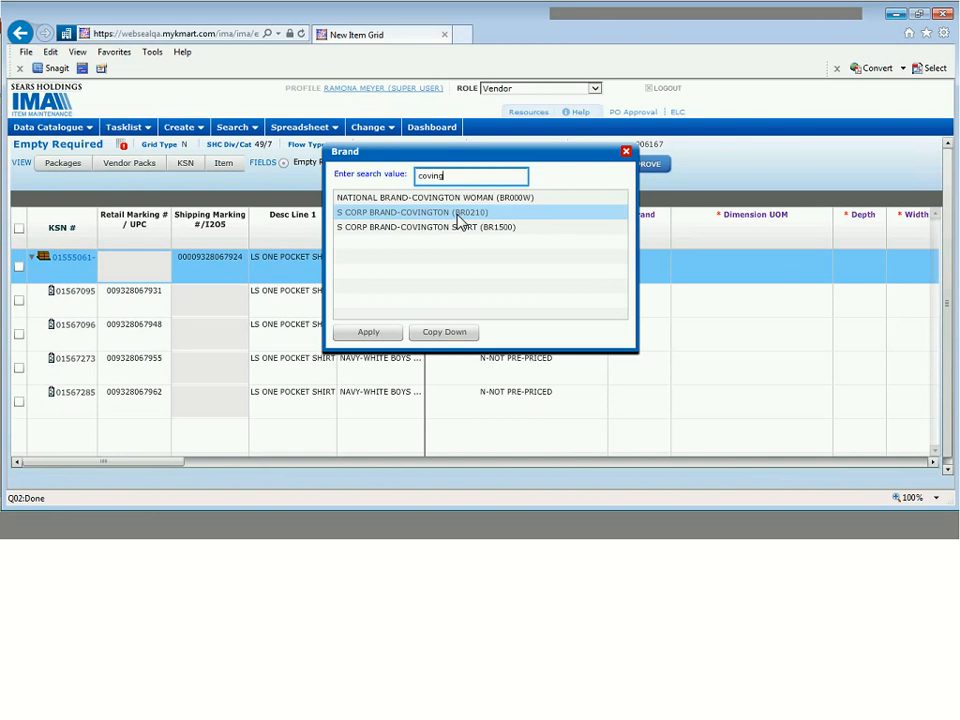
left_click(444, 219)
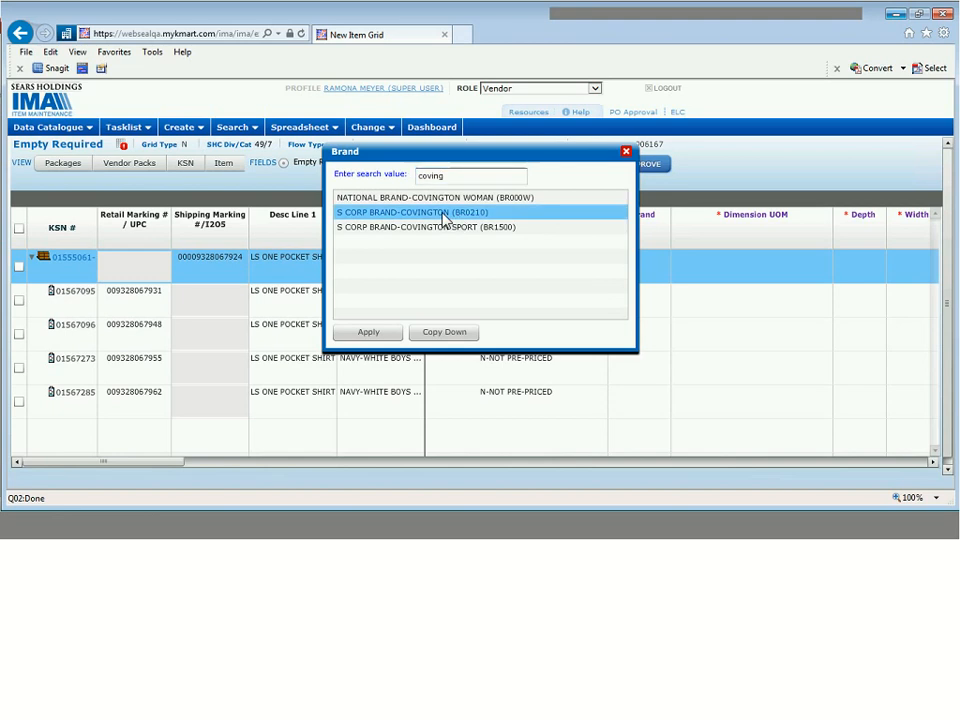
left_click(394, 342)
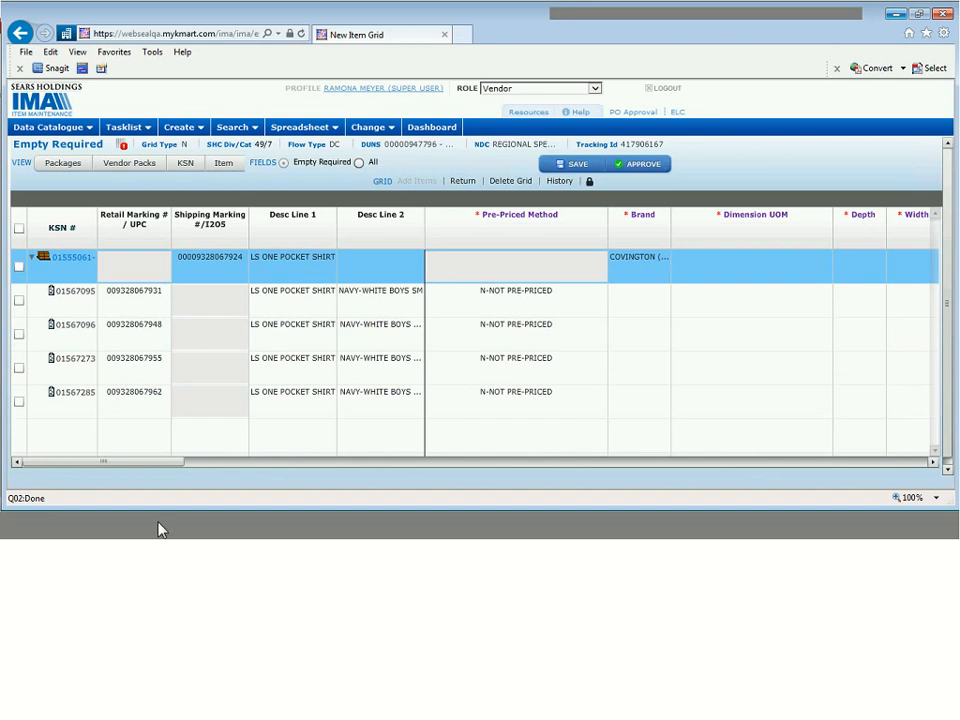
double_click(628, 305)
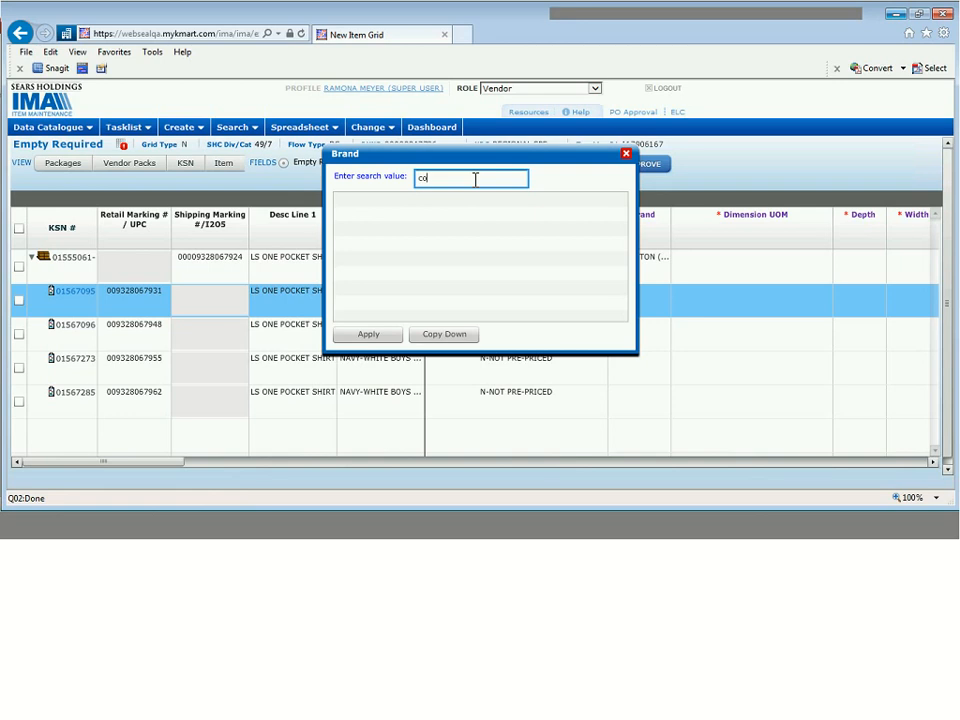
type("vington")
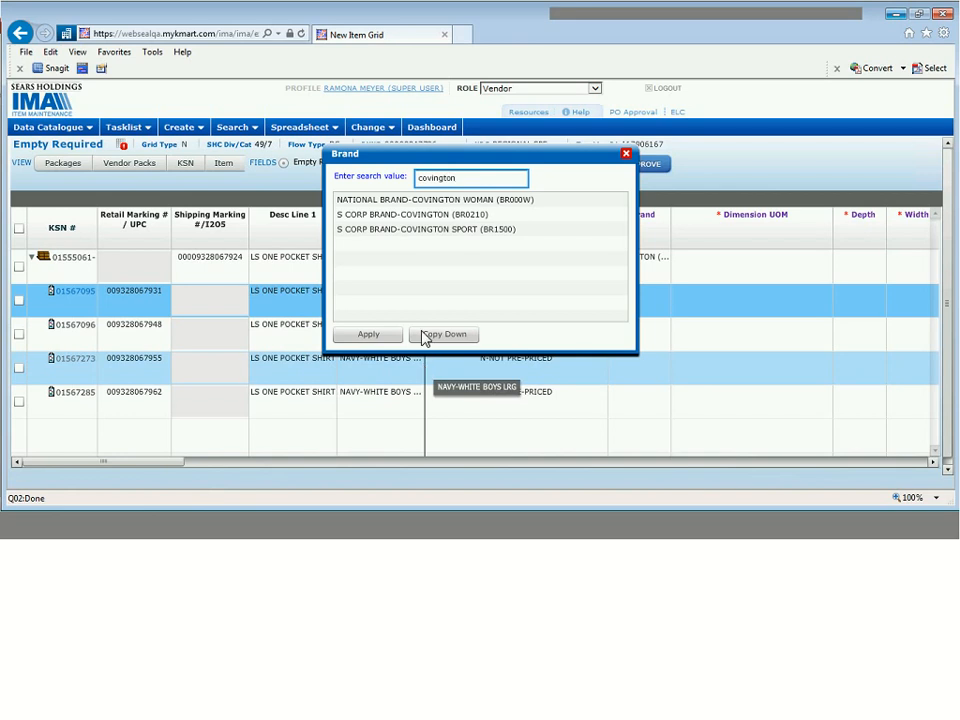
left_click(470, 216)
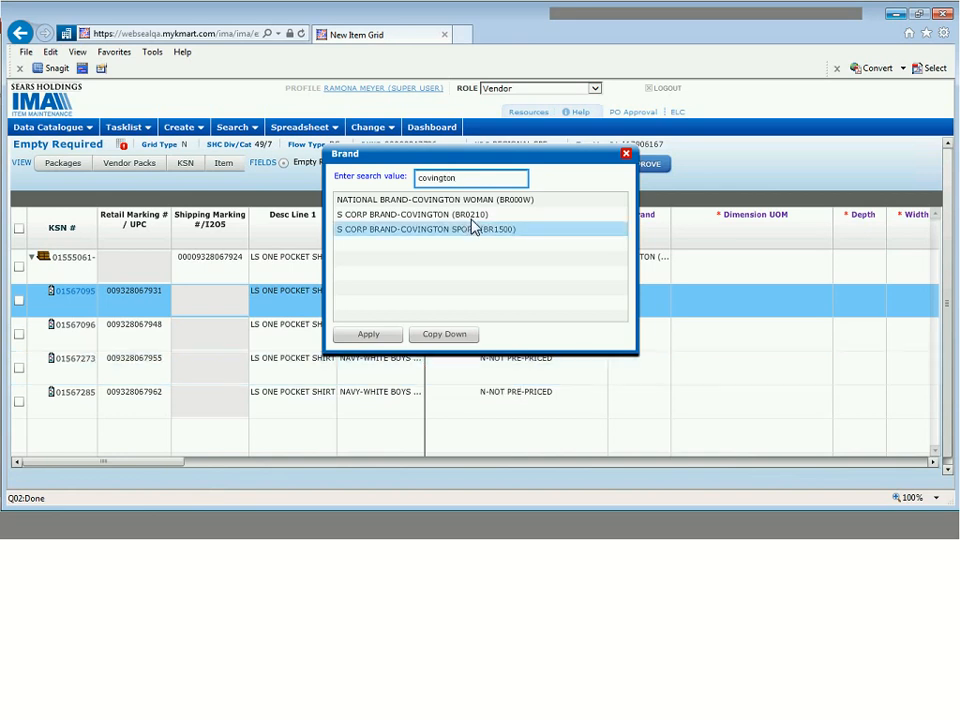
left_click(444, 335)
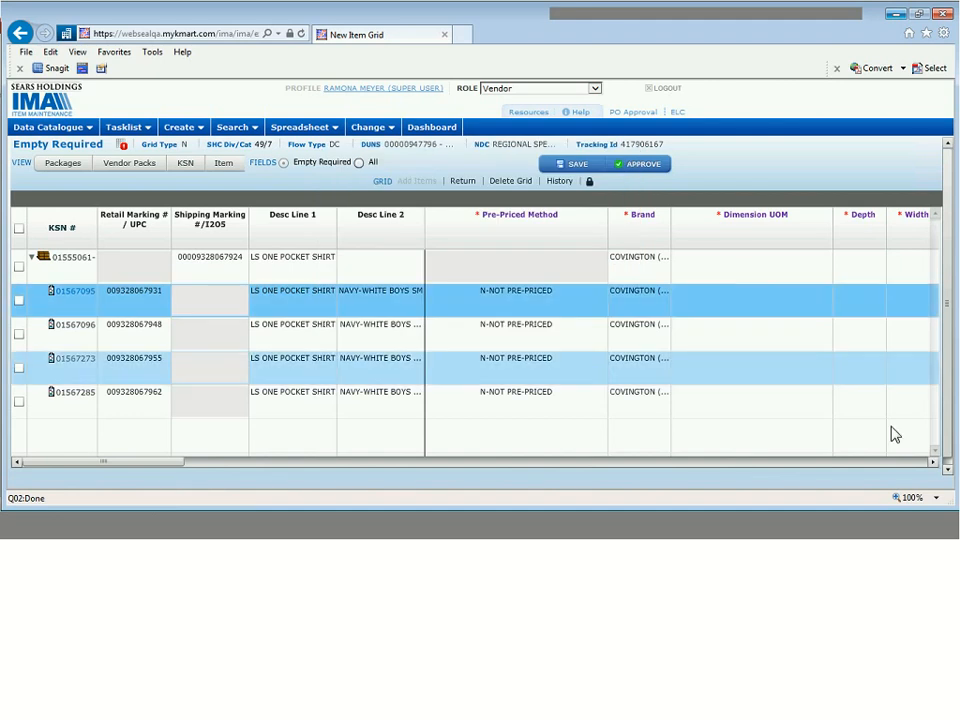
left_click(933, 464)
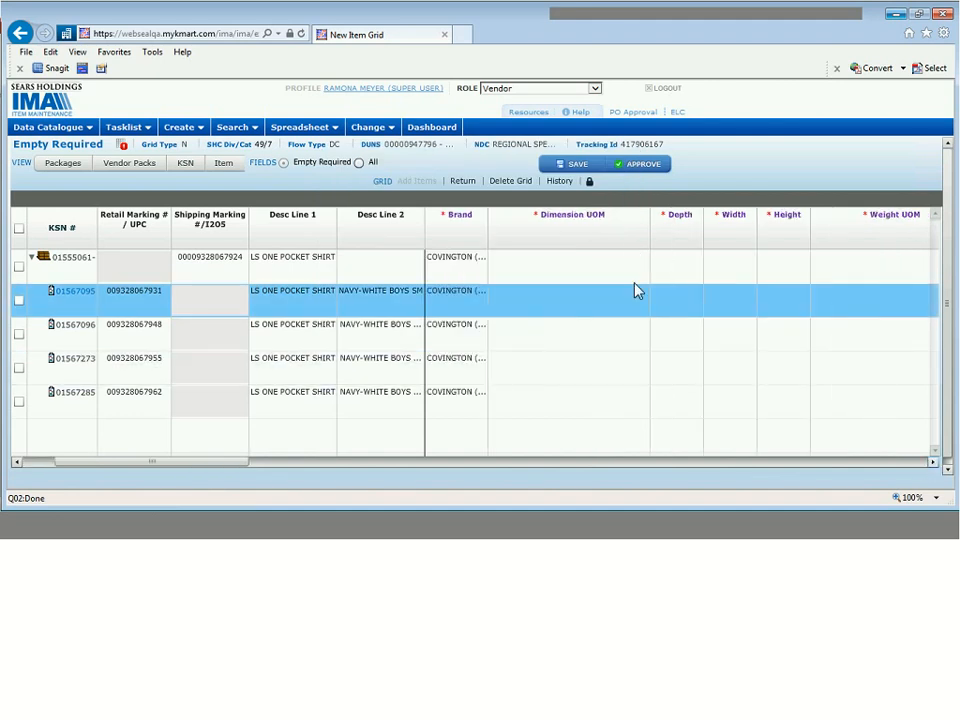
- Set the dimension unit to Standard US inches for the pack and all items
left_click(602, 270)
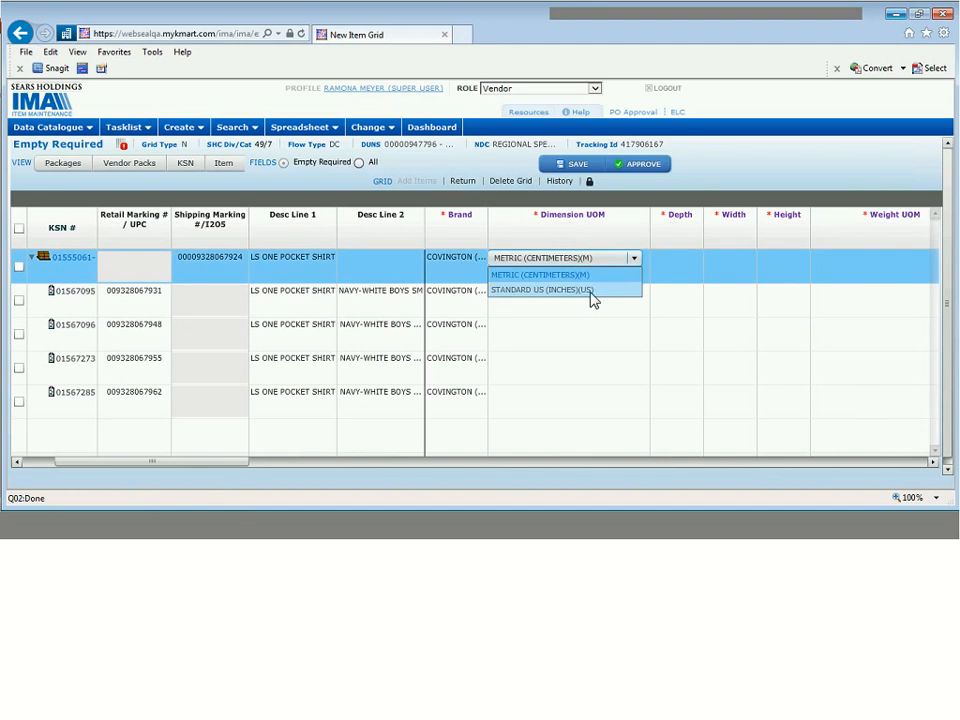
left_click(592, 290)
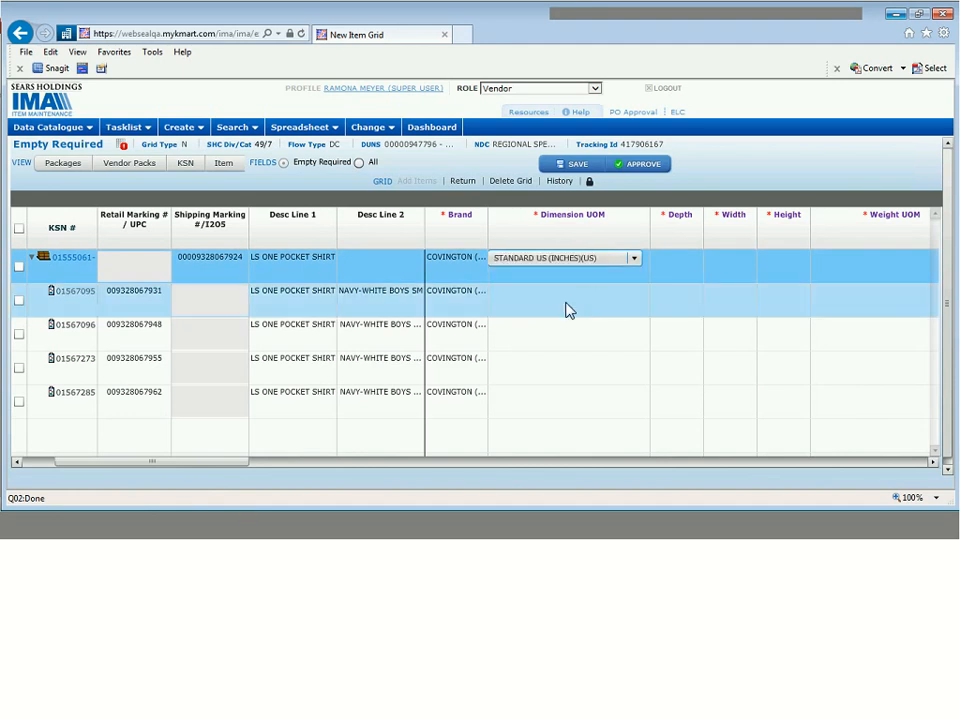
left_click(595, 300)
left_click(602, 298)
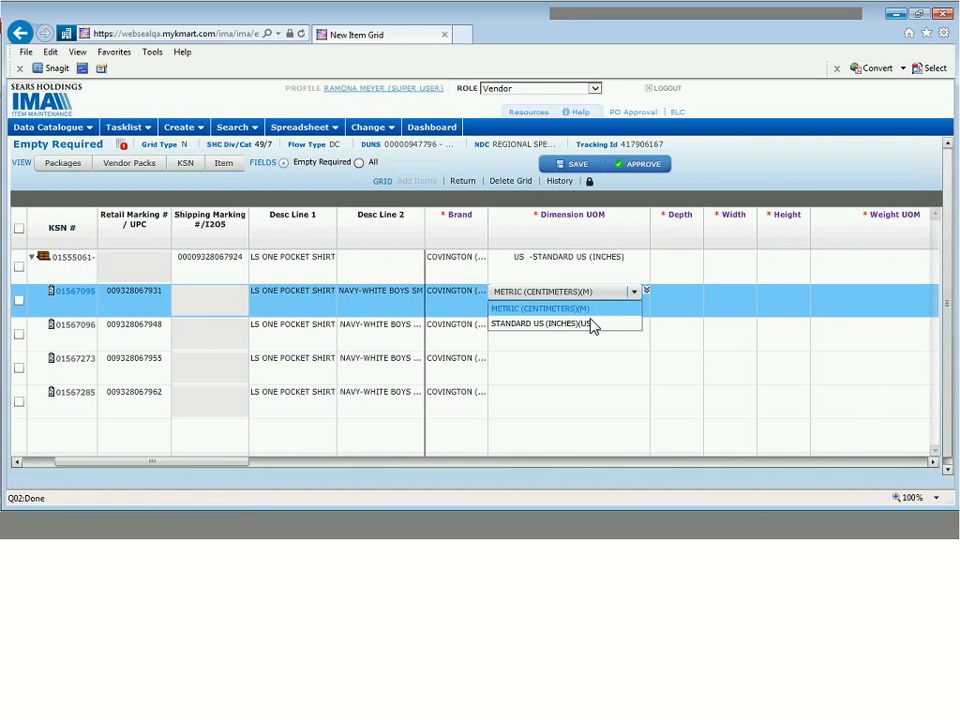
left_click(593, 324)
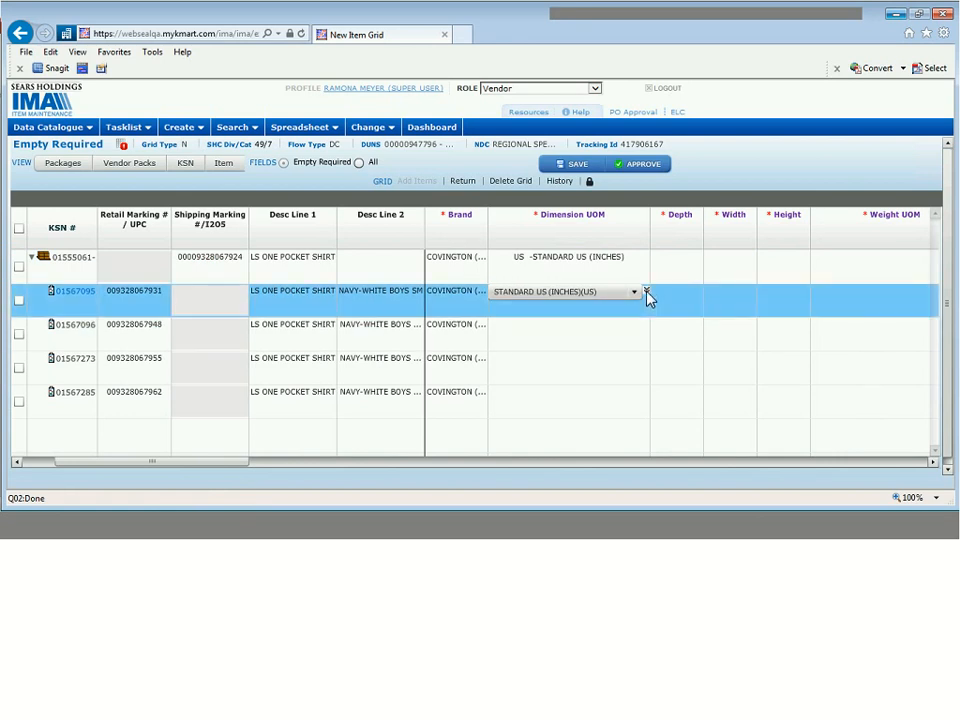
left_click(646, 292)
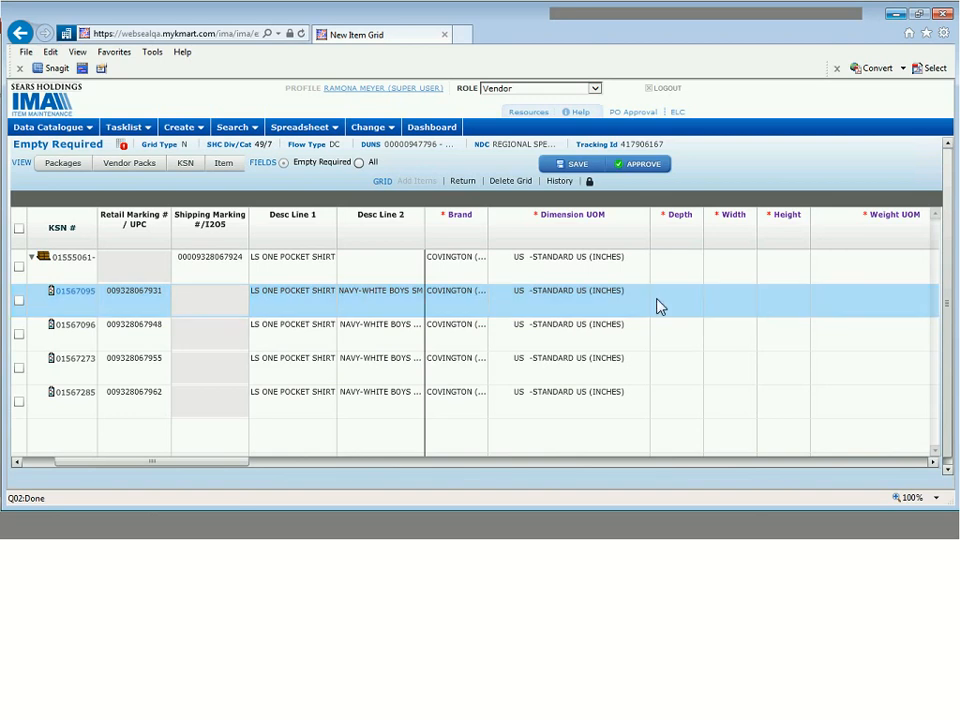
- Give every item depth 4, width 6 and height 1, filled down all rows
left_click(671, 298)
type("4")
key("Tab")
type("5")
key("Tab")
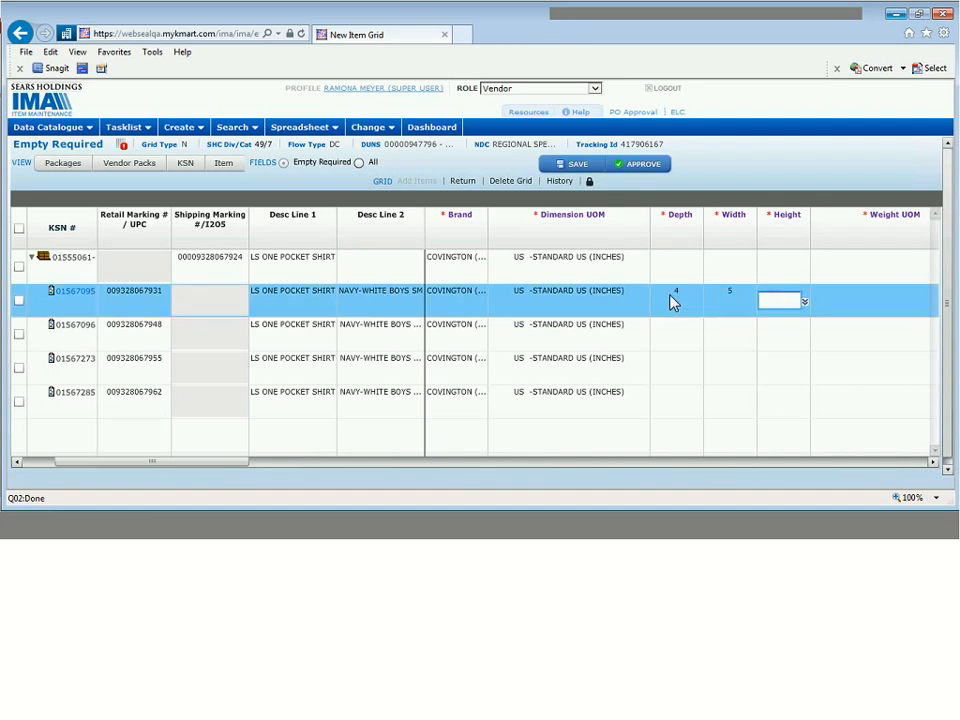
key("shift+Tab")
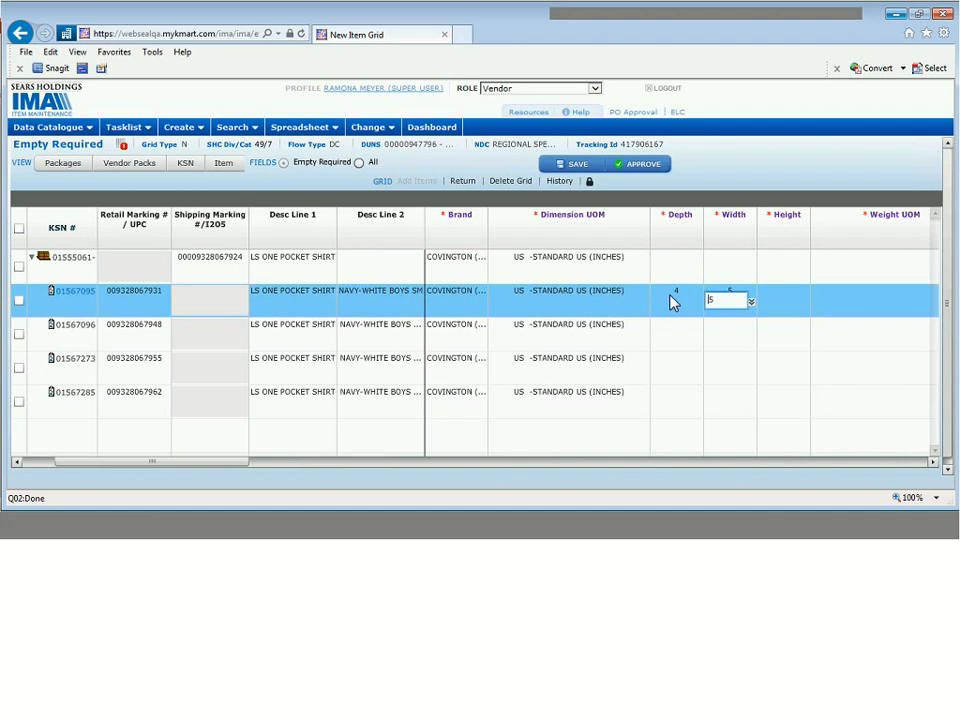
type("6")
key("Tab")
type("1")
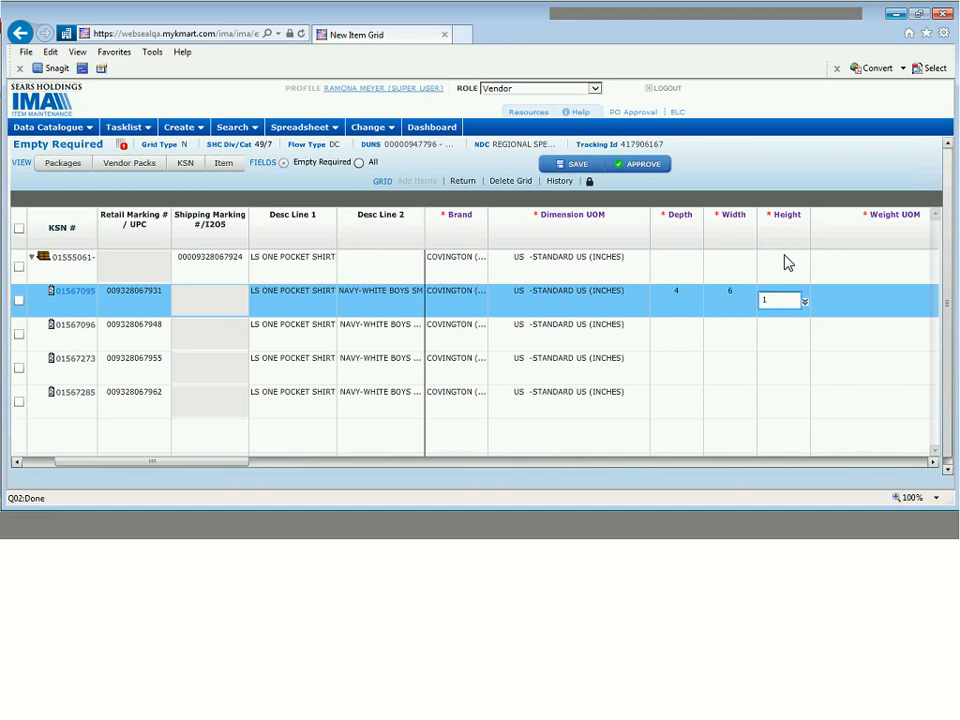
left_click(806, 301)
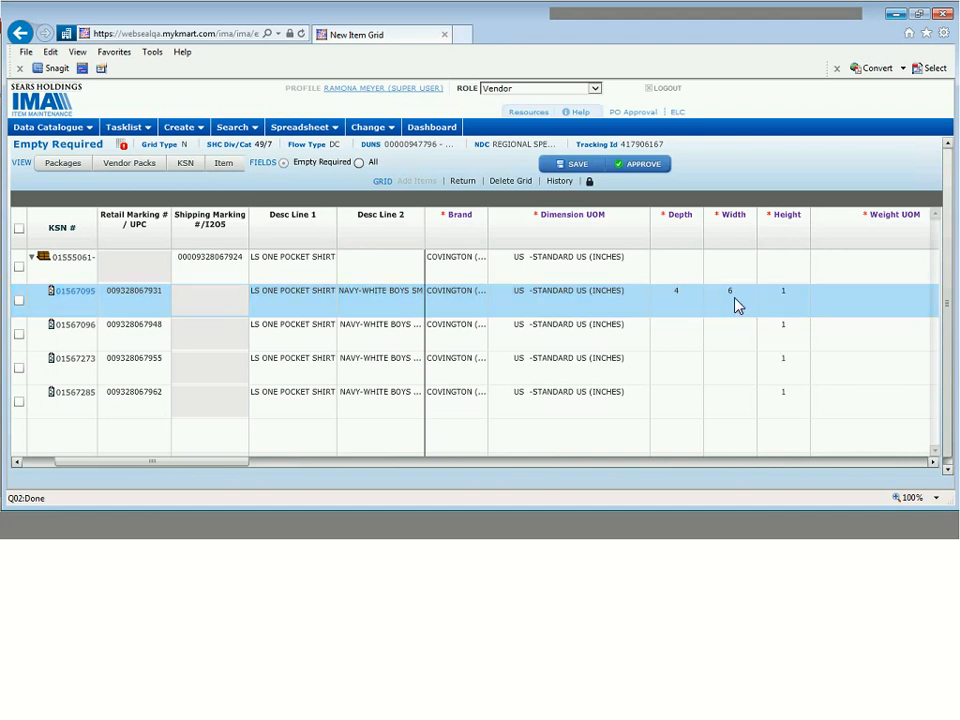
left_click(730, 296)
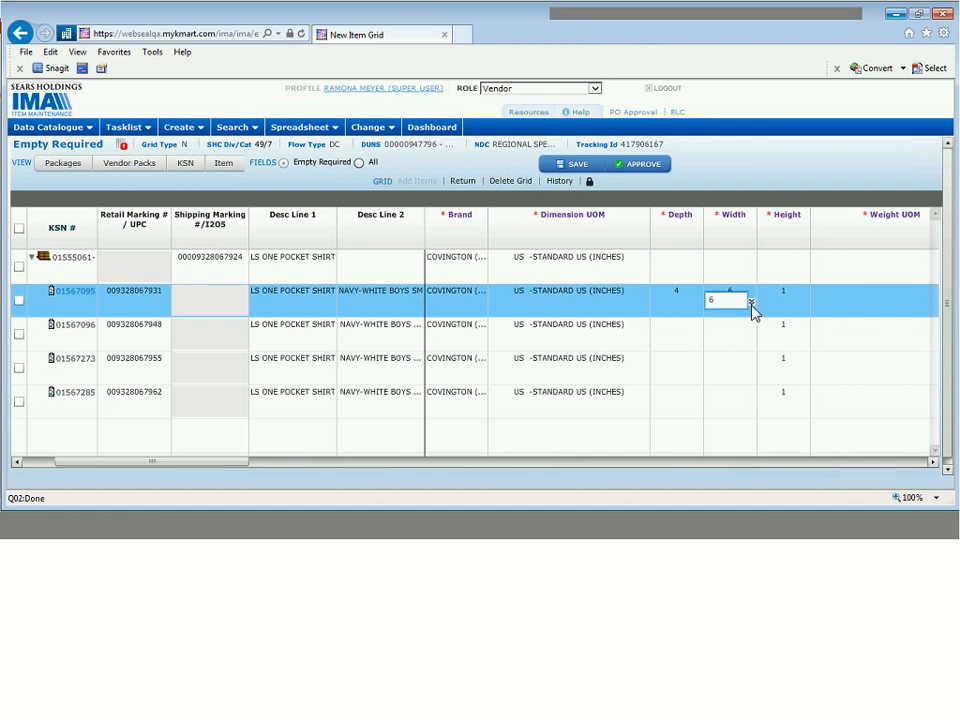
left_click(690, 302)
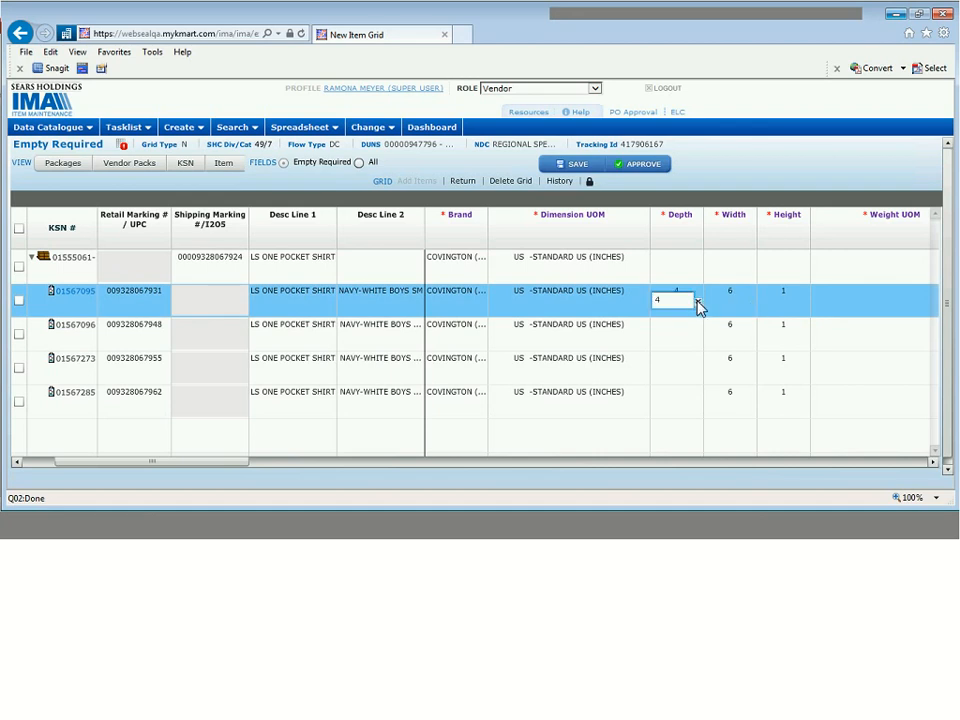
left_click(677, 265)
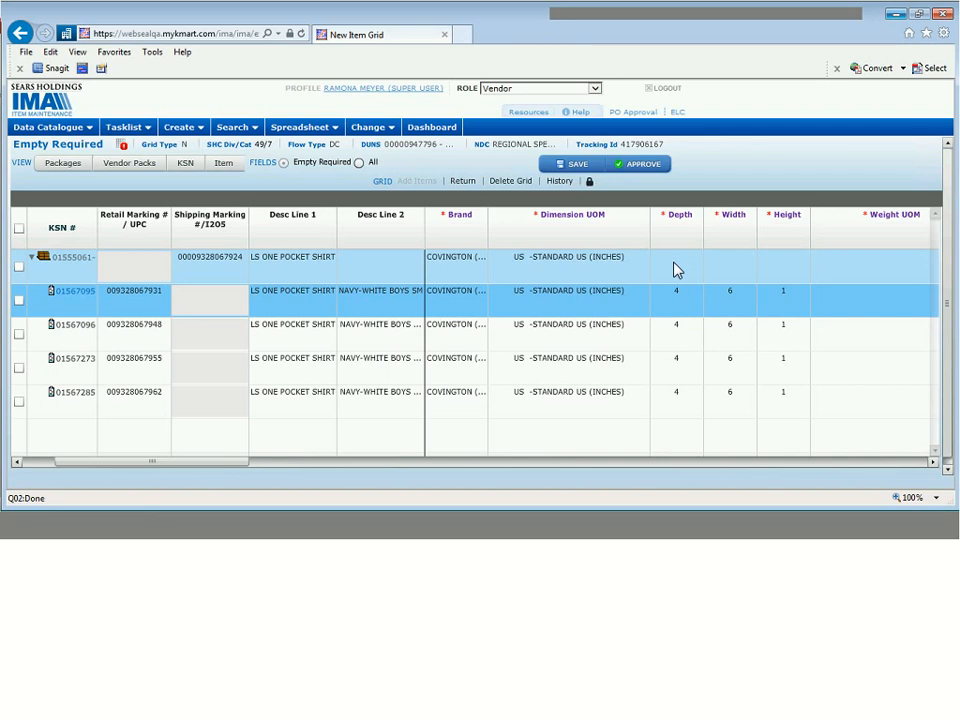
- Enter the pack row's dimensions: depth 4, width 12, height 1
left_click(676, 265)
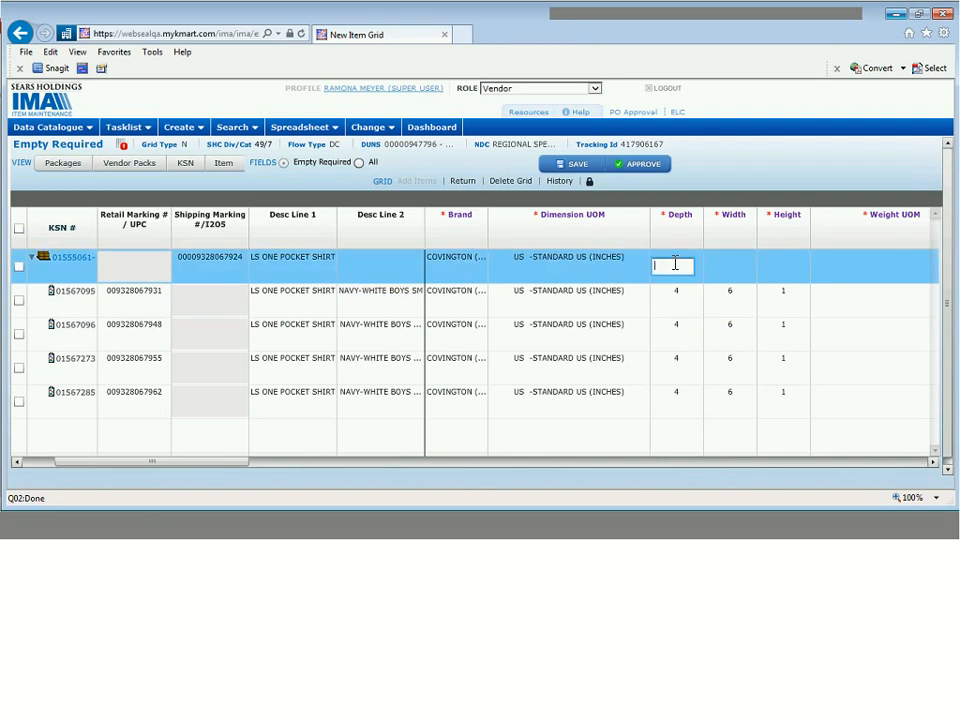
type("4")
key("Tab")
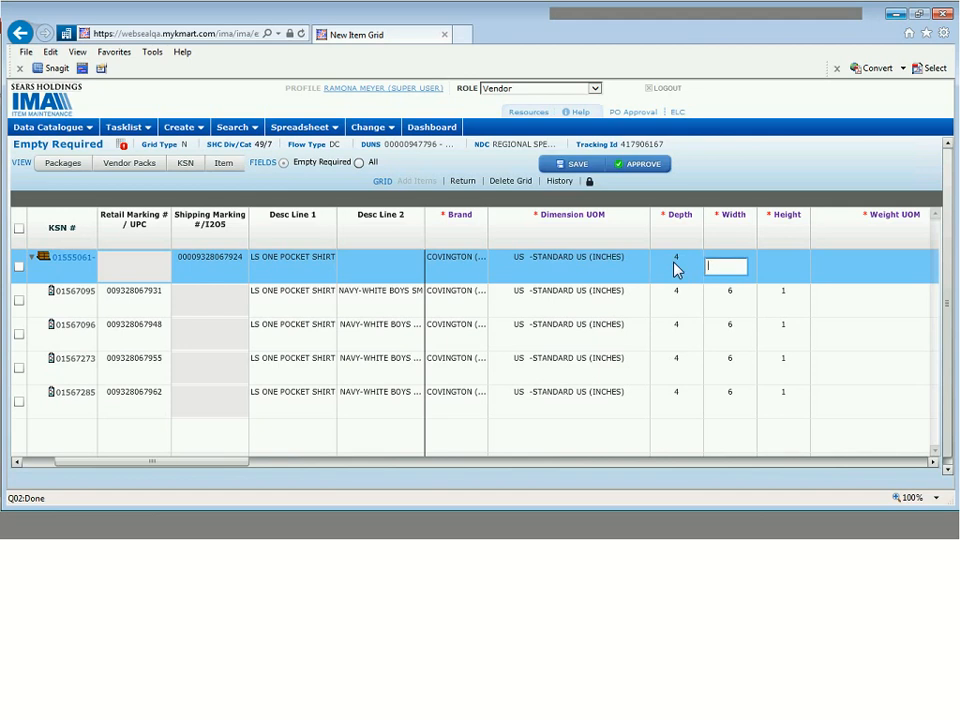
type("12")
key("Tab")
type("1")
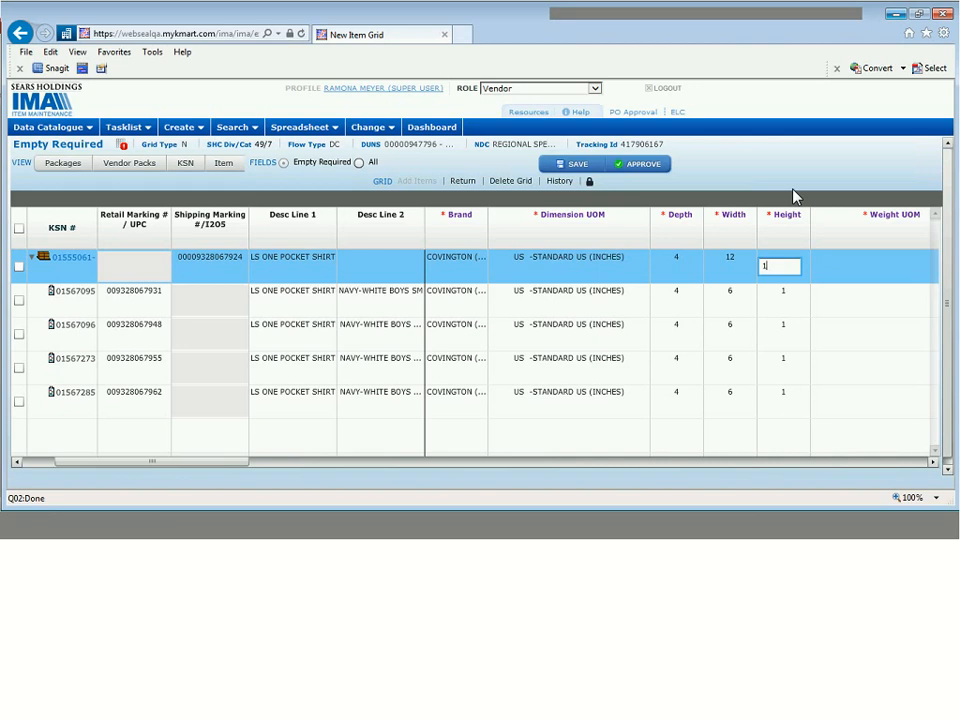
left_click(826, 186)
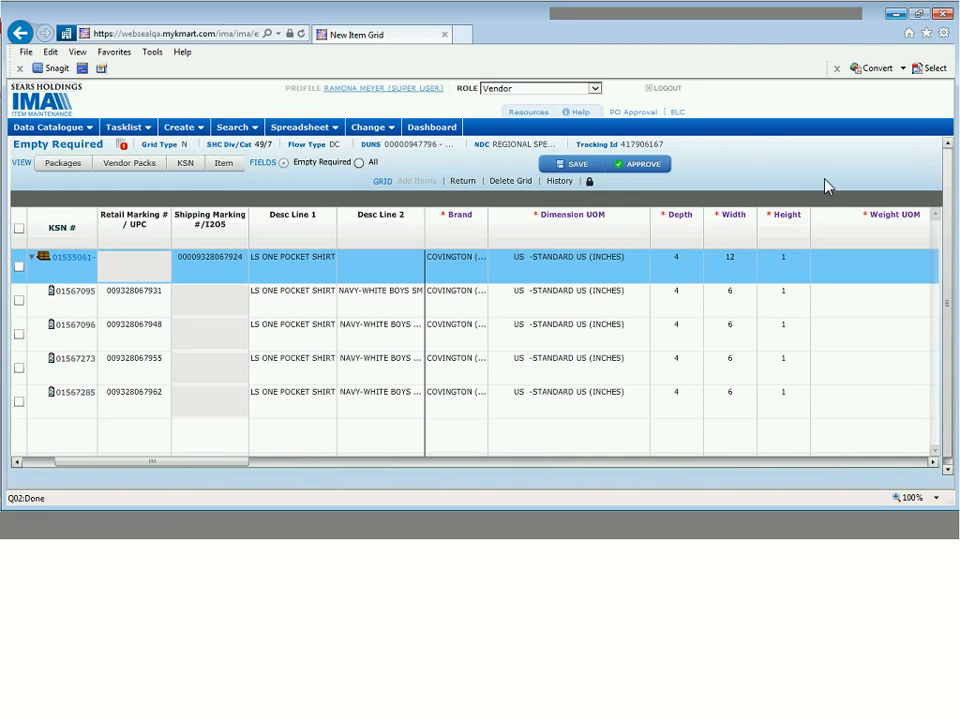
- Set Weight UOM to STANDARD US (POUNDS) for the pack and every item
left_click(932, 463)
left_click(932, 463)
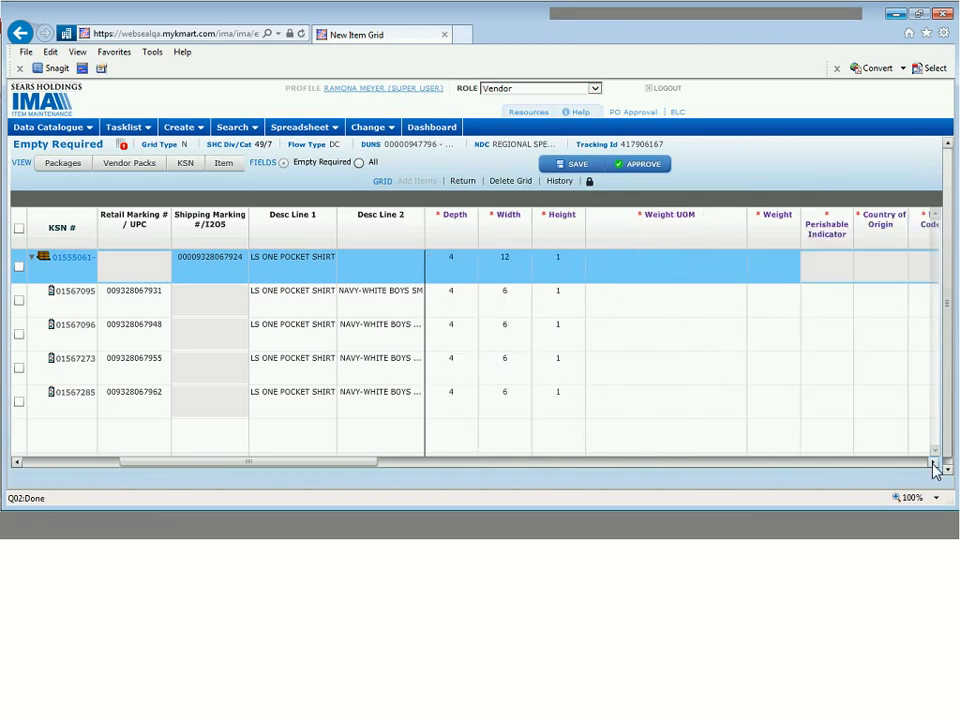
left_click(428, 299)
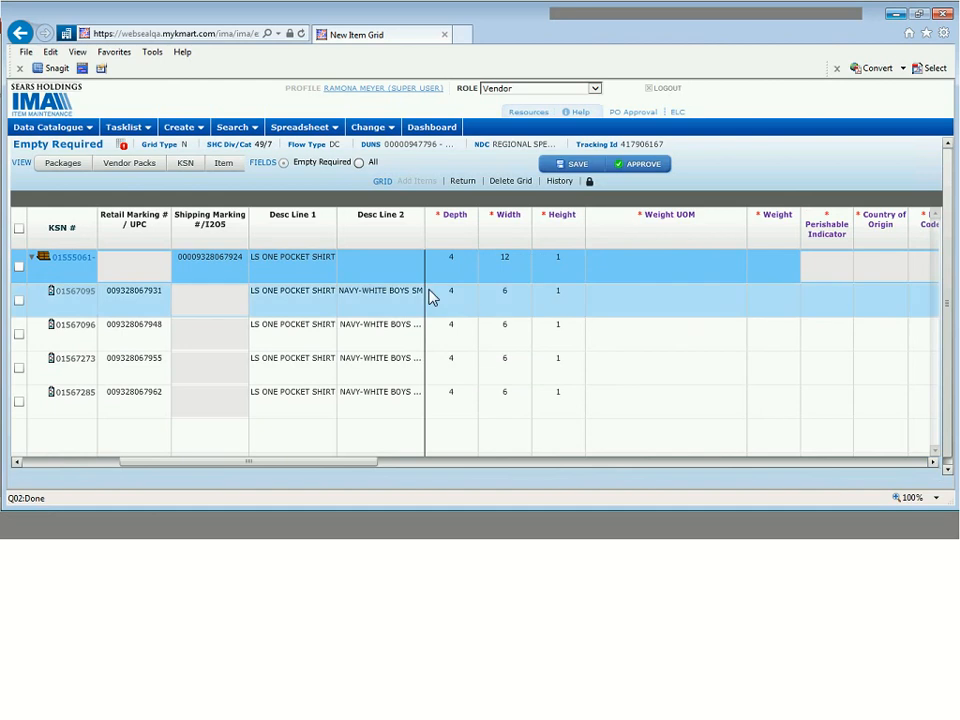
left_click(558, 330)
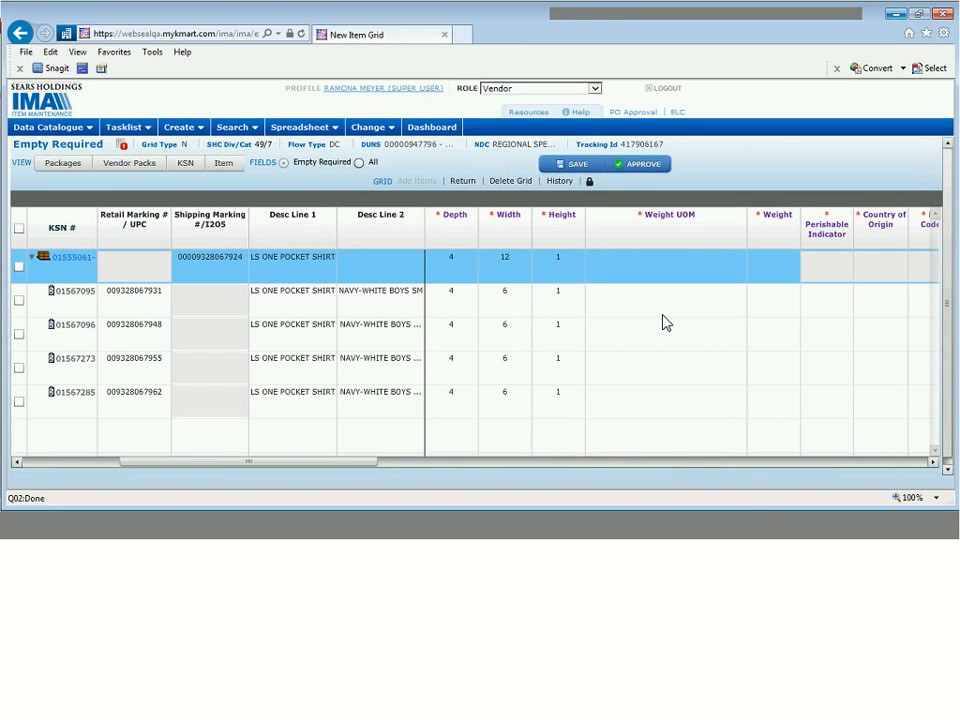
left_click(680, 268)
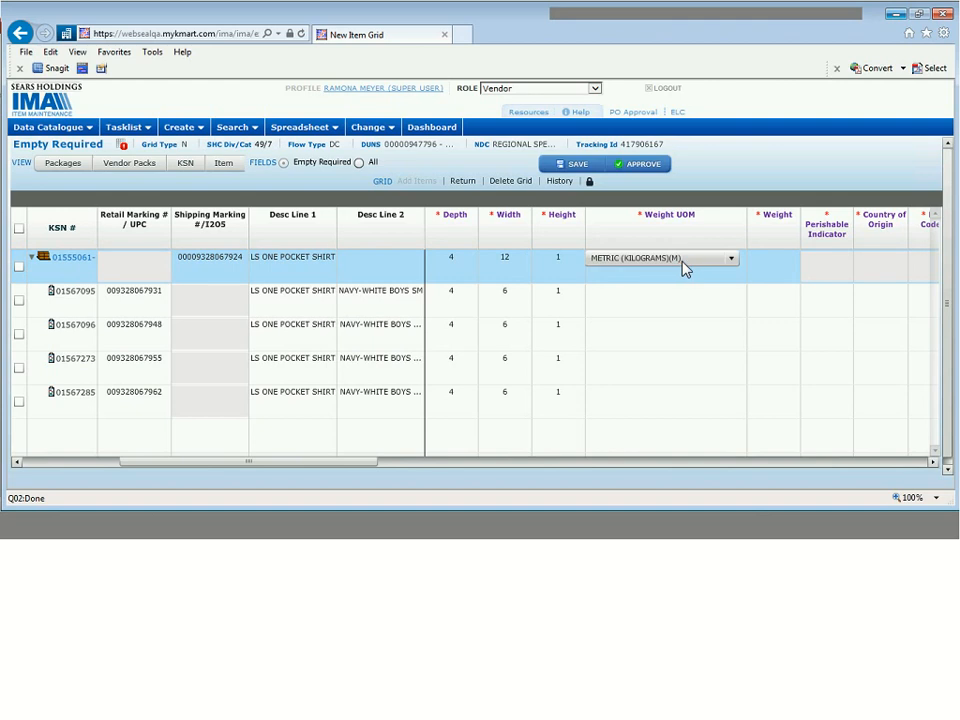
left_click(684, 268)
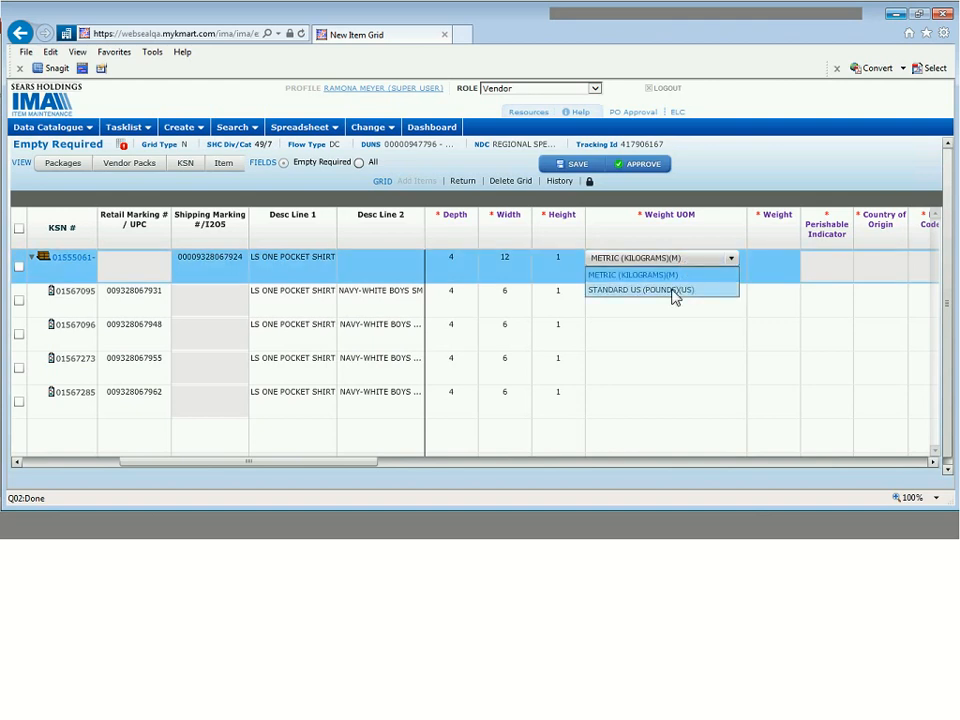
left_click(675, 290)
left_click(660, 294)
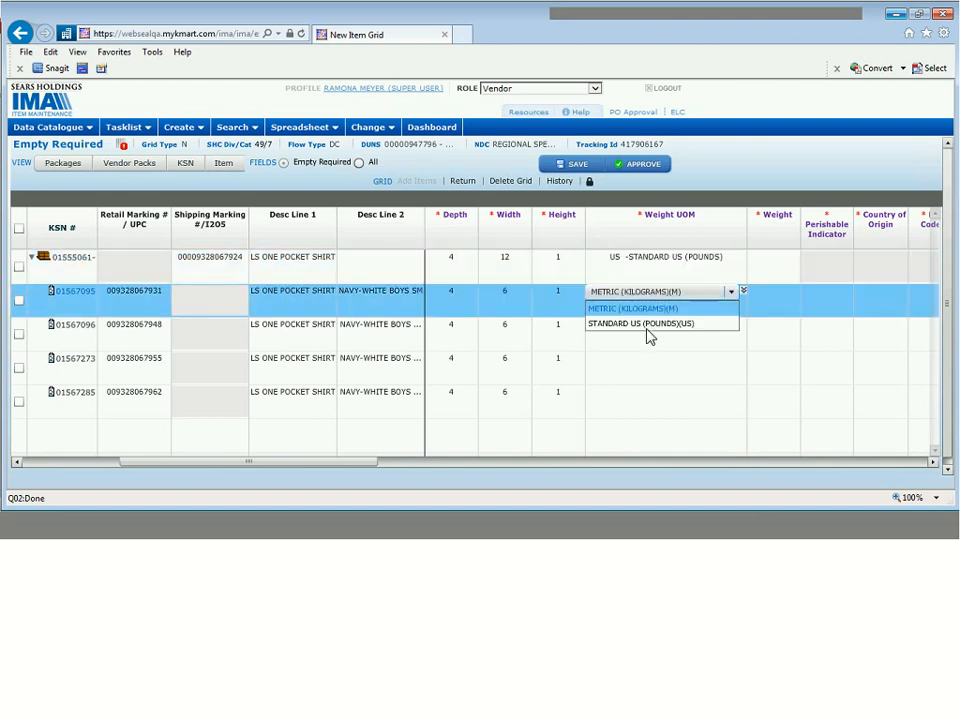
left_click(646, 328)
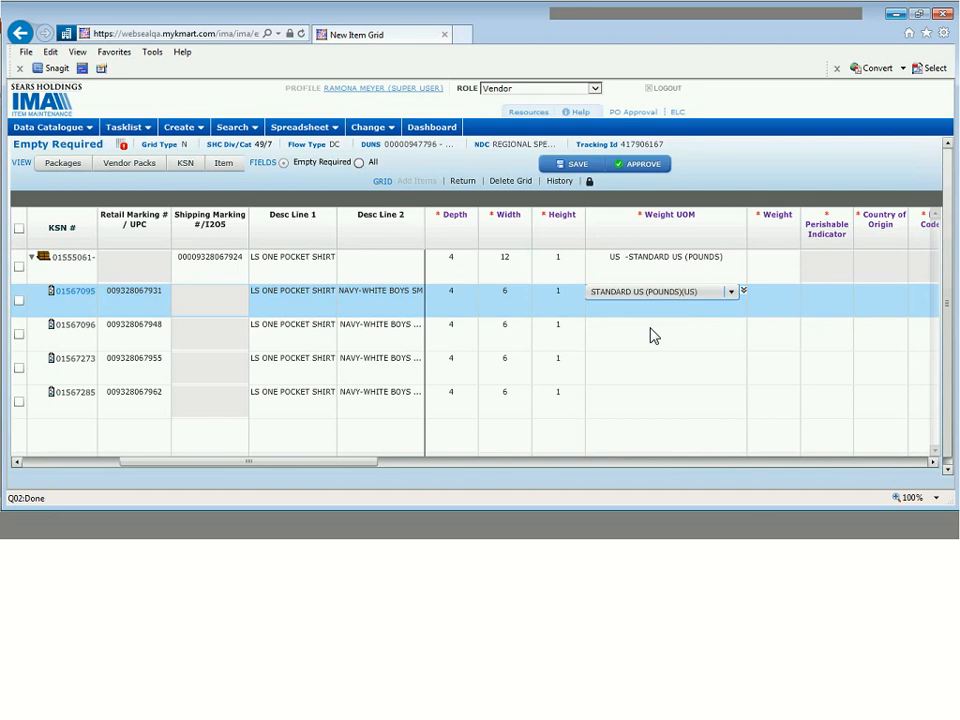
left_click(744, 292)
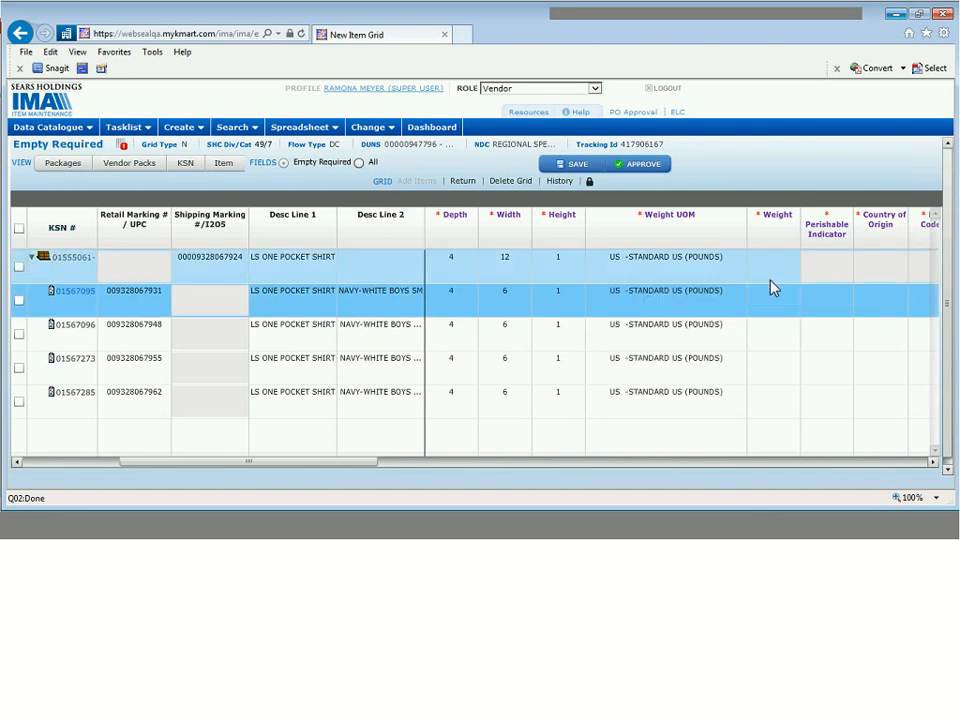
- Enter weight 1 for each item and 6 for the pack, declining caret browsing
left_click(770, 279)
left_click(765, 297)
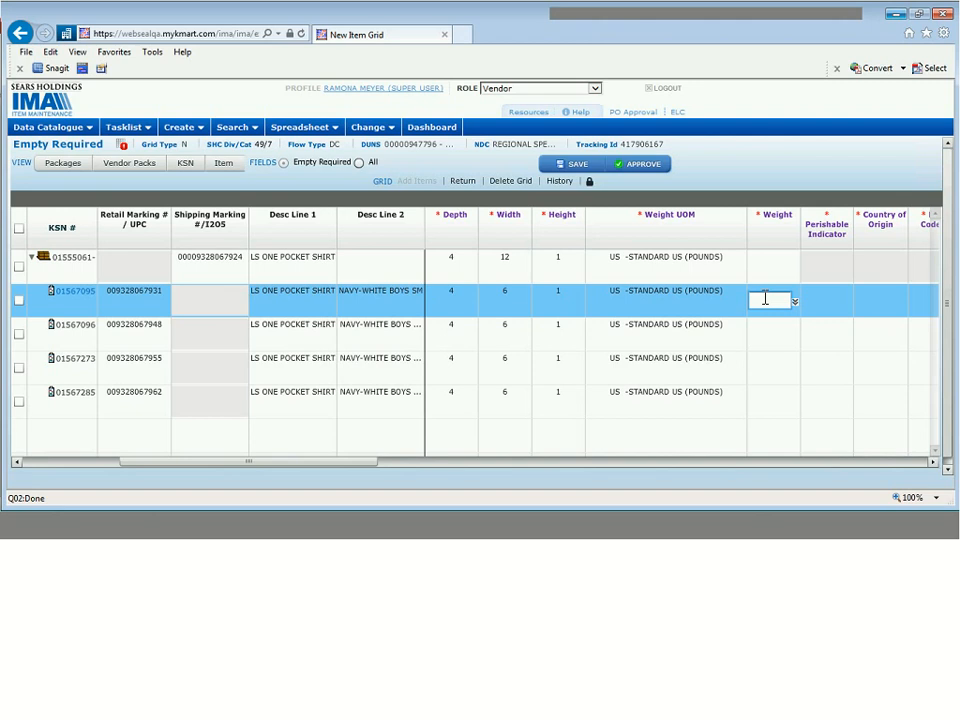
type("1")
left_click(795, 302)
left_click(773, 272)
type("6")
key("F7")
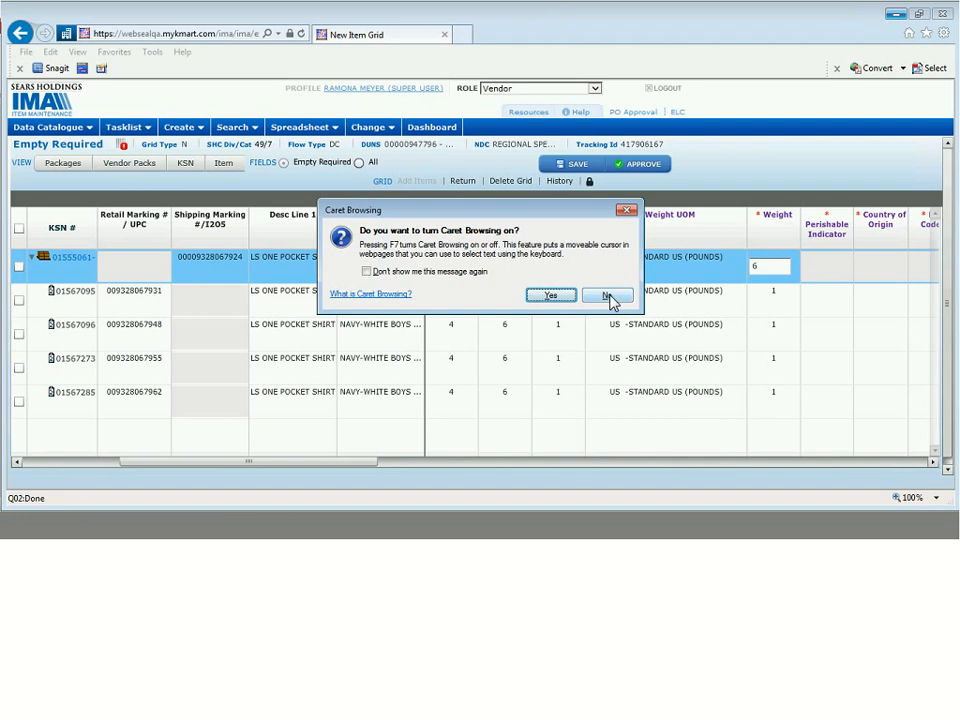
left_click(609, 296)
left_click(766, 267)
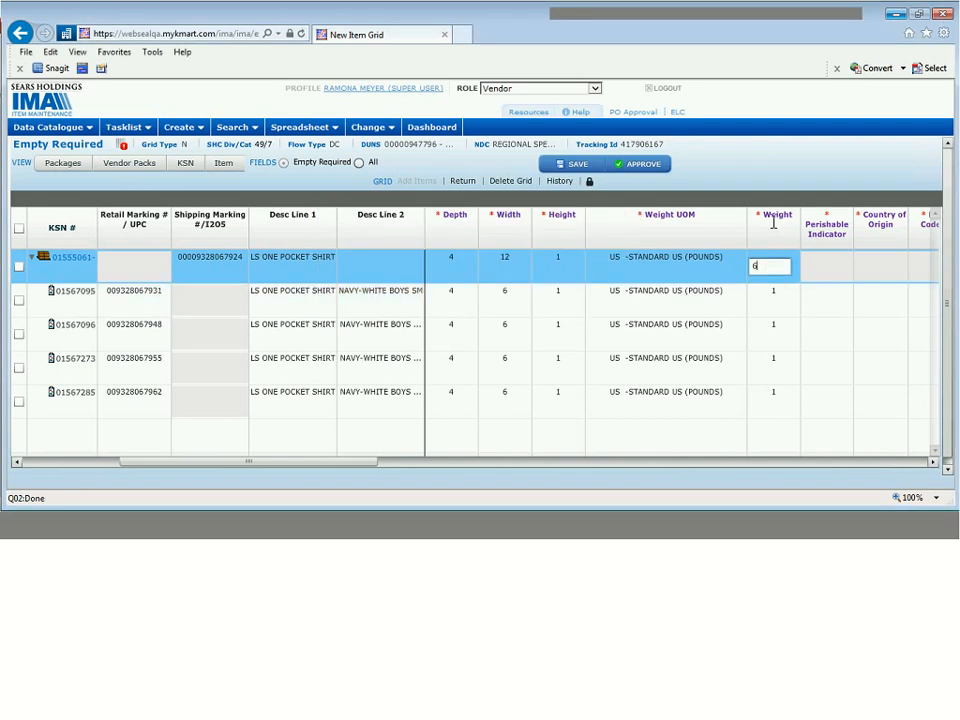
left_click(773, 223)
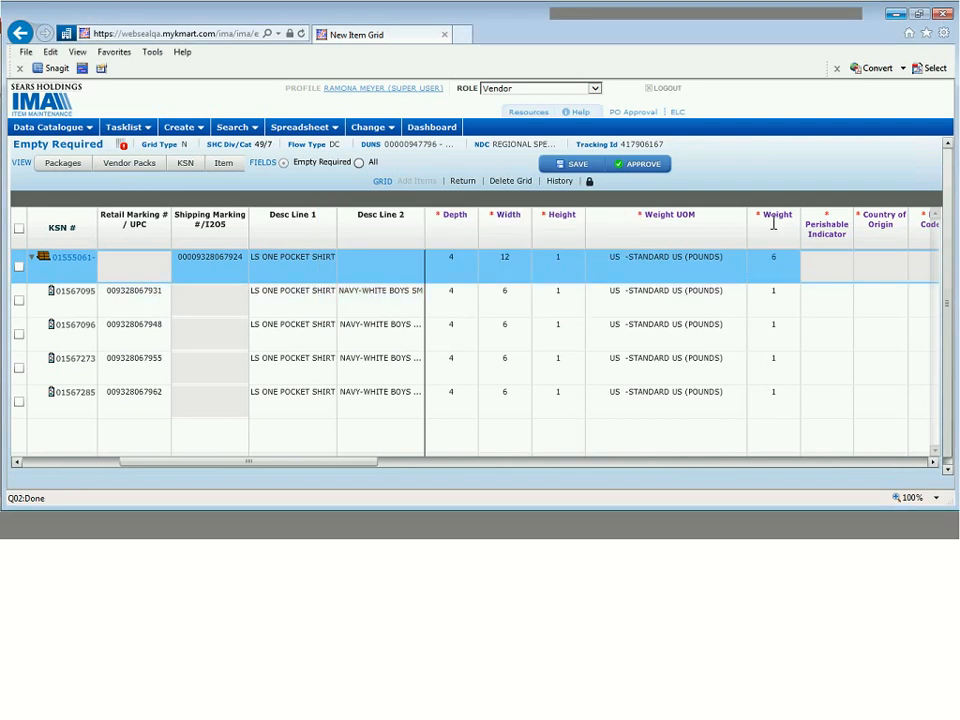
left_click(782, 302)
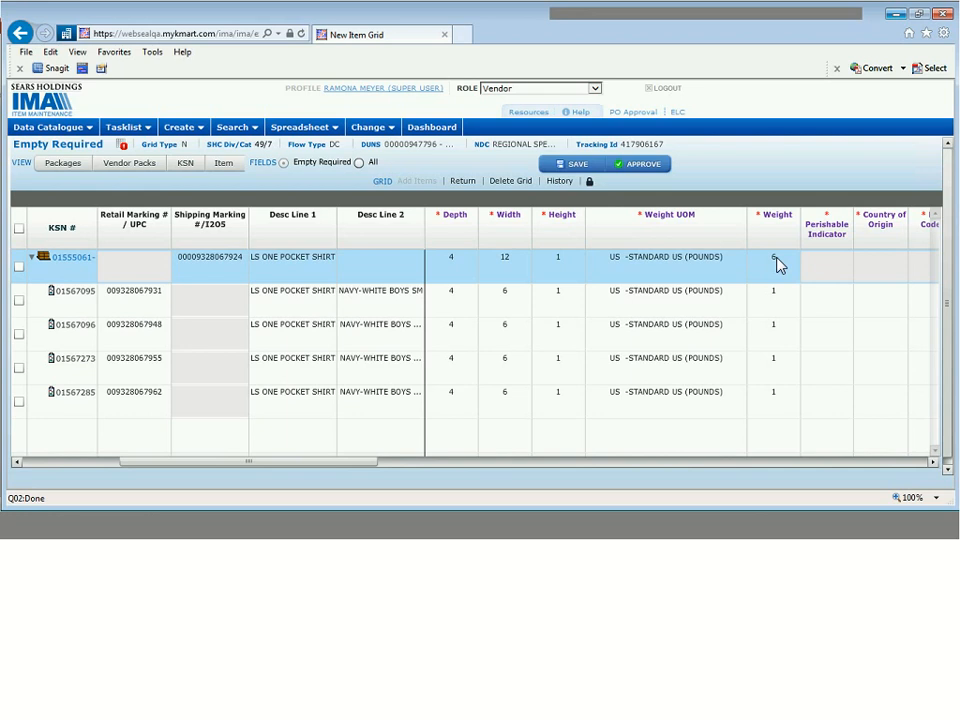
left_click(778, 263)
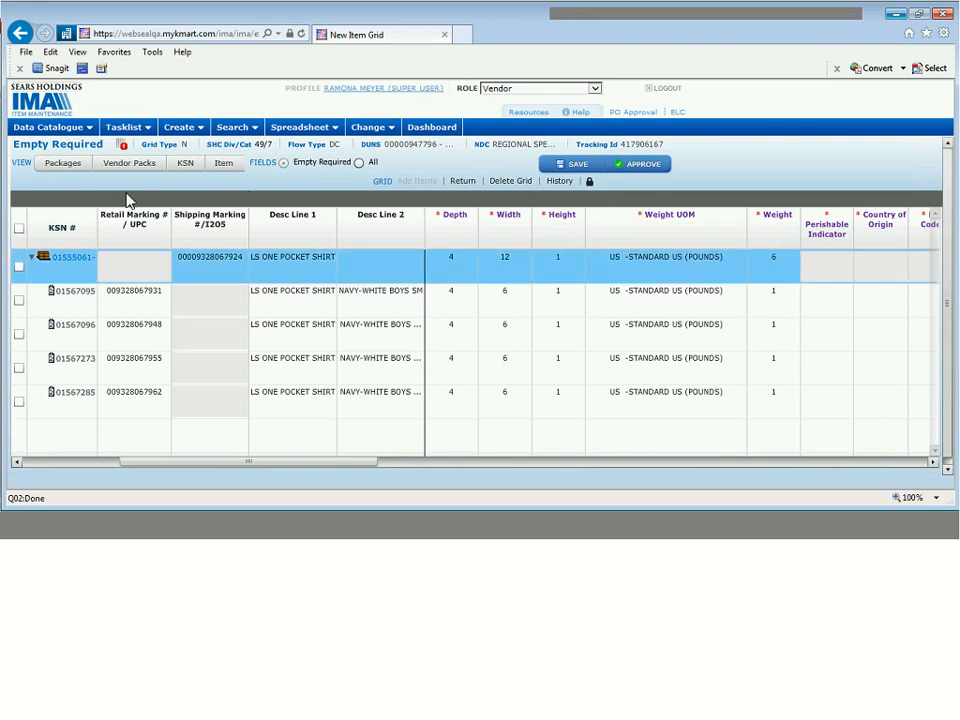
- Show the Packages view's Cube and Weight columns: pack cube 48, each item 24
left_click(65, 163)
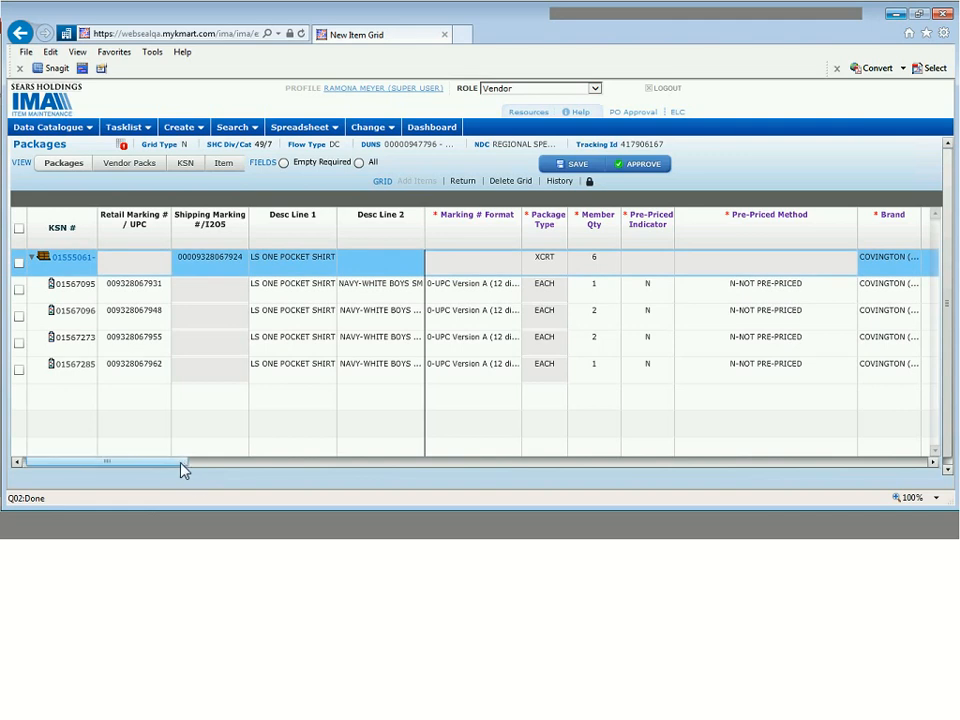
left_click_drag(183, 463, 210, 437)
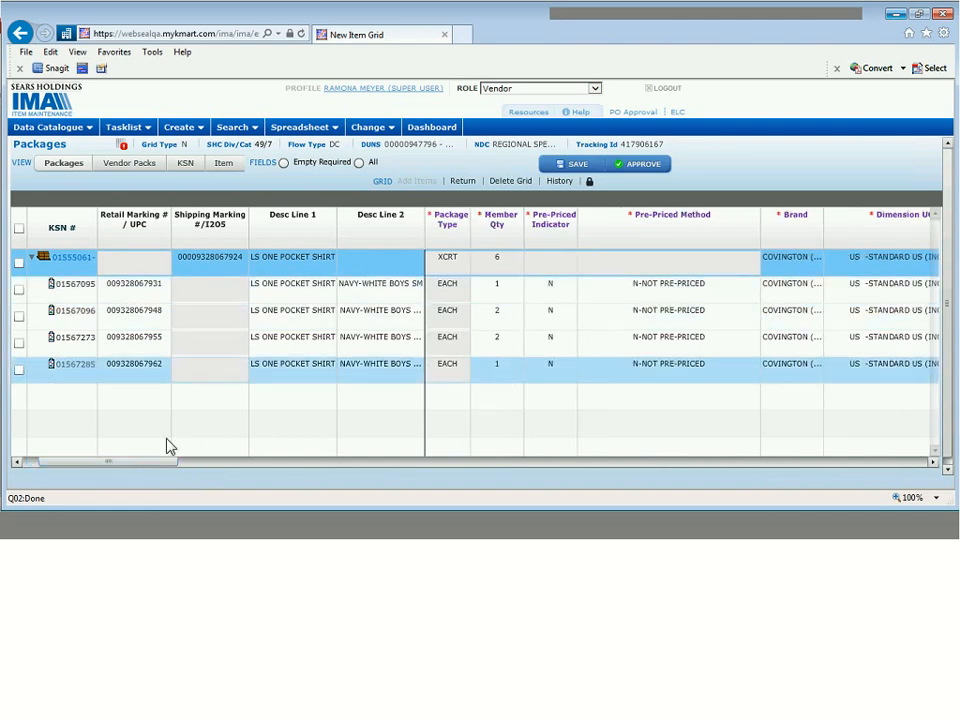
left_click_drag(163, 466, 364, 466)
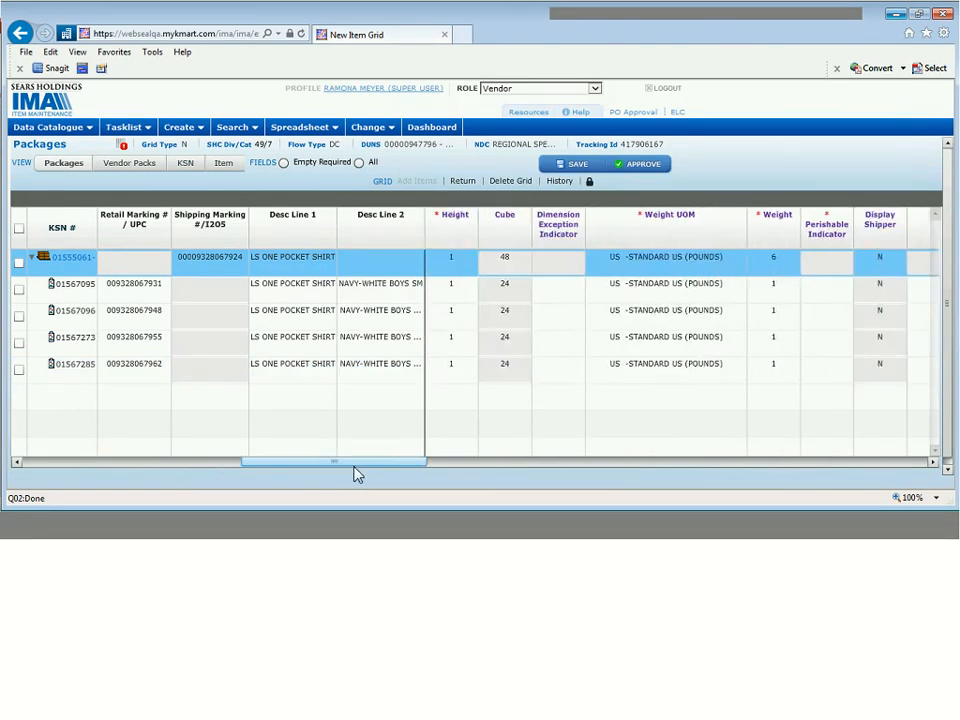
left_click(783, 264)
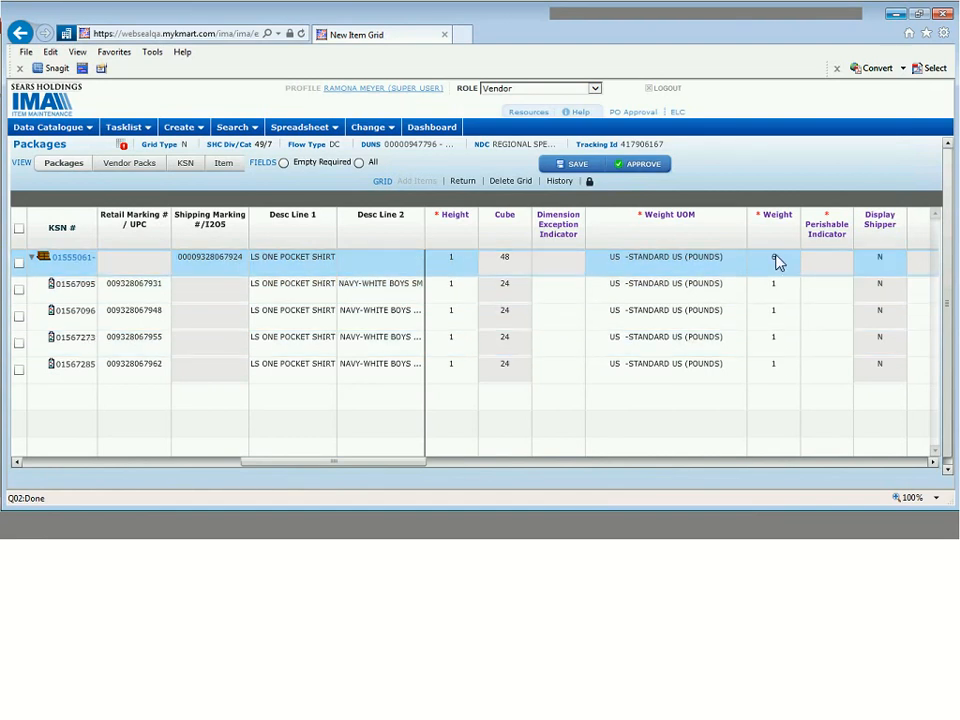
- Show only empty required fields and set Perishable Indicator to N for all four shirt items
left_click(321, 167)
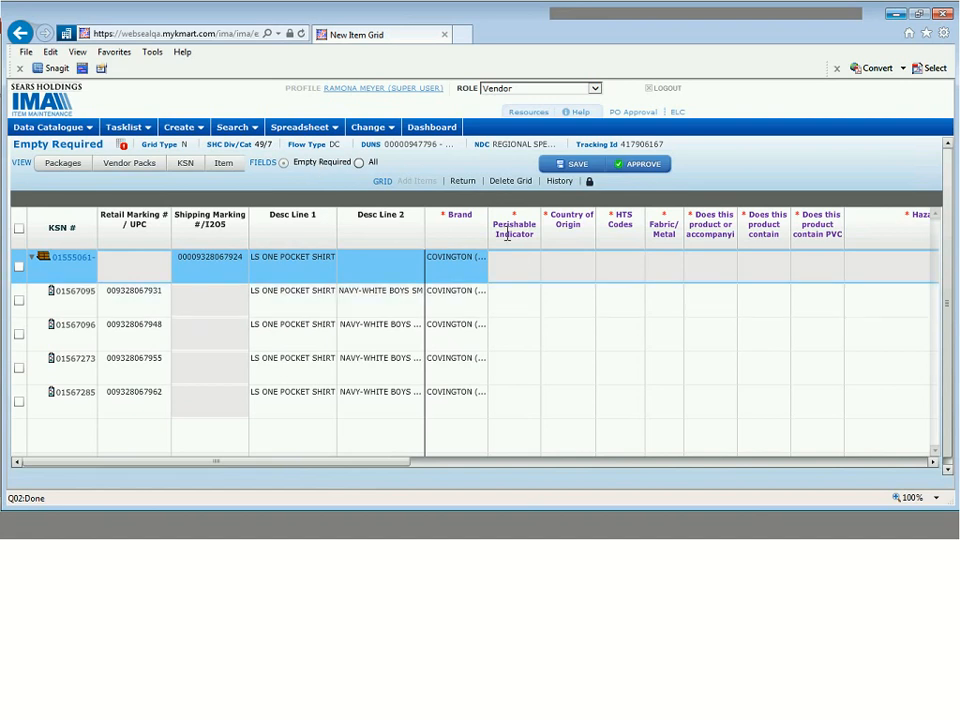
left_click(507, 300)
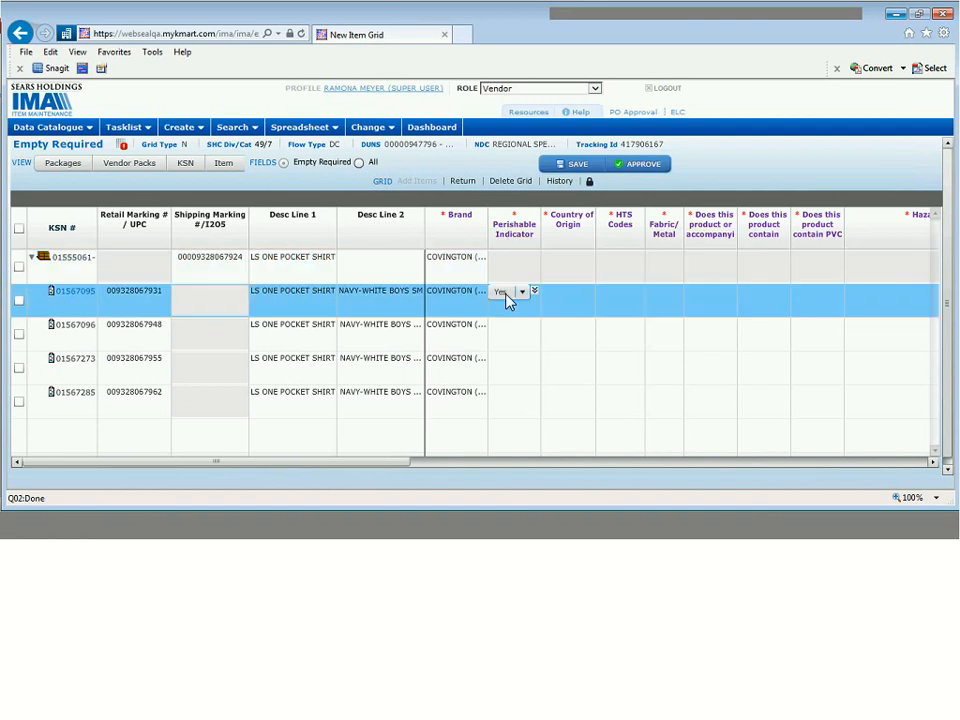
left_click(507, 300)
left_click(501, 323)
left_click(535, 292)
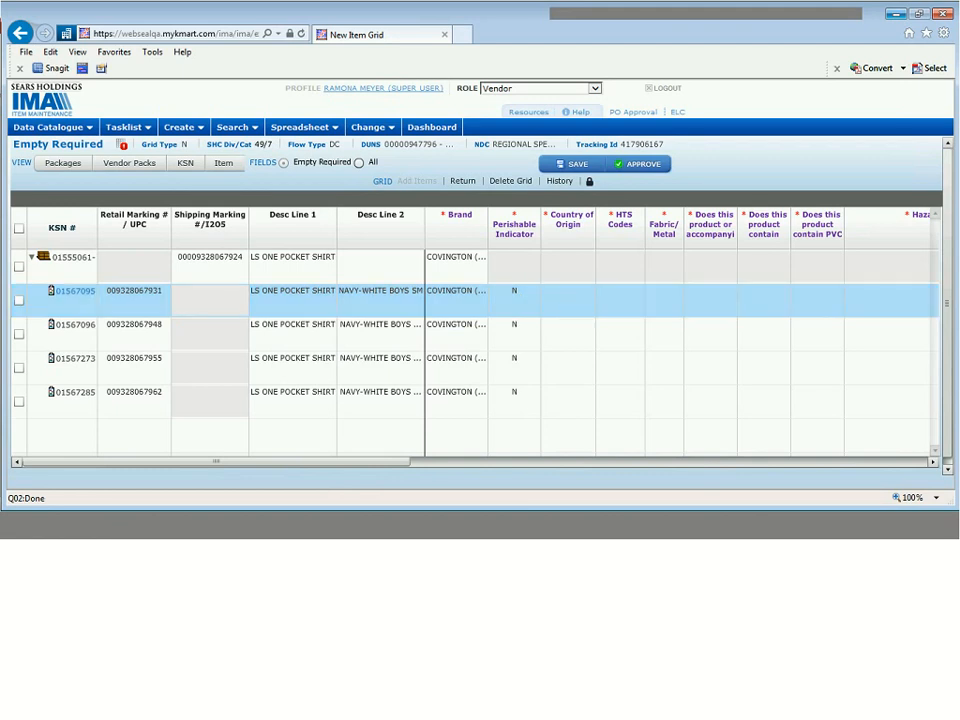
left_click(557, 302)
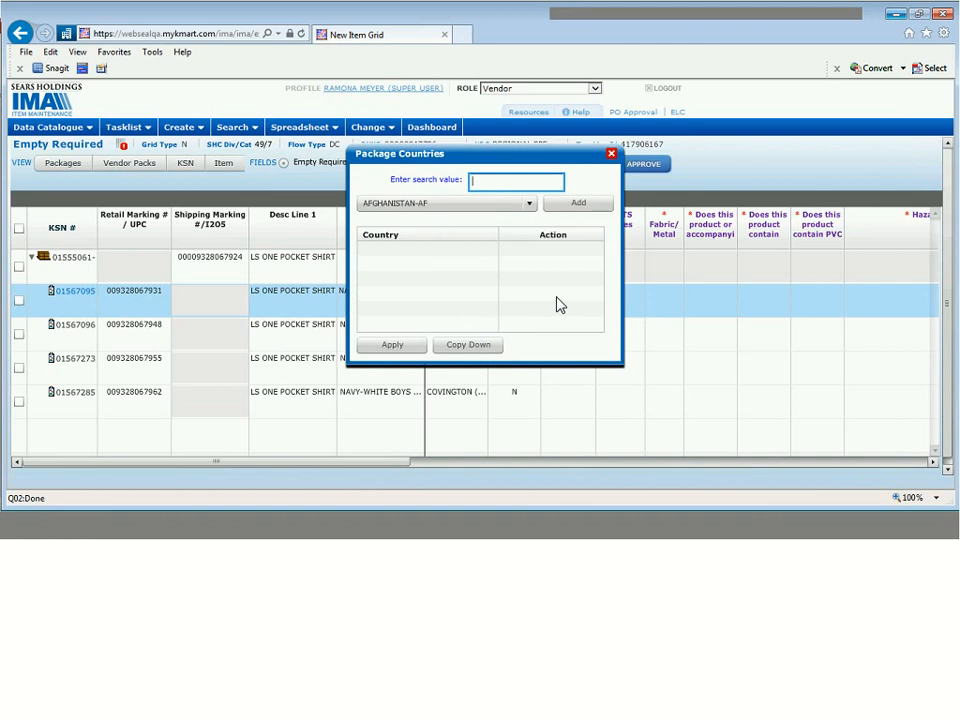
- Add CHINA-CN and INDIA-IN as the first item's countries of origin
type("china")
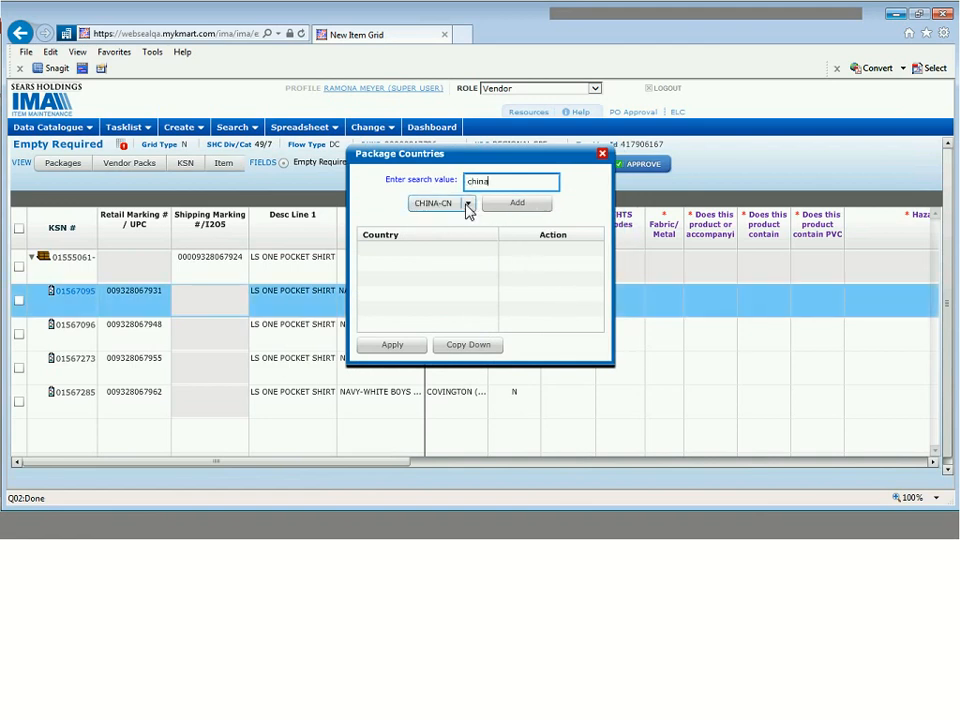
left_click(518, 204)
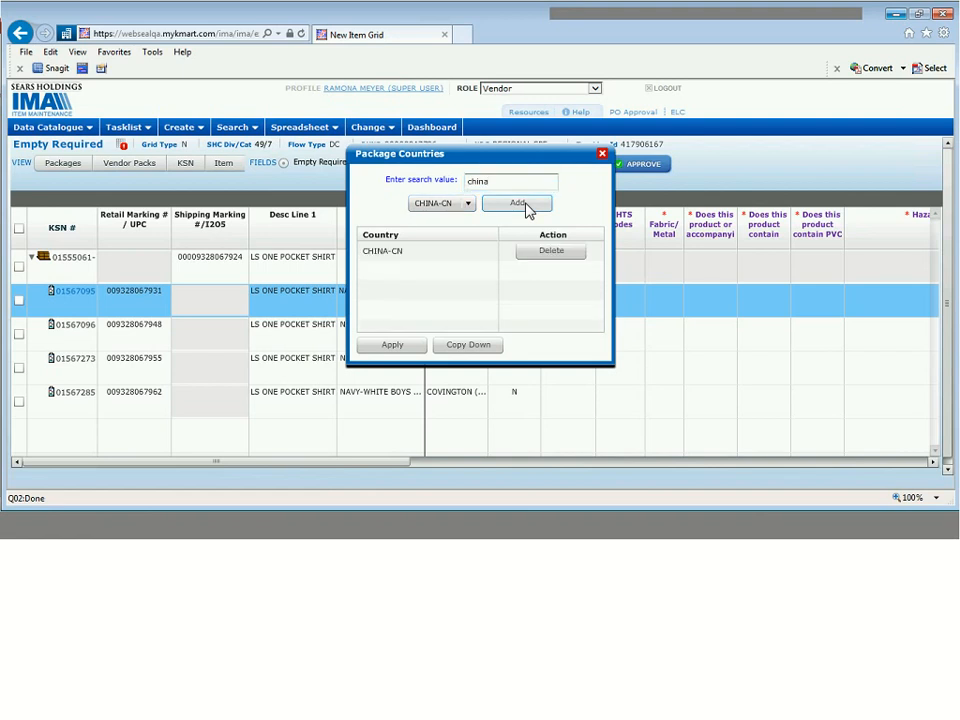
left_click(472, 182)
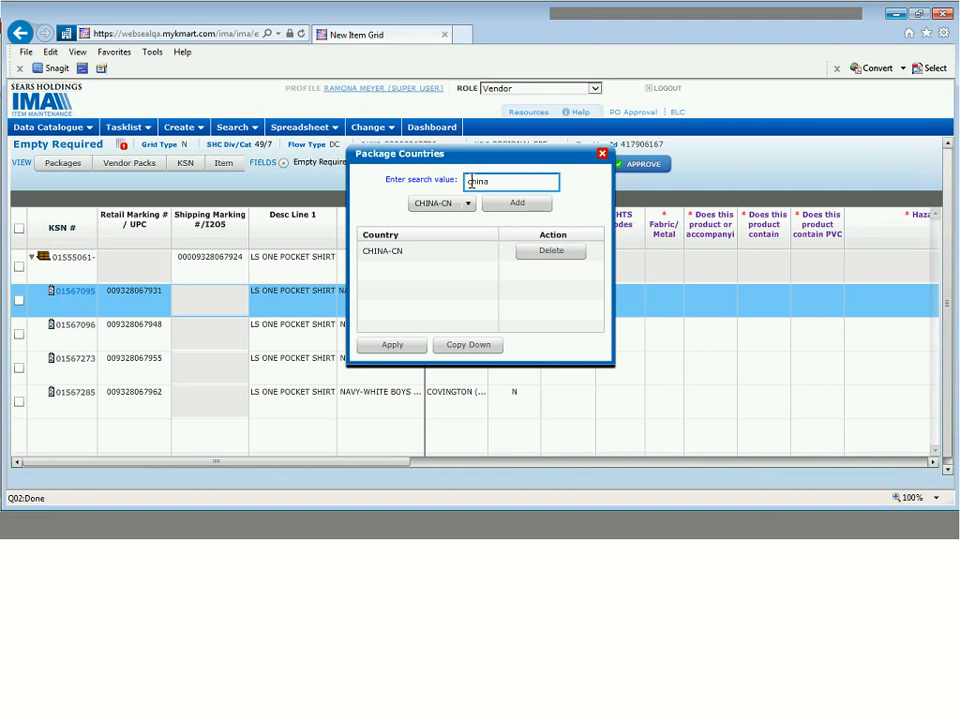
double_click(472, 182)
type("india")
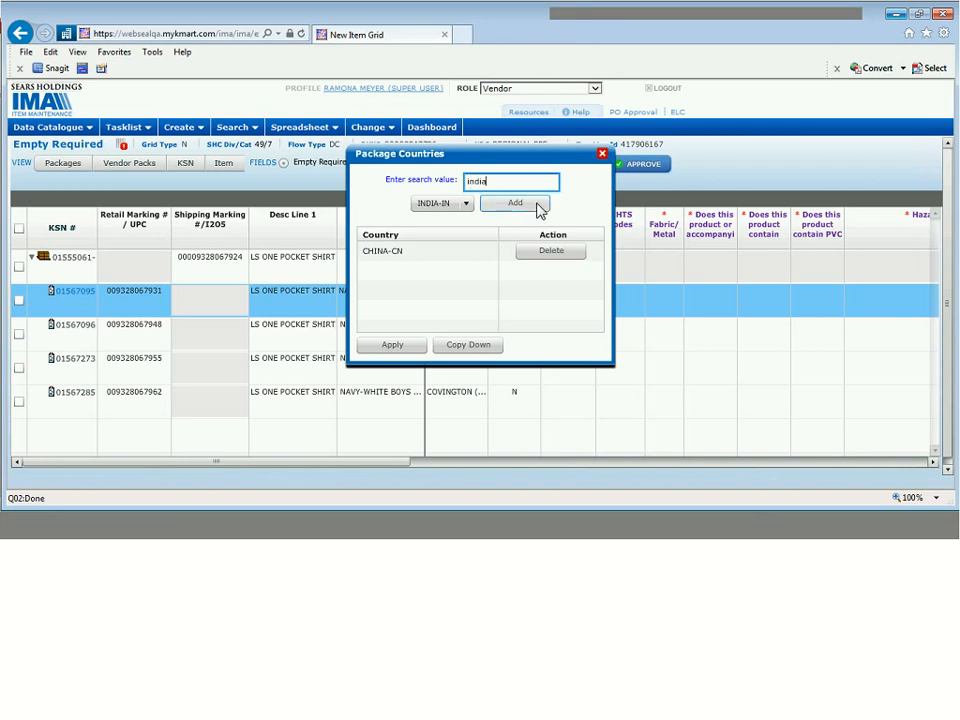
left_click(540, 205)
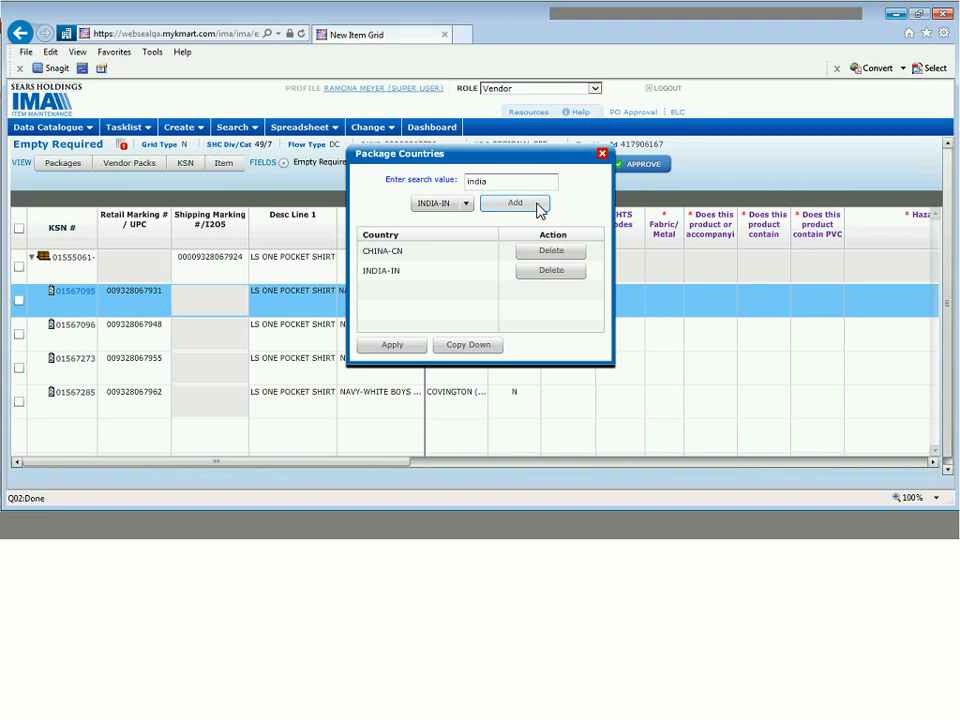
left_click(390, 271)
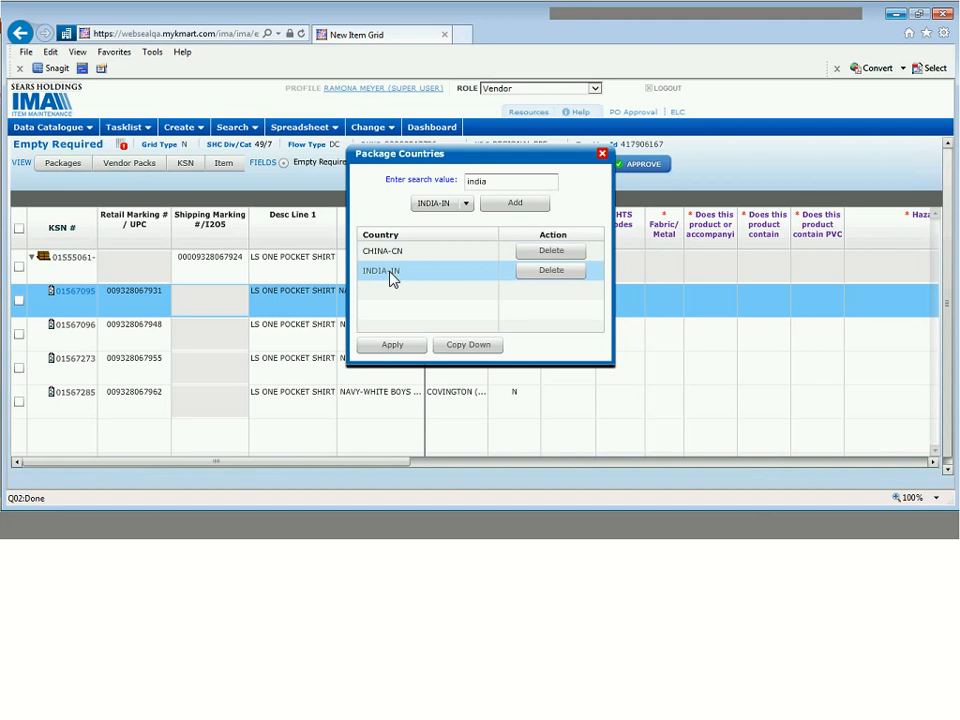
left_click(397, 346)
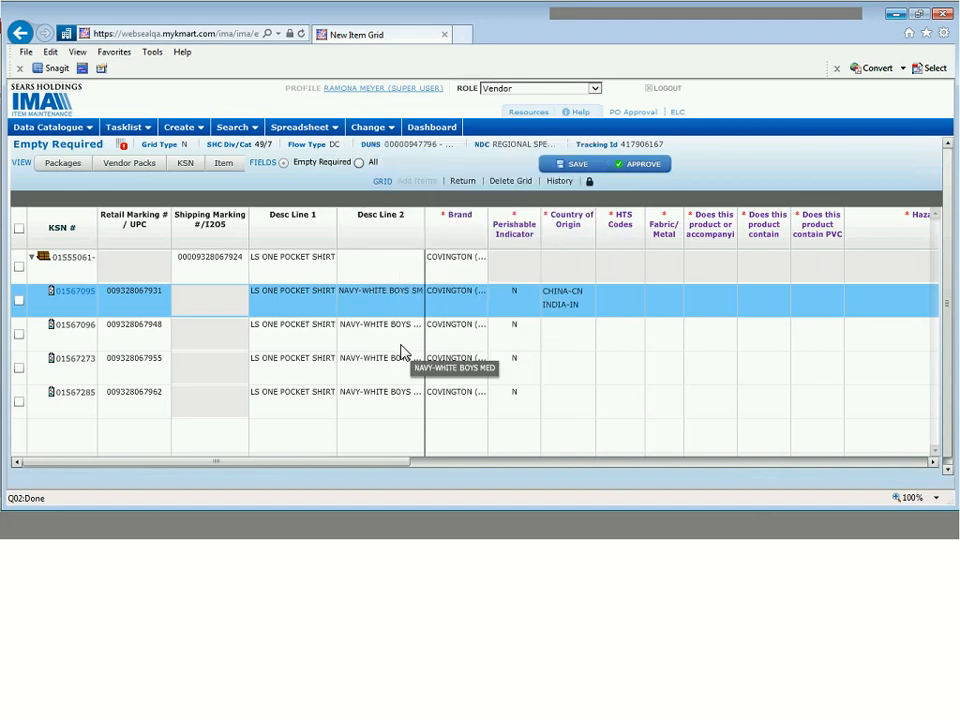
- Copy the China and India origin countries down to all four items
left_click(575, 313)
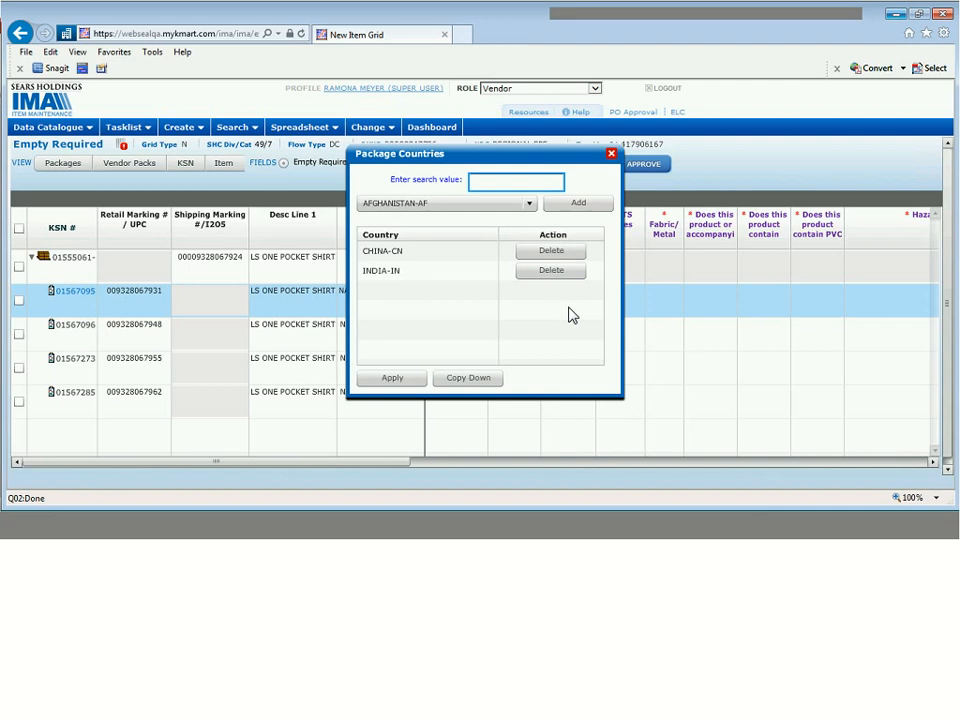
left_click(487, 379)
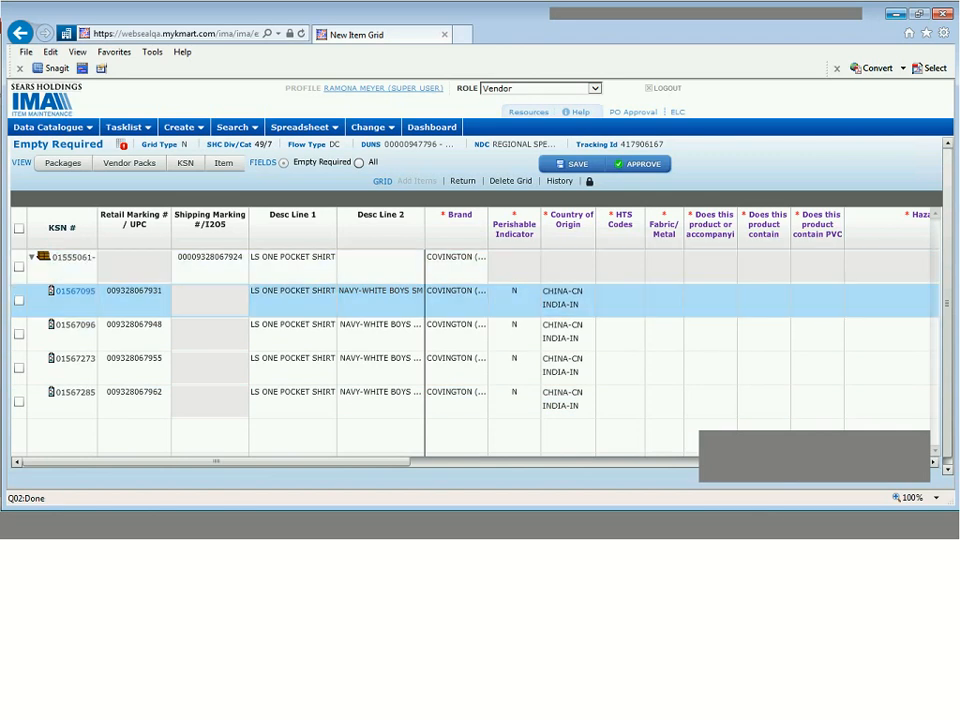
left_click(621, 299)
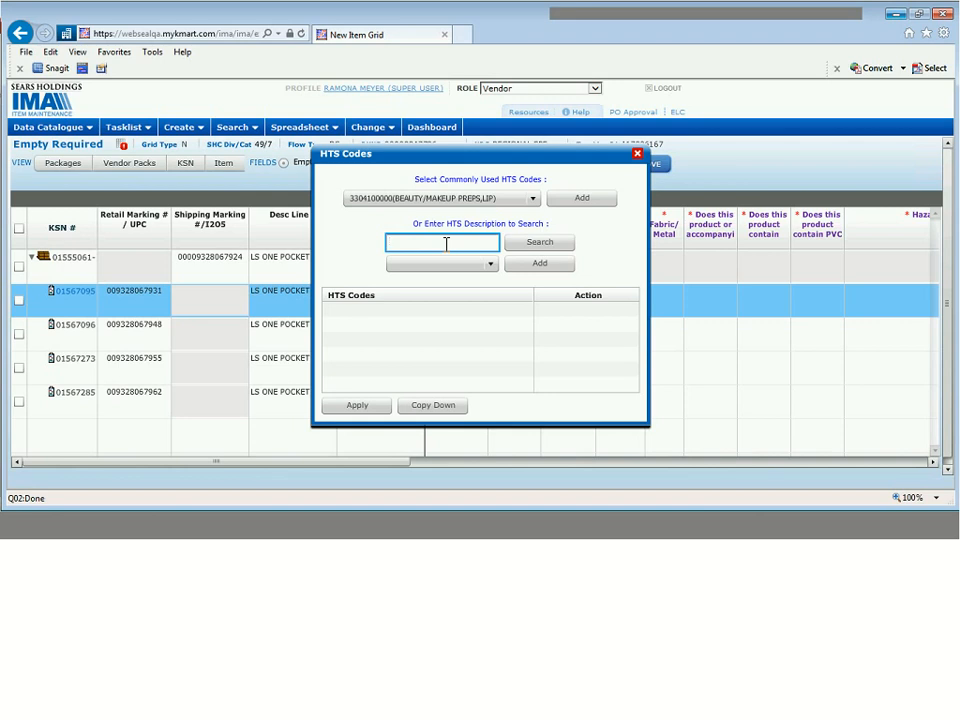
type("shirt")
left_click(530, 248)
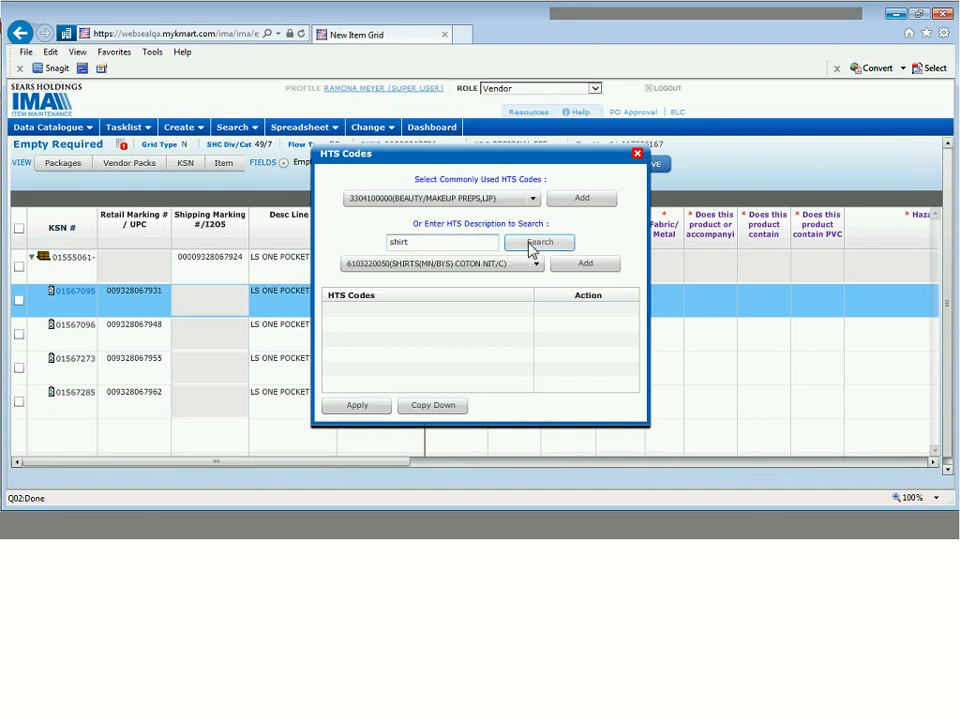
left_click(537, 264)
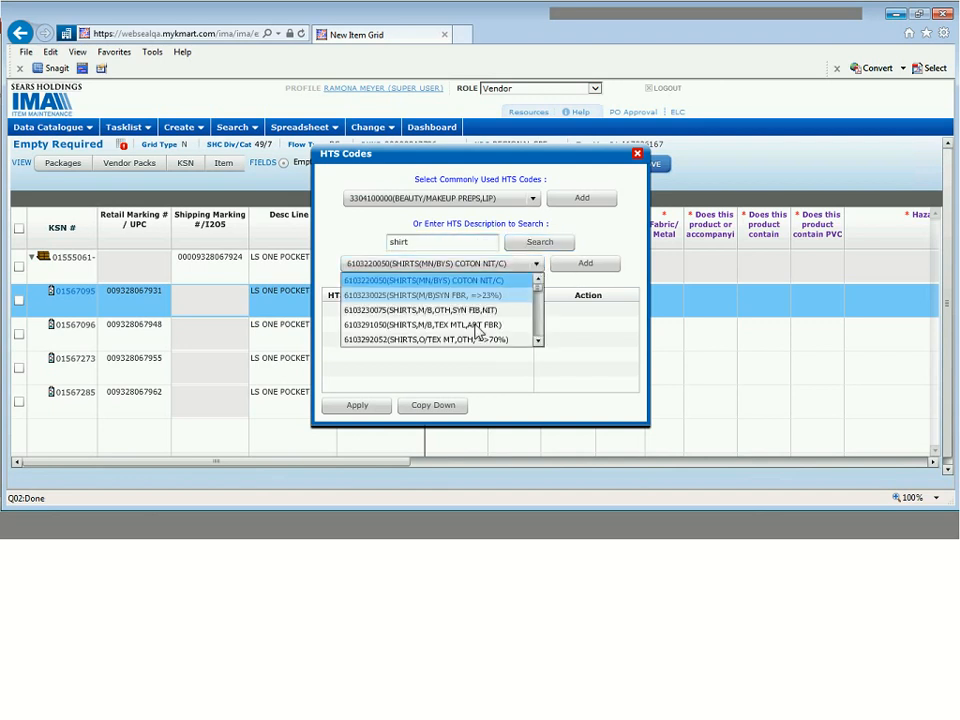
left_click(503, 281)
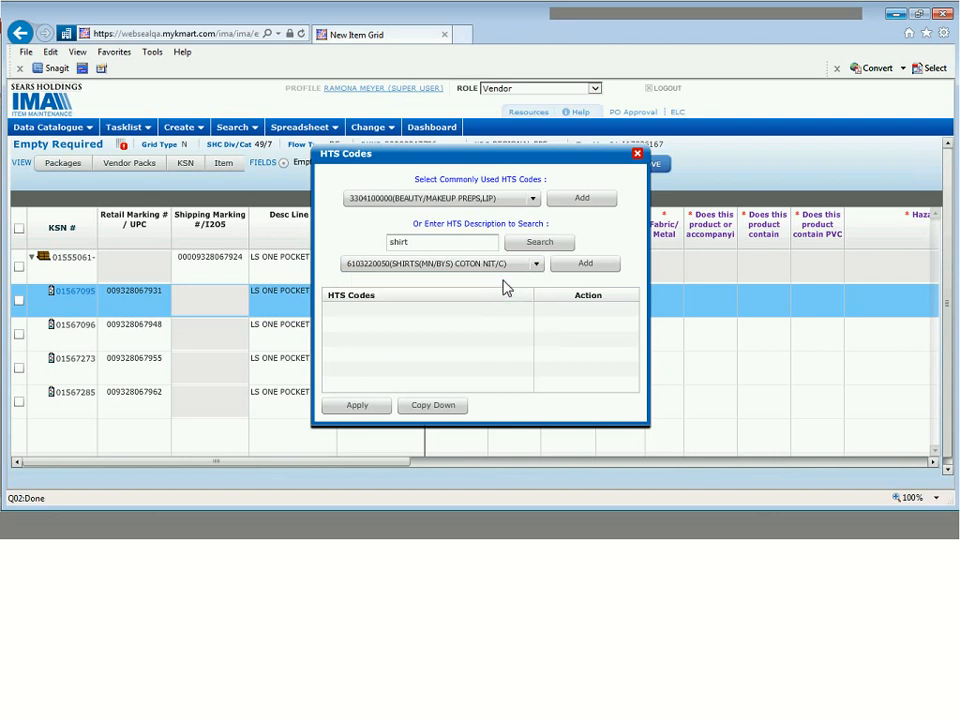
left_click(591, 266)
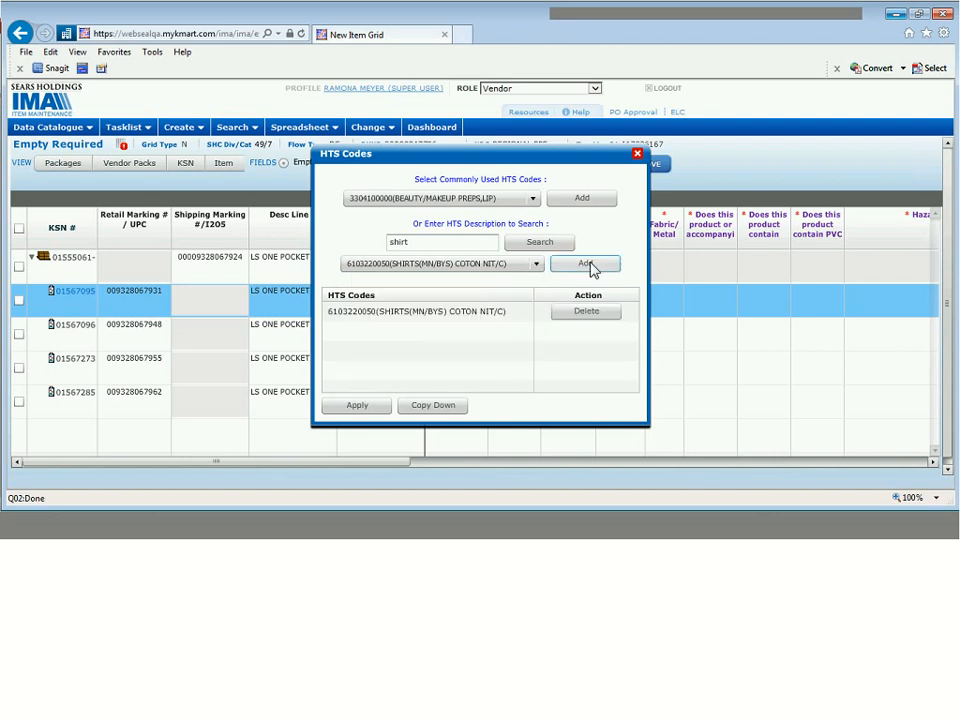
left_click(437, 408)
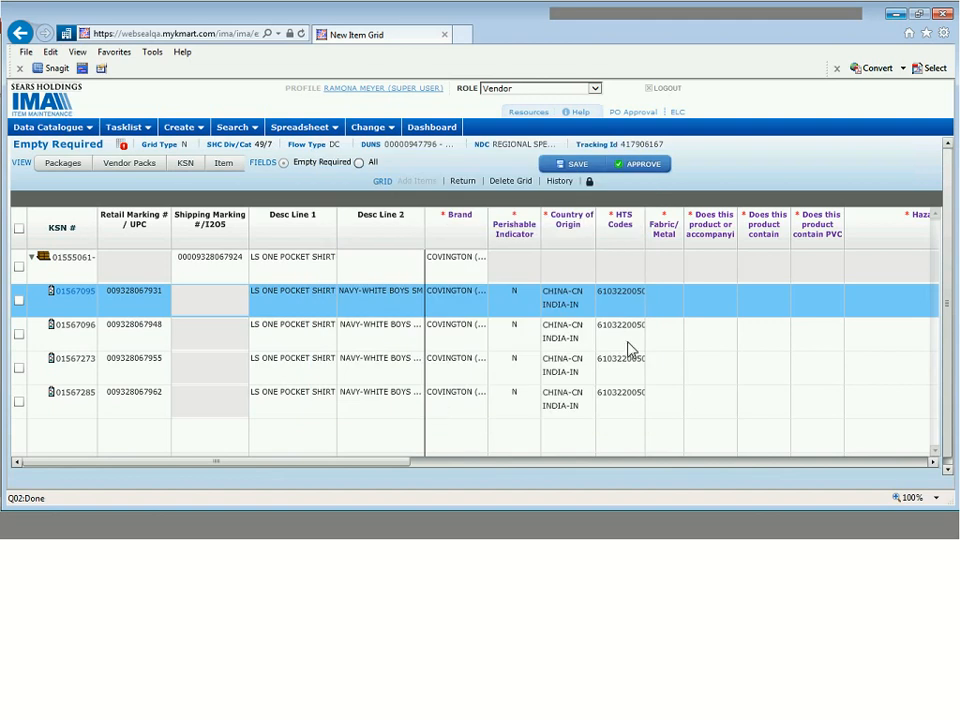
- Add 200-COTTON and 615-COTTON JERSEY as the first item's package fibers
left_click(664, 296)
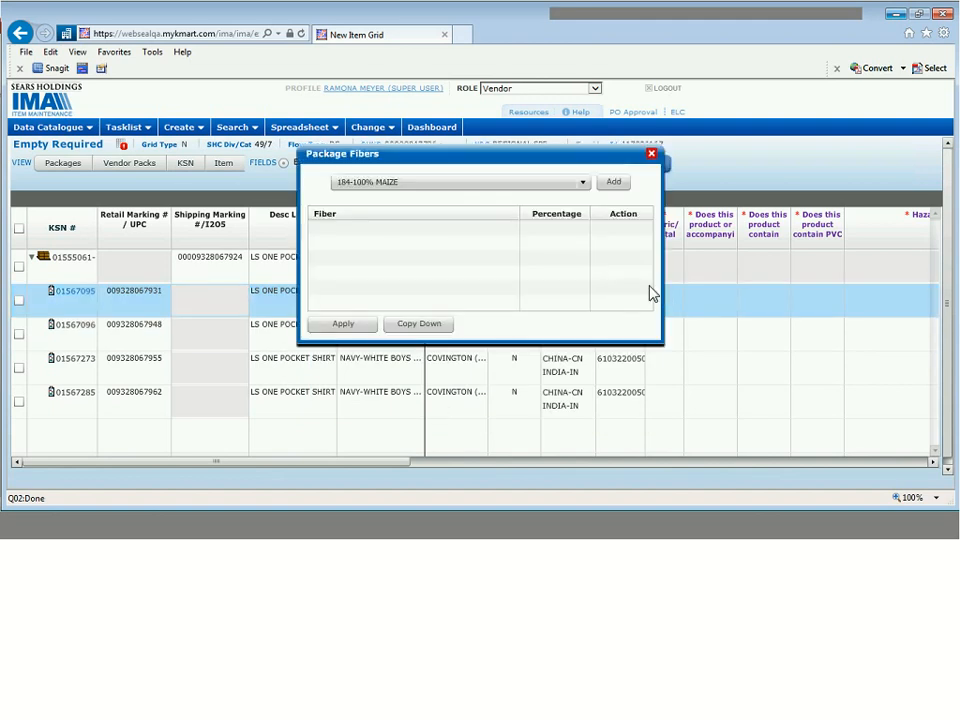
left_click(584, 183)
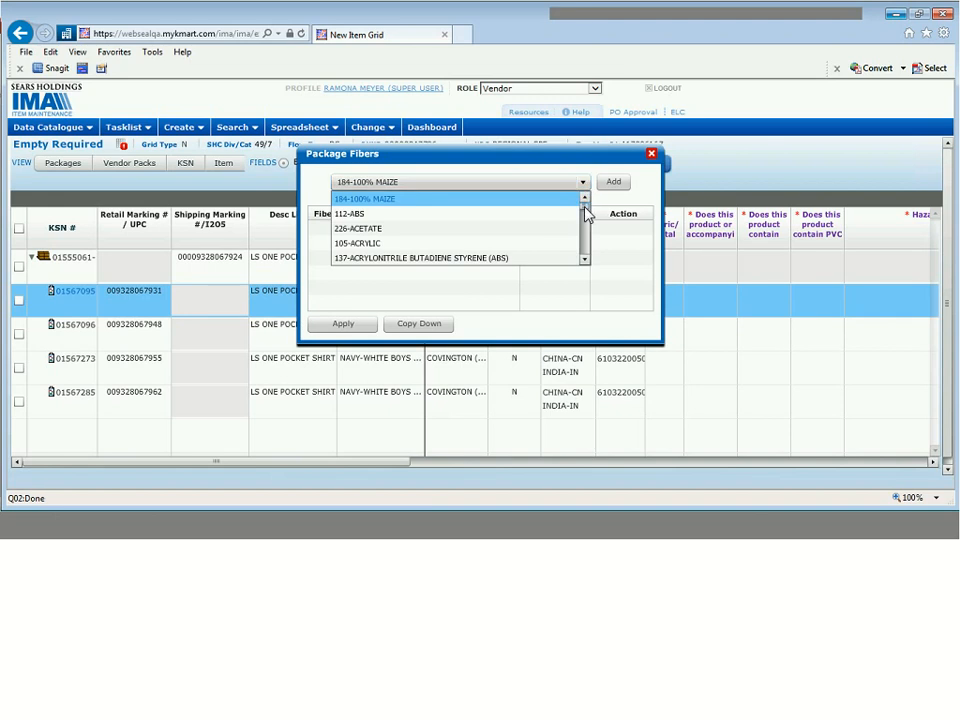
left_click_drag(585, 213, 587, 221)
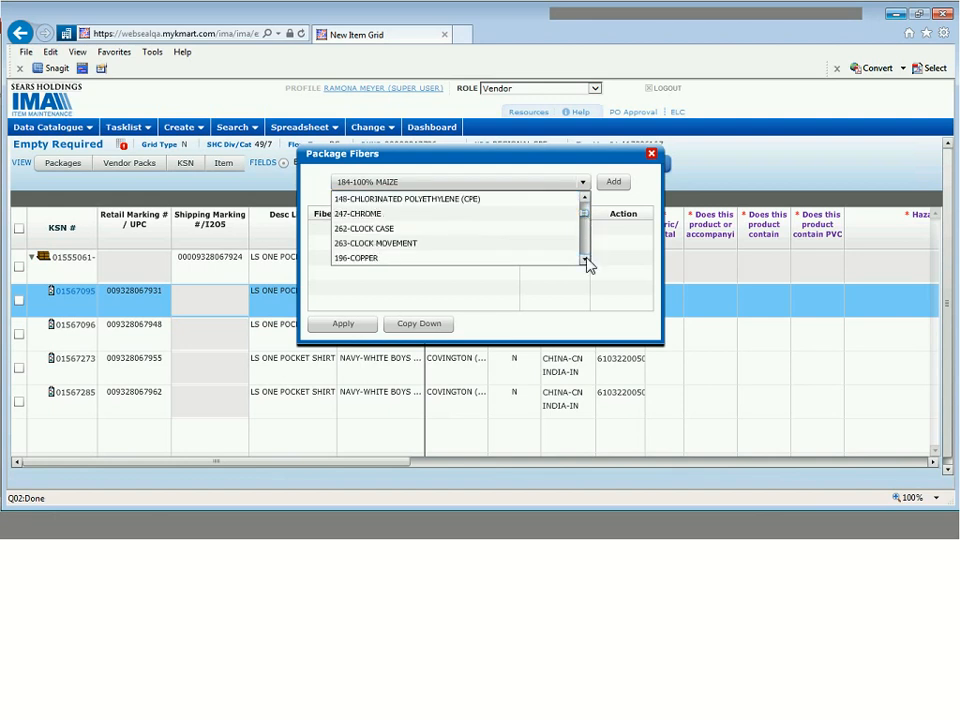
left_click(585, 259)
left_click(585, 259)
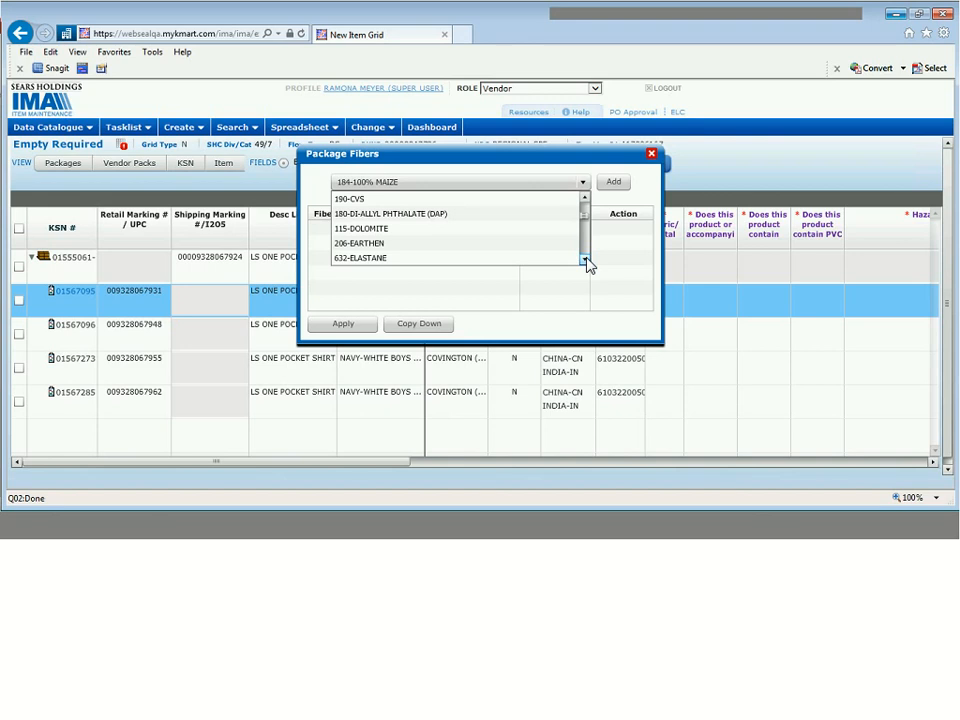
left_click(585, 259)
left_click(585, 199)
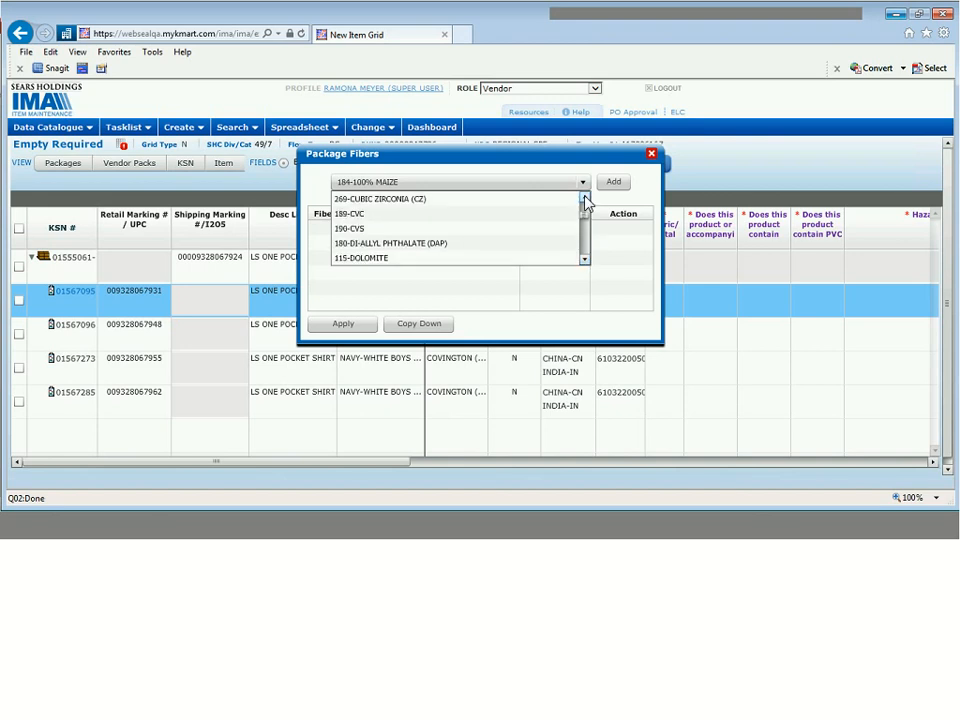
left_click(585, 199)
left_click(585, 199)
left_click(555, 199)
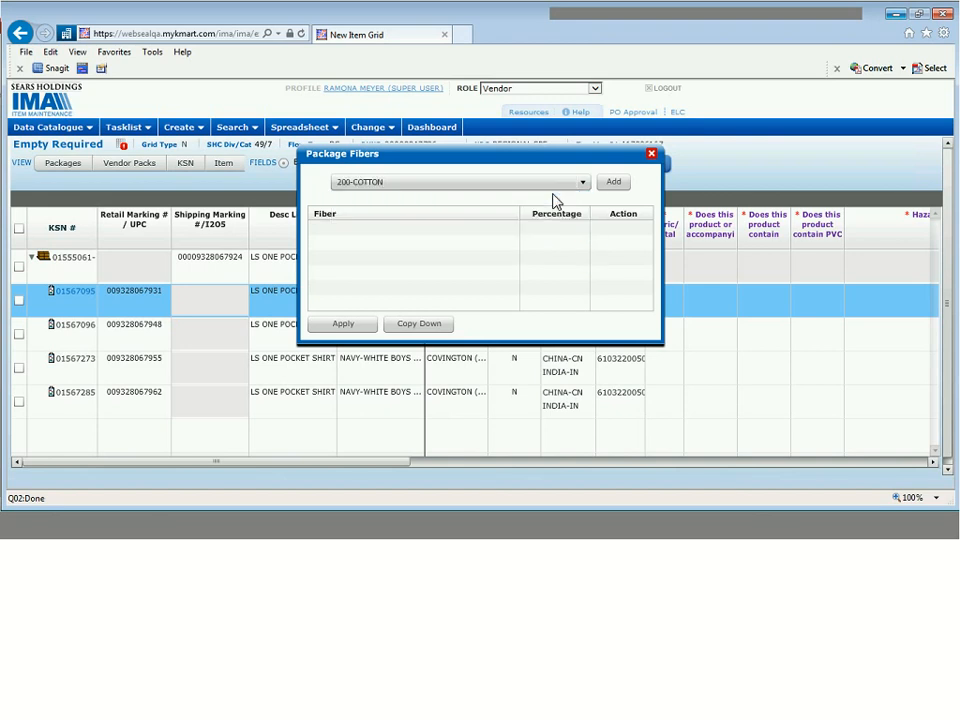
left_click(610, 183)
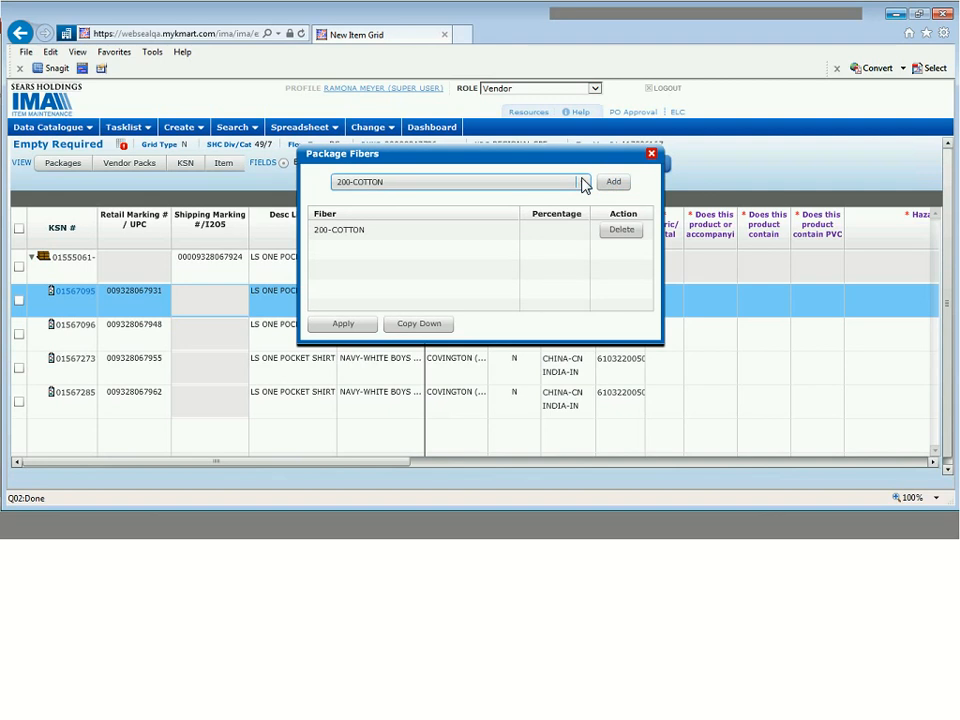
left_click(585, 184)
left_click(565, 232)
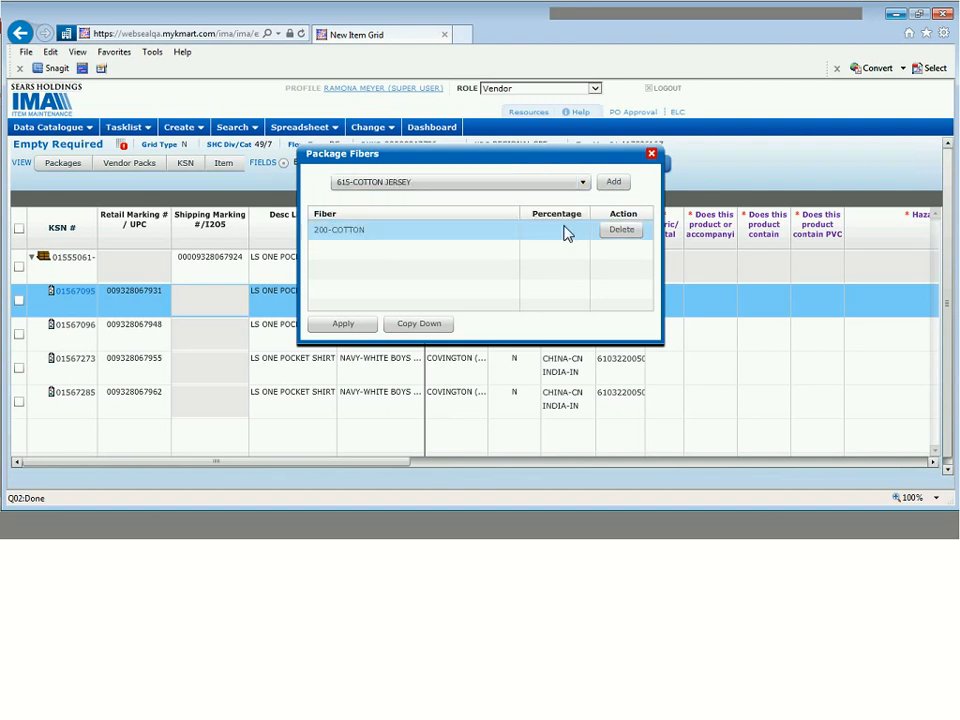
left_click(613, 183)
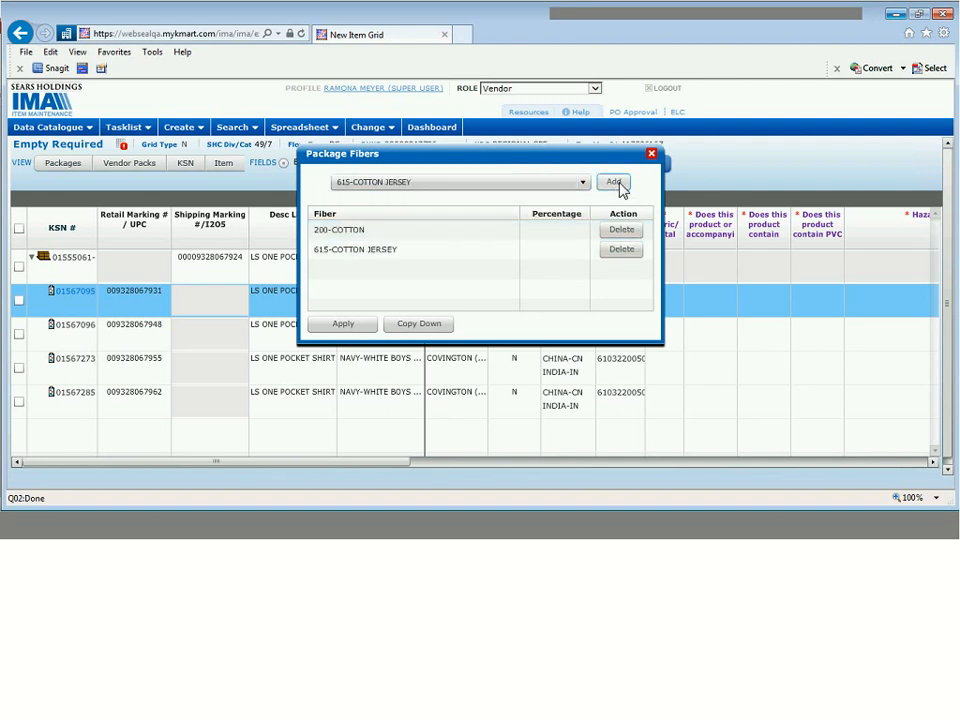
- Set the fiber percentages to 70% 200-COTTON and 30% 615-COTTON JERSEY
left_click(567, 230)
type("70")
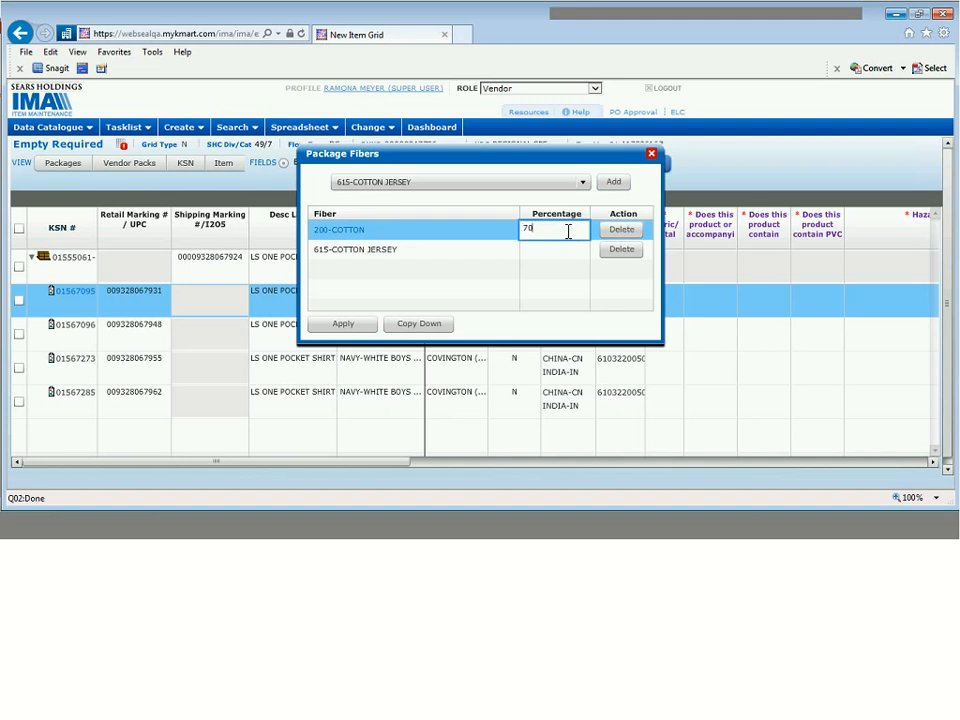
left_click(560, 249)
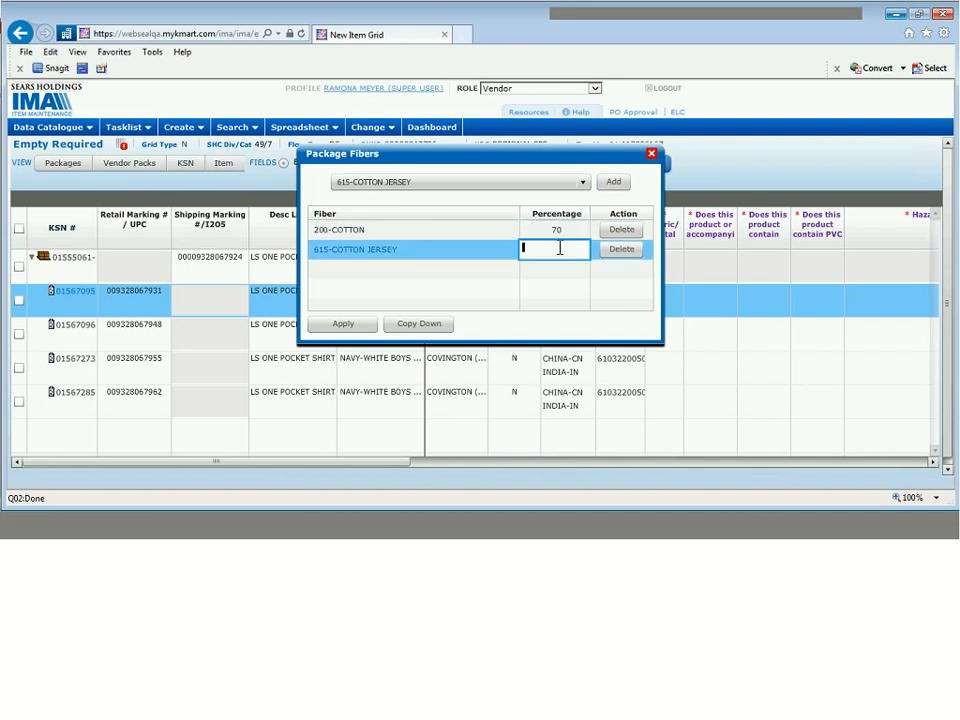
type("30")
key("Return")
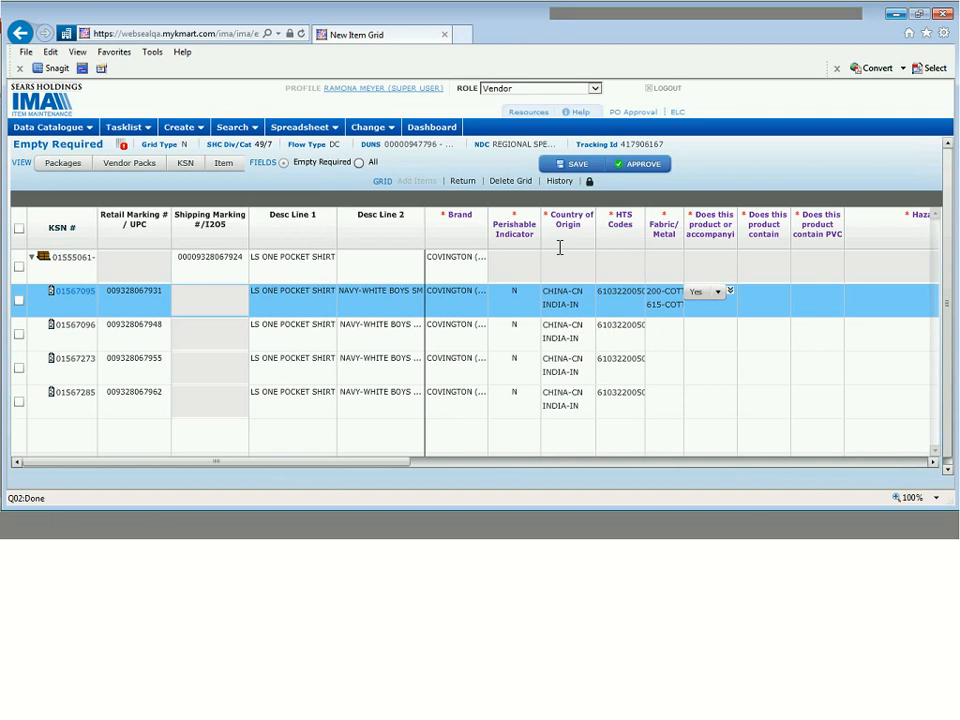
- Check the fiber percentages and copy the fiber mix down to all four rows
left_click(652, 298)
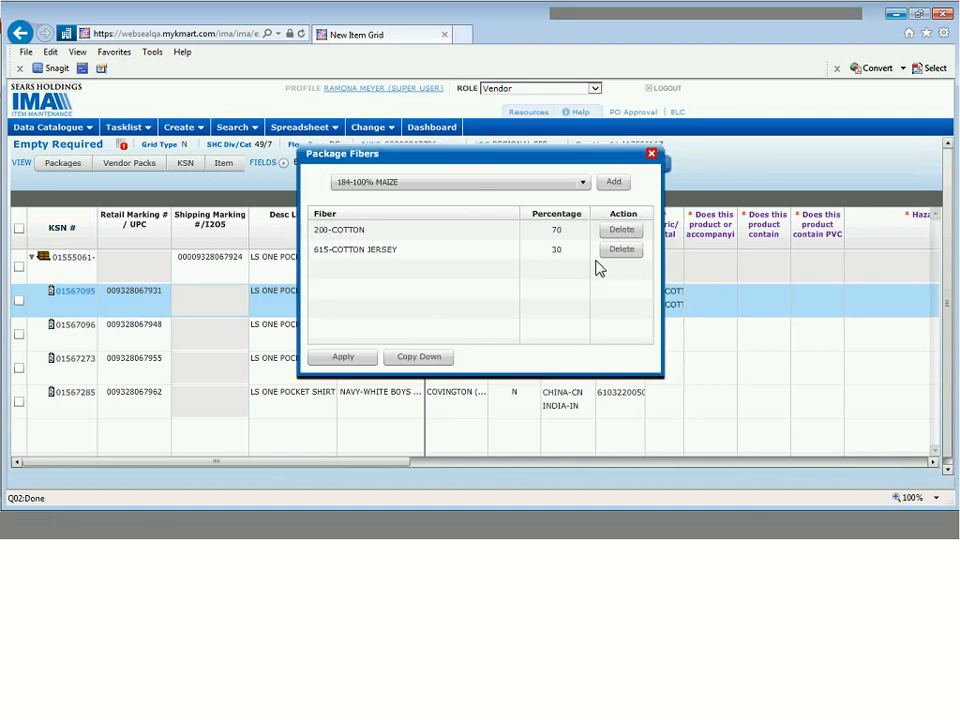
left_click(536, 249)
left_click(559, 234)
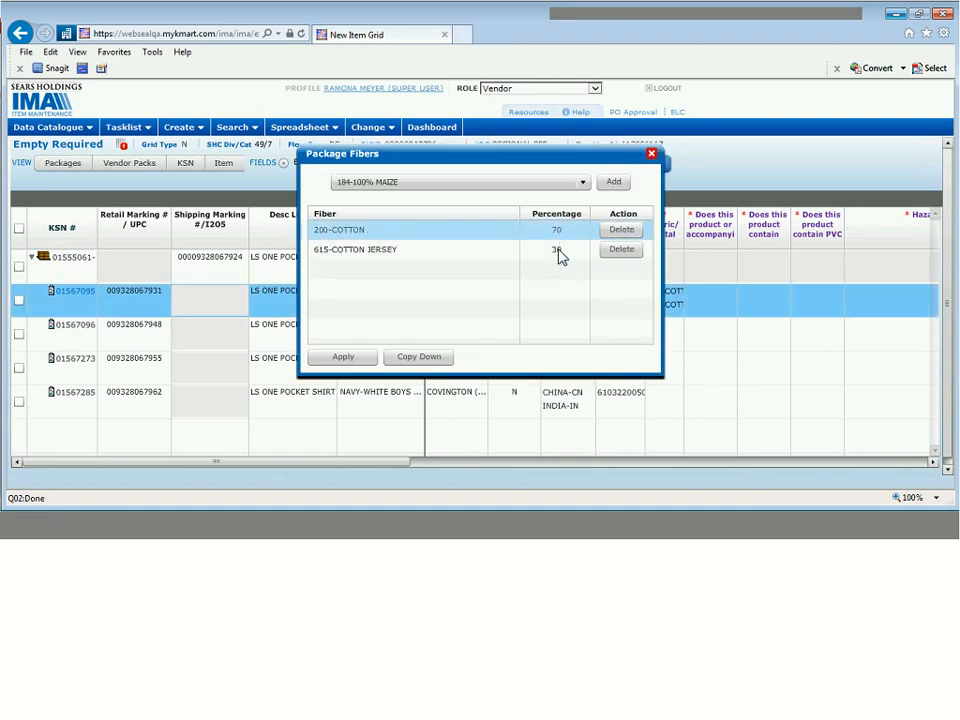
left_click(558, 249)
left_click(557, 235)
left_click(420, 357)
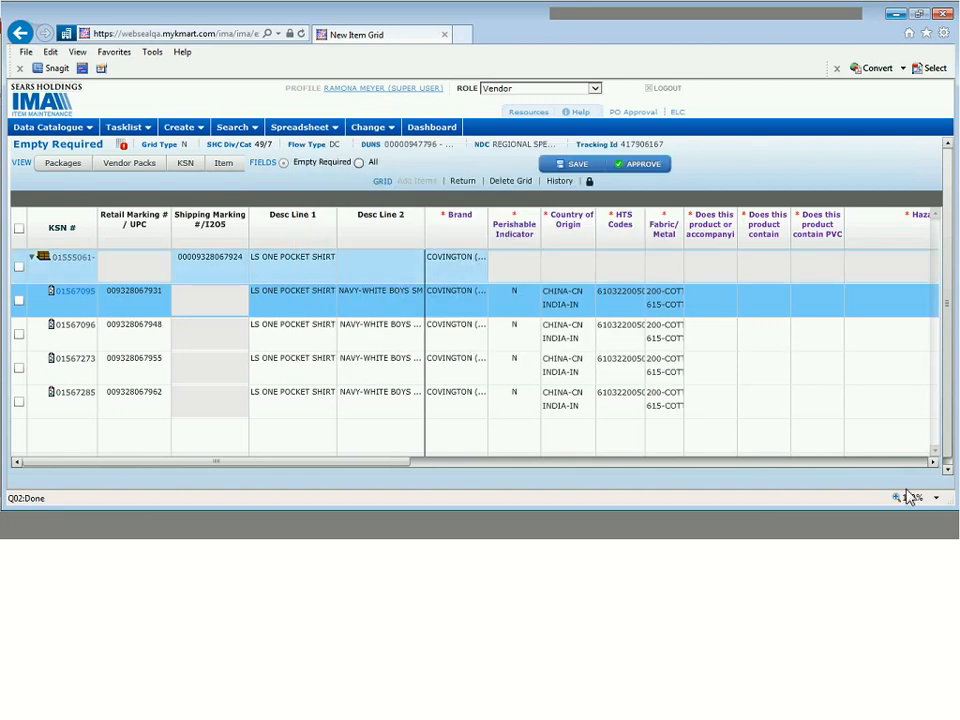
- Scroll right to the hazard question columns and read the accessory question's tooltip
left_click(932, 462)
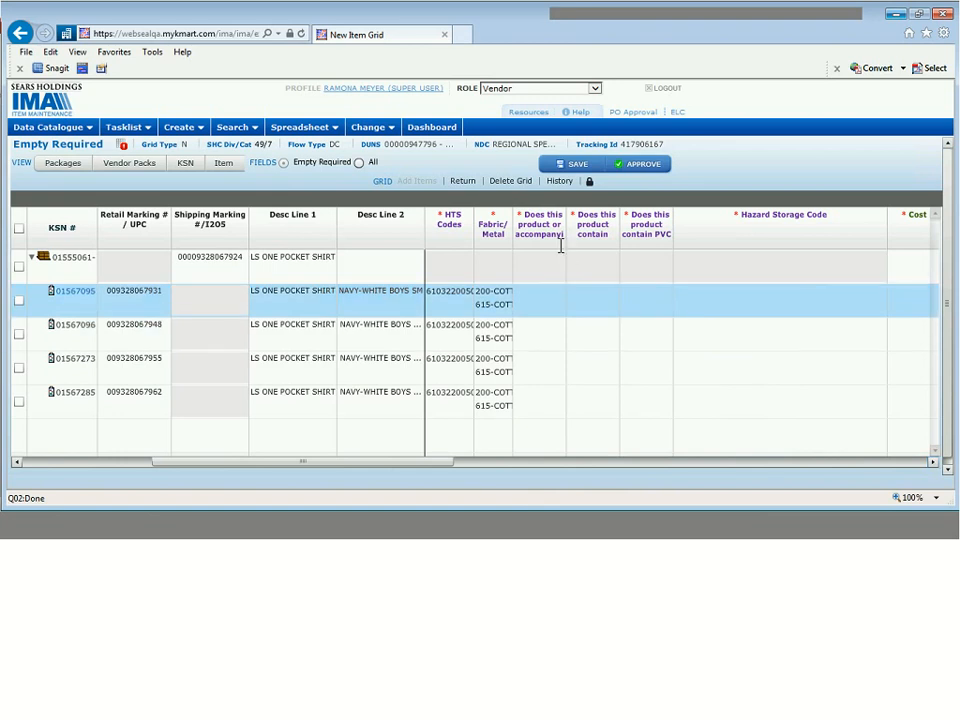
mouse_move(556, 240)
- Answer No to the accessory question and copy it down to all item rows
left_click(538, 292)
left_click(545, 292)
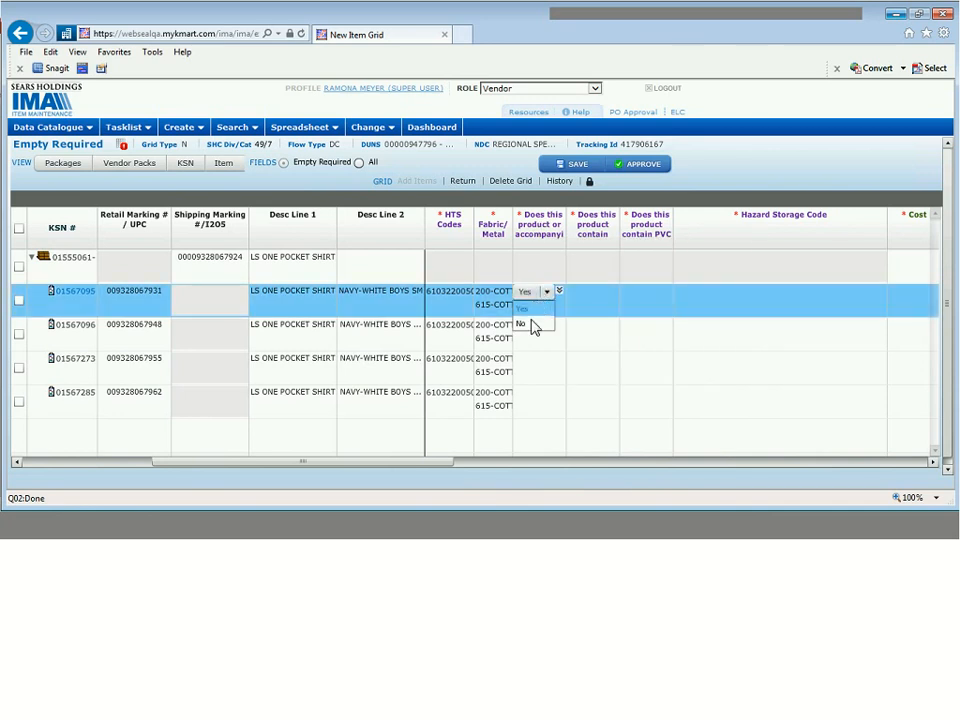
left_click(535, 325)
left_click(560, 292)
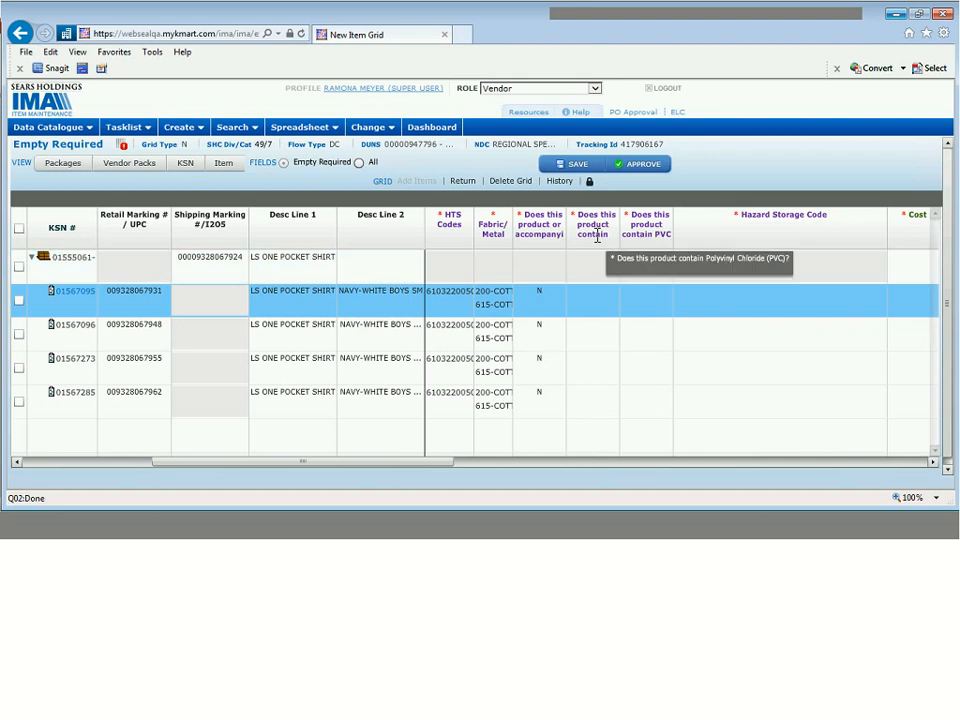
- Answer No to the product-contents and PVC-in-packaging questions
left_click(590, 313)
left_click(600, 291)
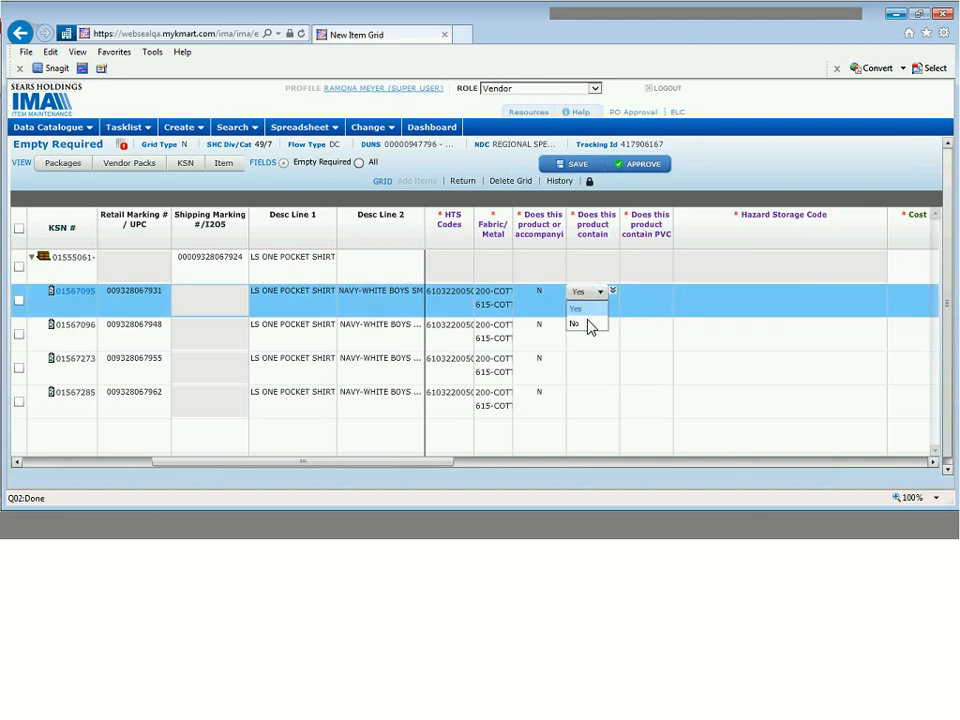
left_click(575, 320)
left_click(646, 300)
left_click(645, 296)
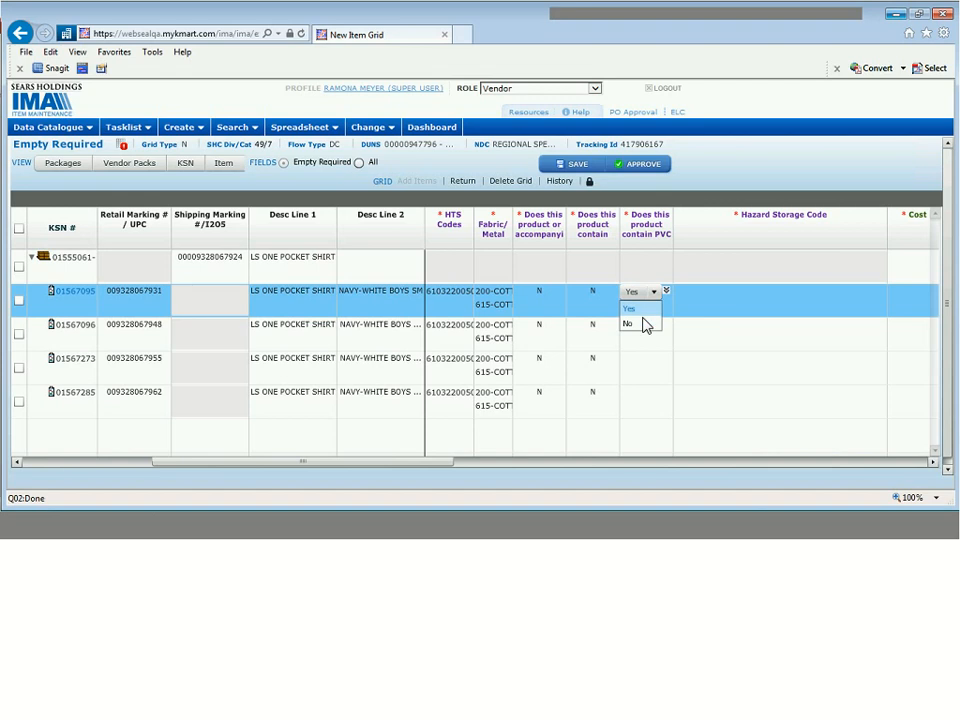
left_click(646, 324)
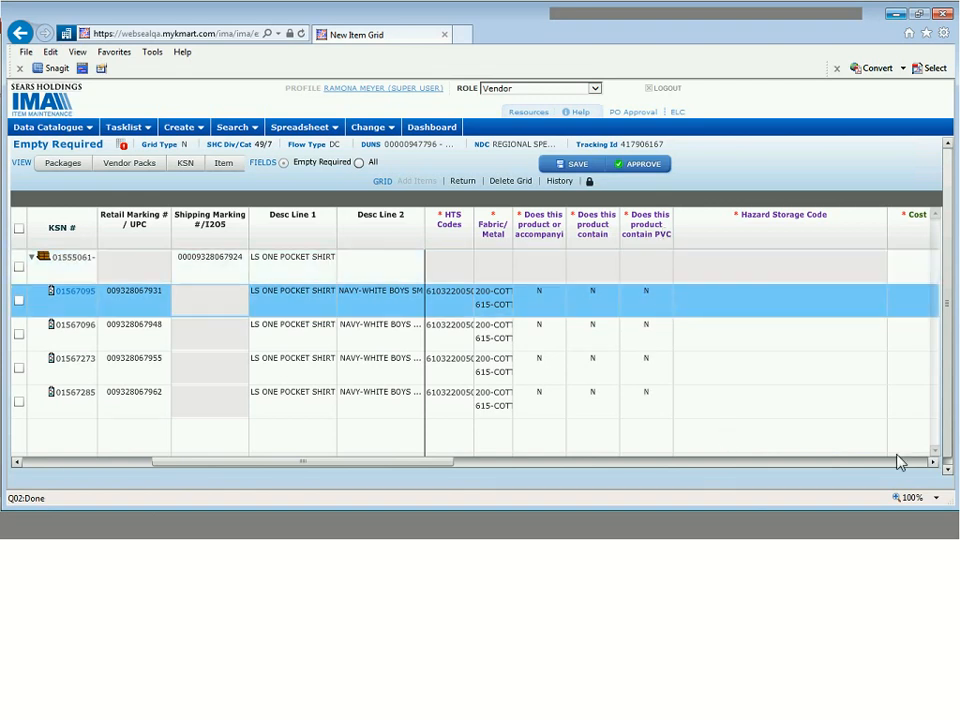
- Set Hazard Storage Code 0-Not Hazardous/No Storage Risk and copy it to all four rows
left_click(933, 463)
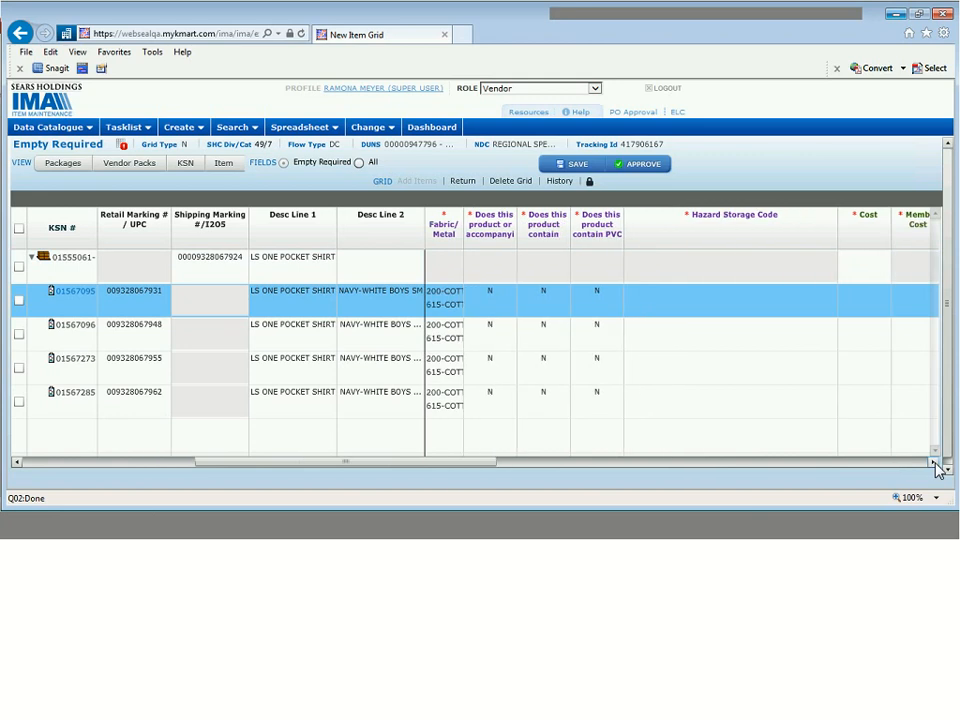
left_click(933, 463)
left_click(934, 464)
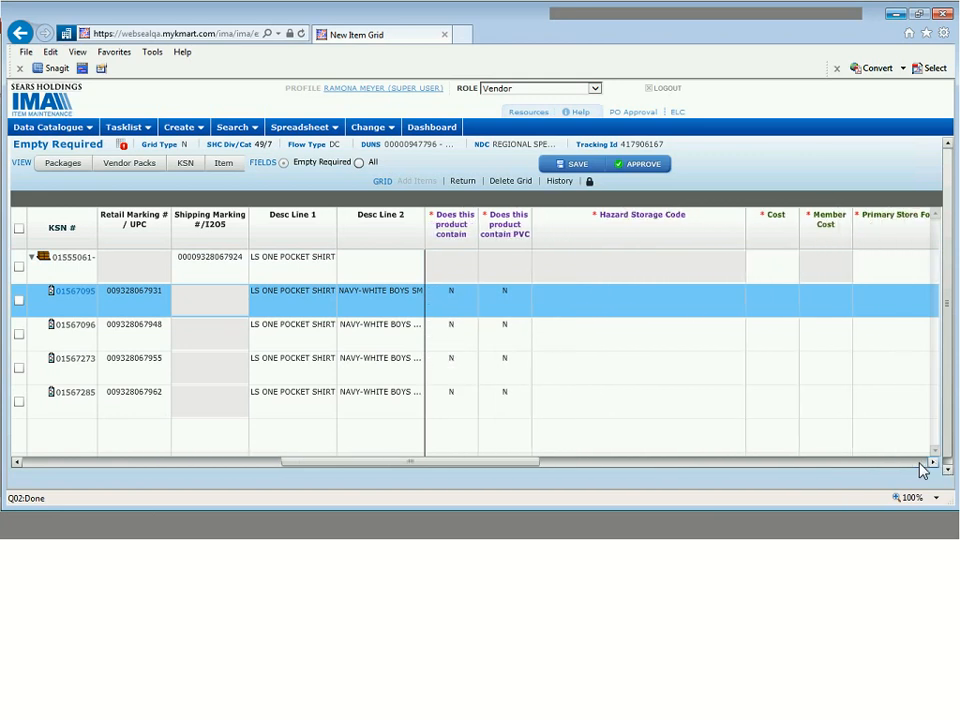
left_click(684, 300)
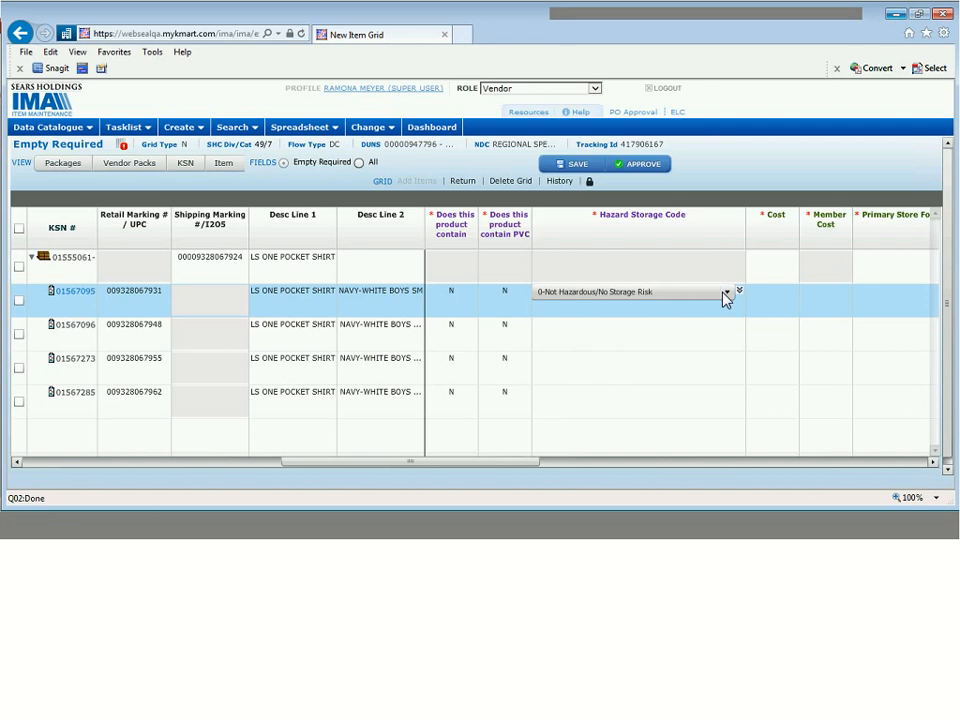
left_click(727, 292)
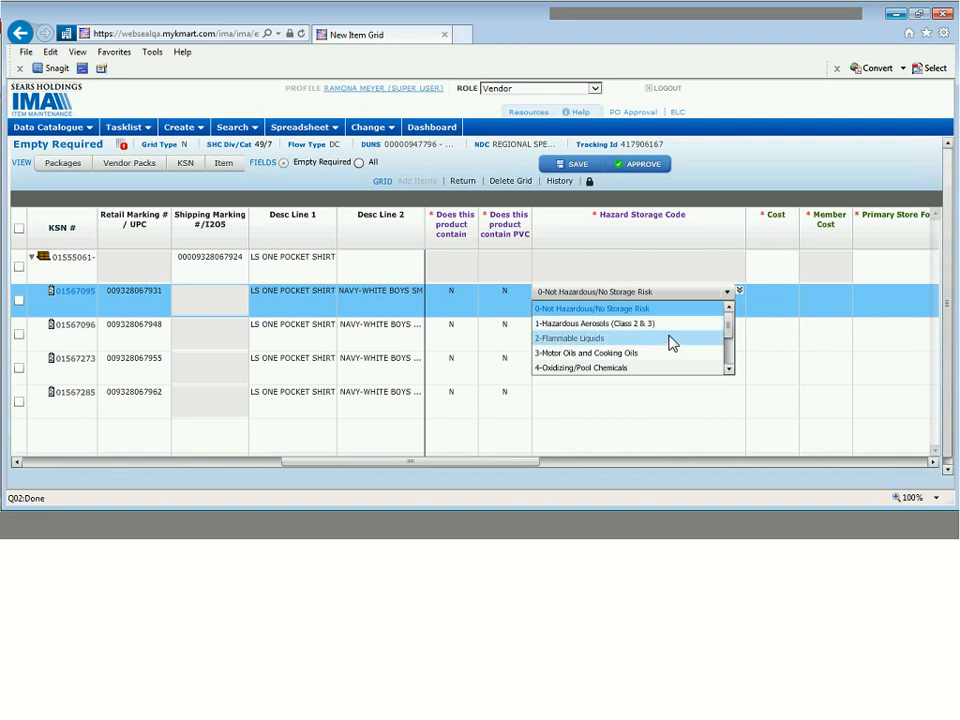
left_click(729, 369)
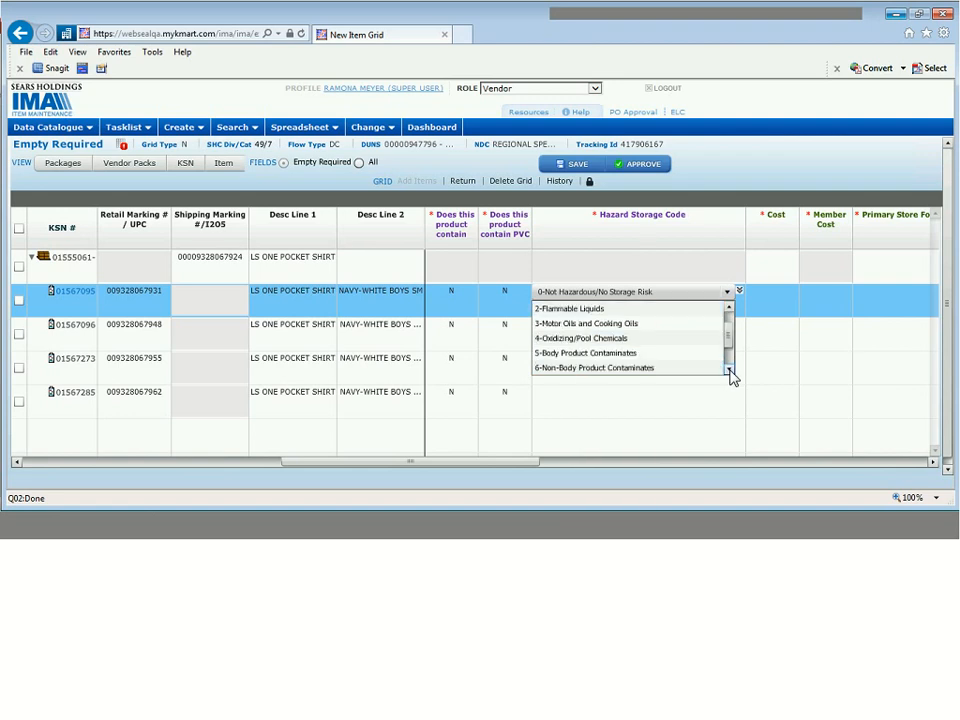
left_click(729, 369)
left_click(729, 369)
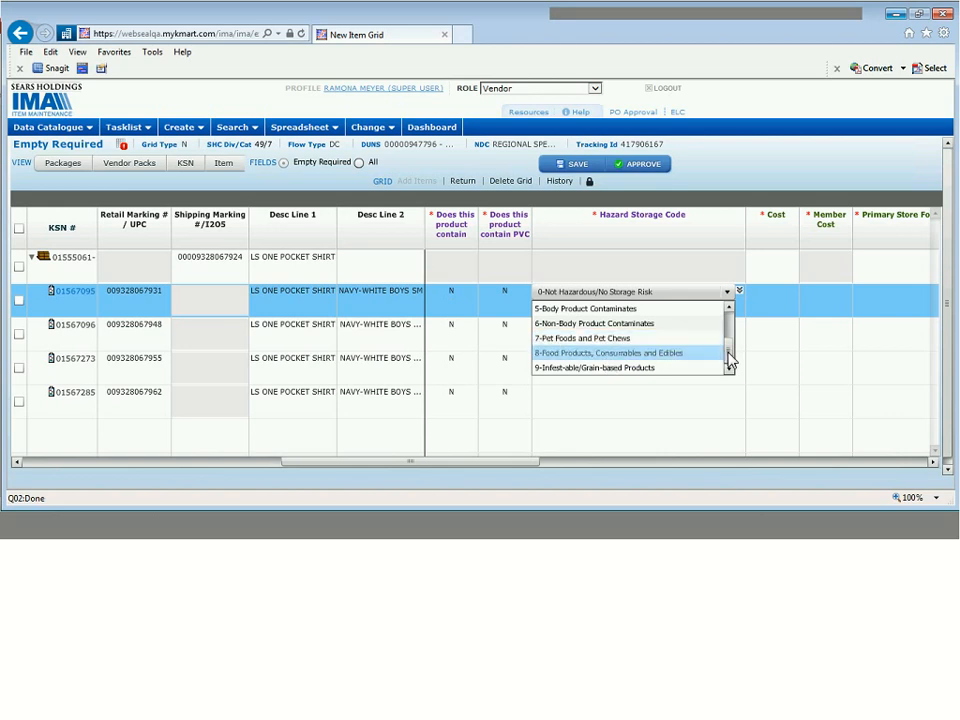
left_click_drag(728, 353, 740, 304)
left_click(678, 311)
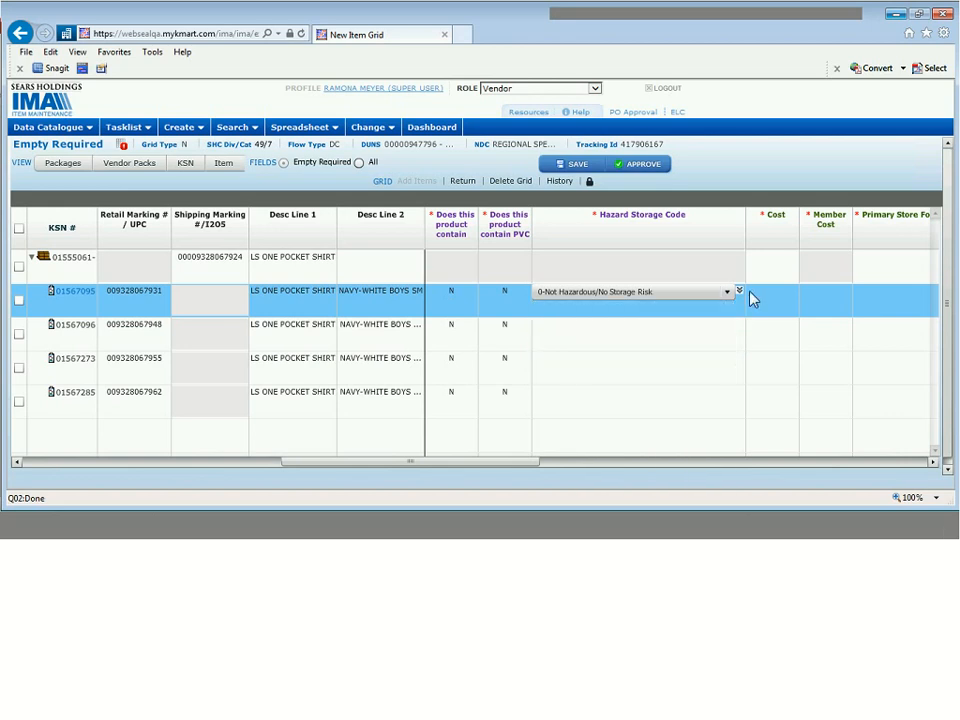
left_click(739, 290)
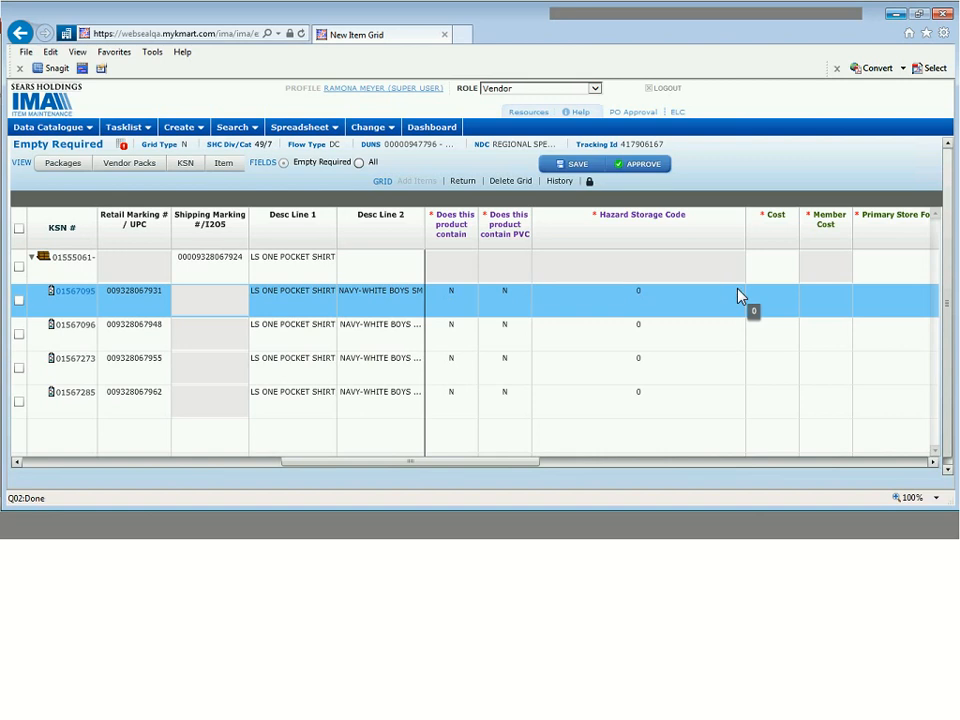
left_click(934, 462)
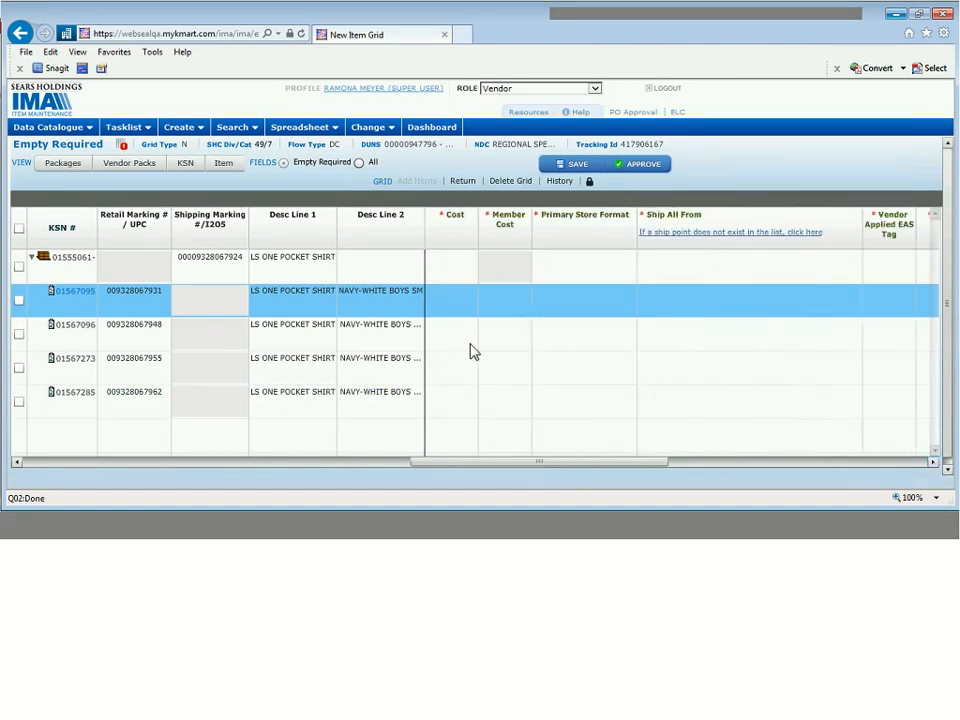
- Enter Cost 4.99 and Member Cost 4.99 for the shirt items
left_click(457, 306)
type("4")
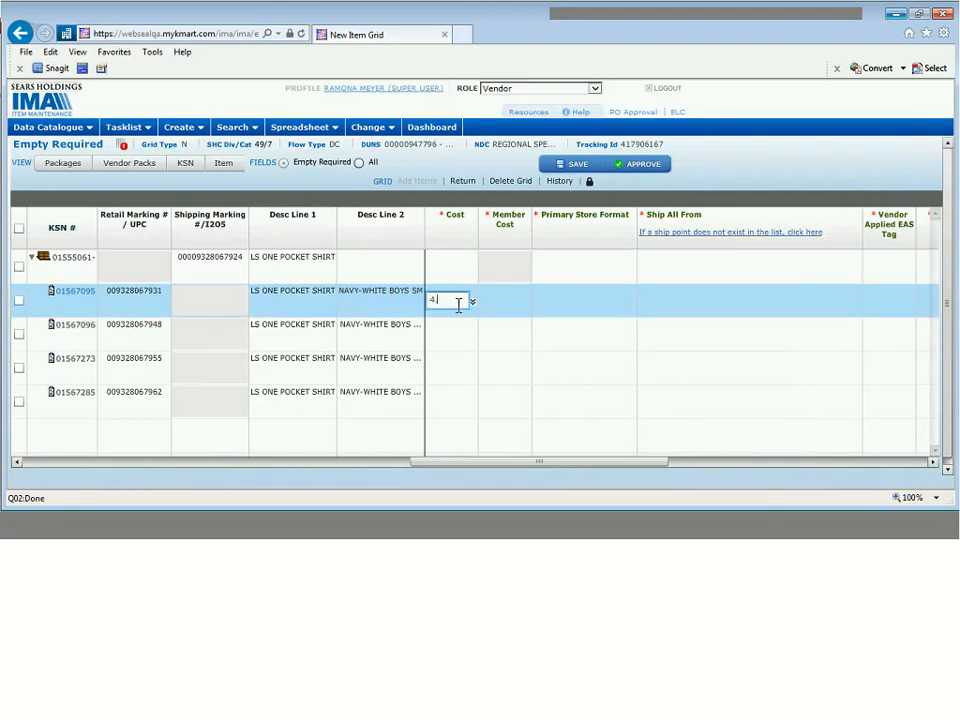
type(".99")
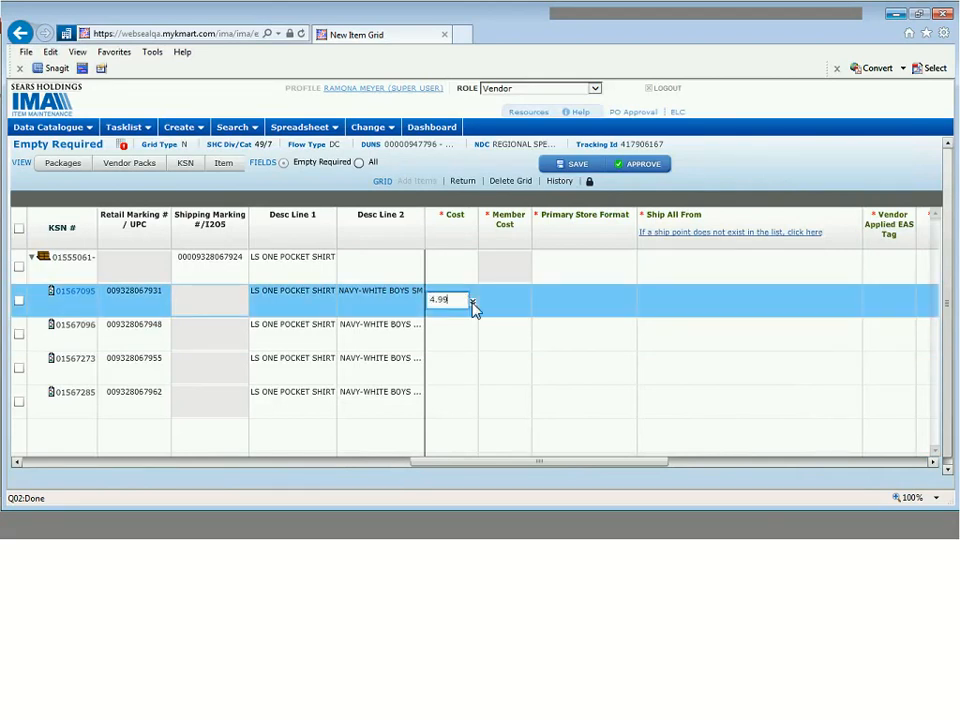
key("Return")
left_click(500, 302)
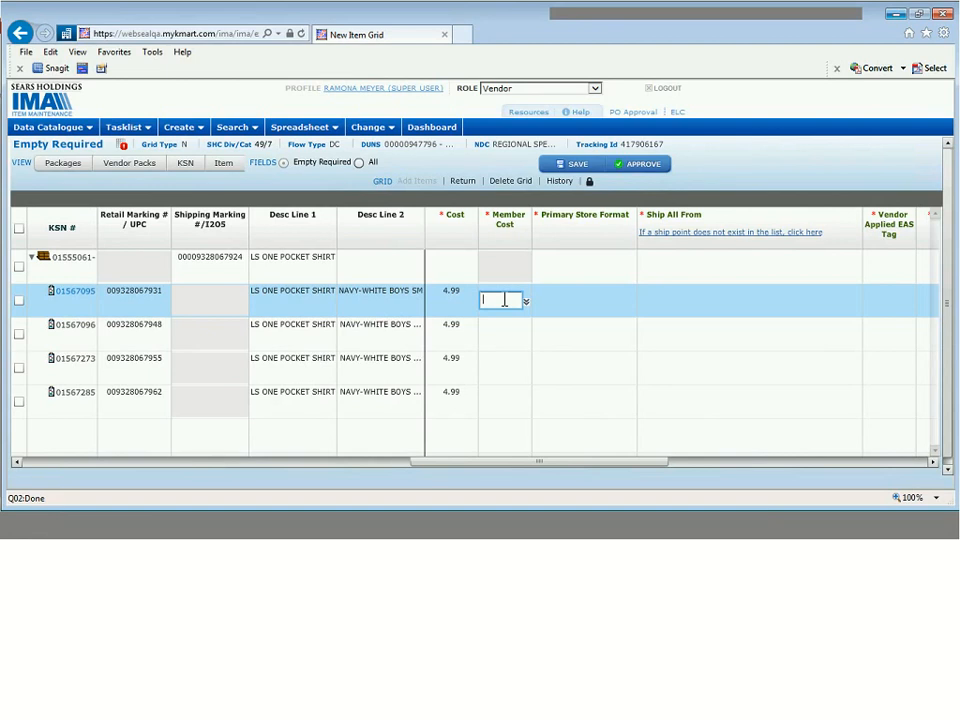
type("4.99")
key("Return")
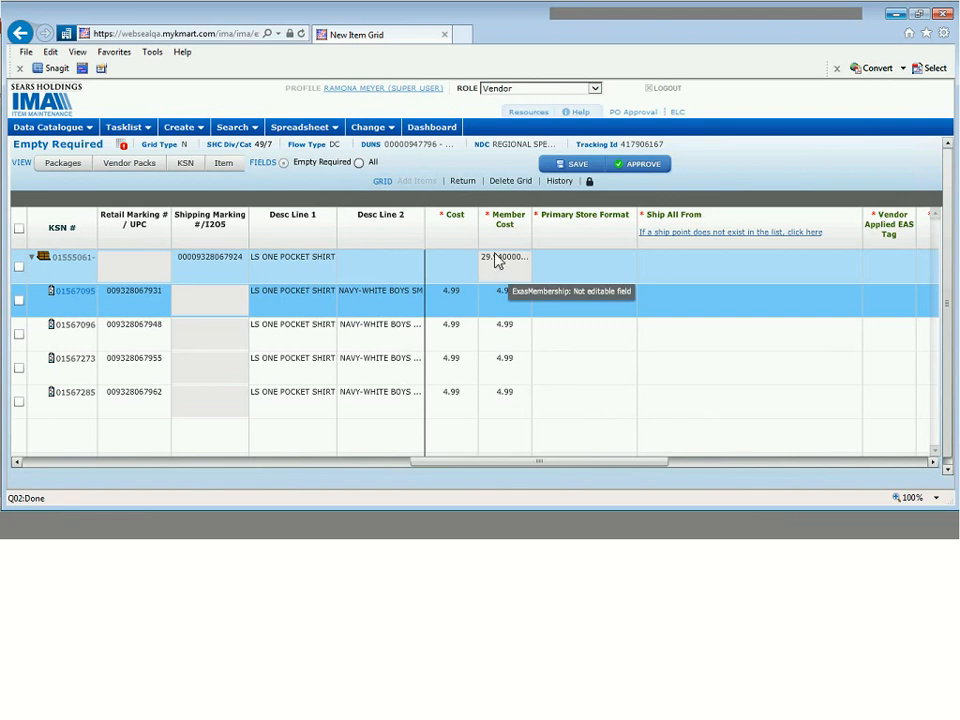
- Set the parent row's Cost to 29.94
left_click(452, 262)
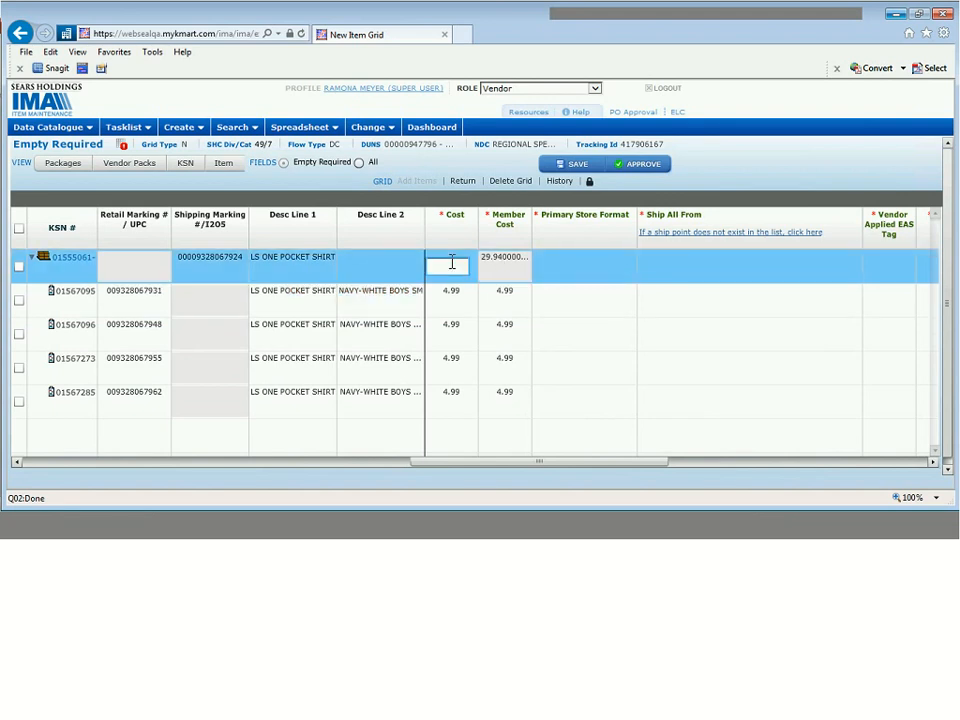
type("29.94")
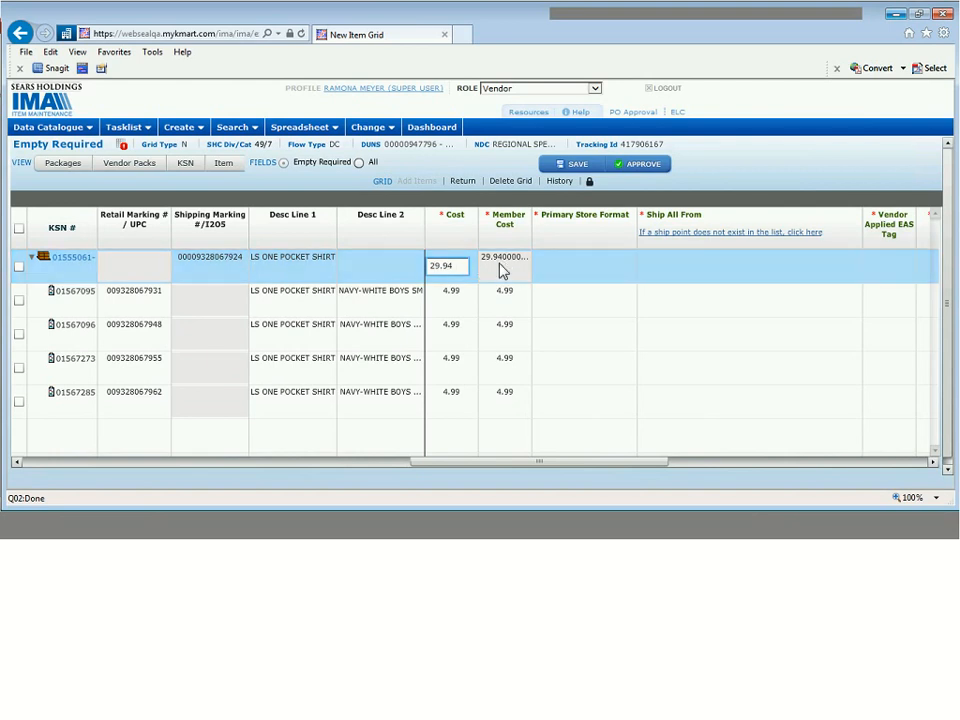
key("Return")
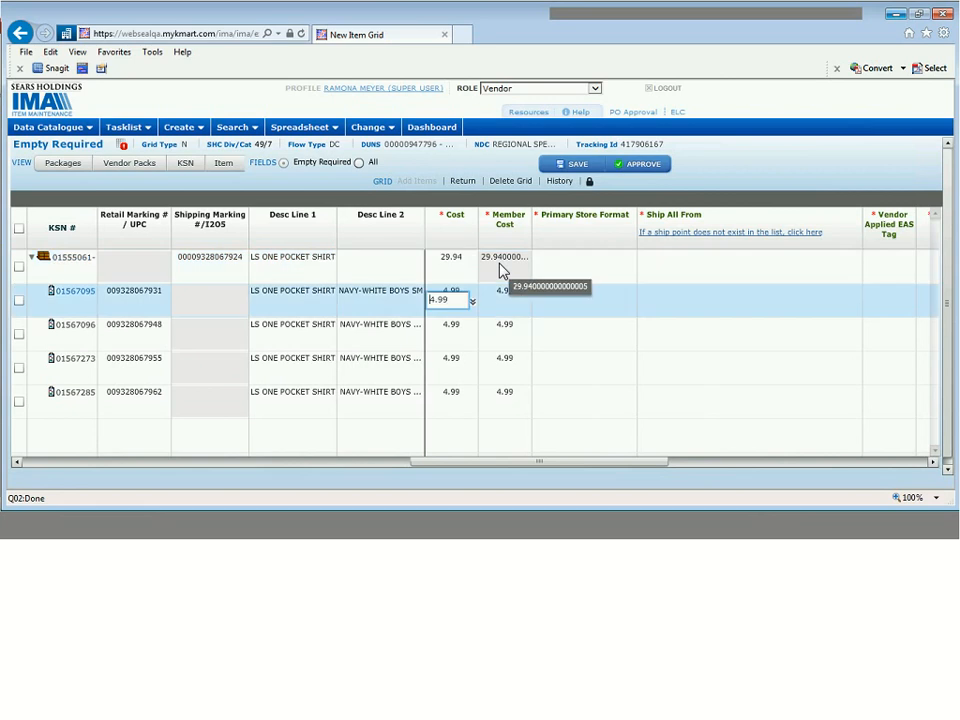
left_click(564, 277)
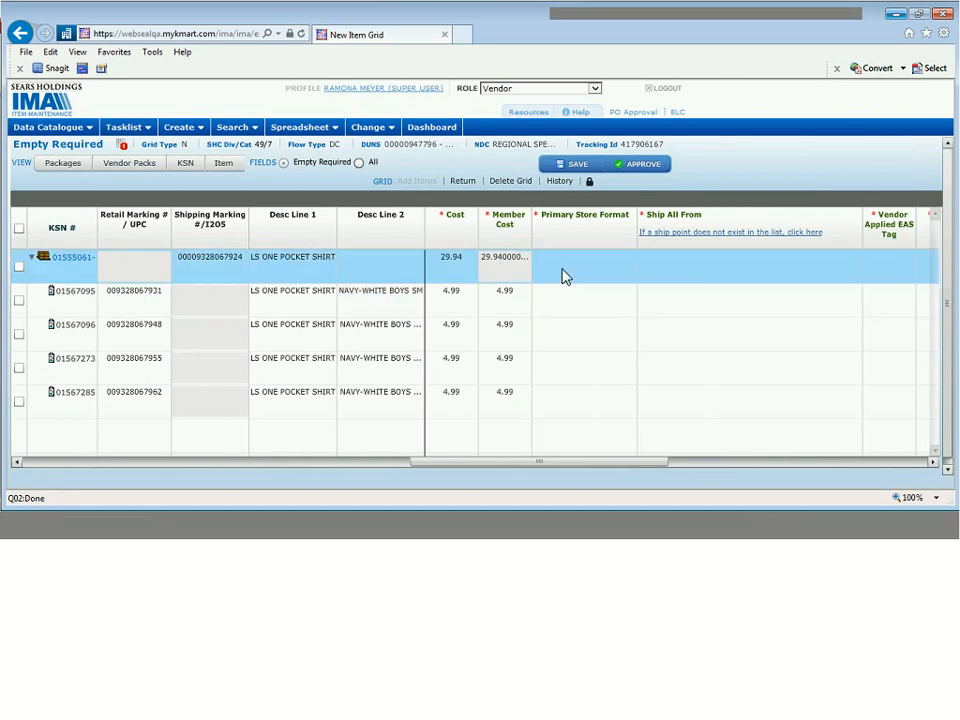
left_click(564, 277)
left_click(580, 272)
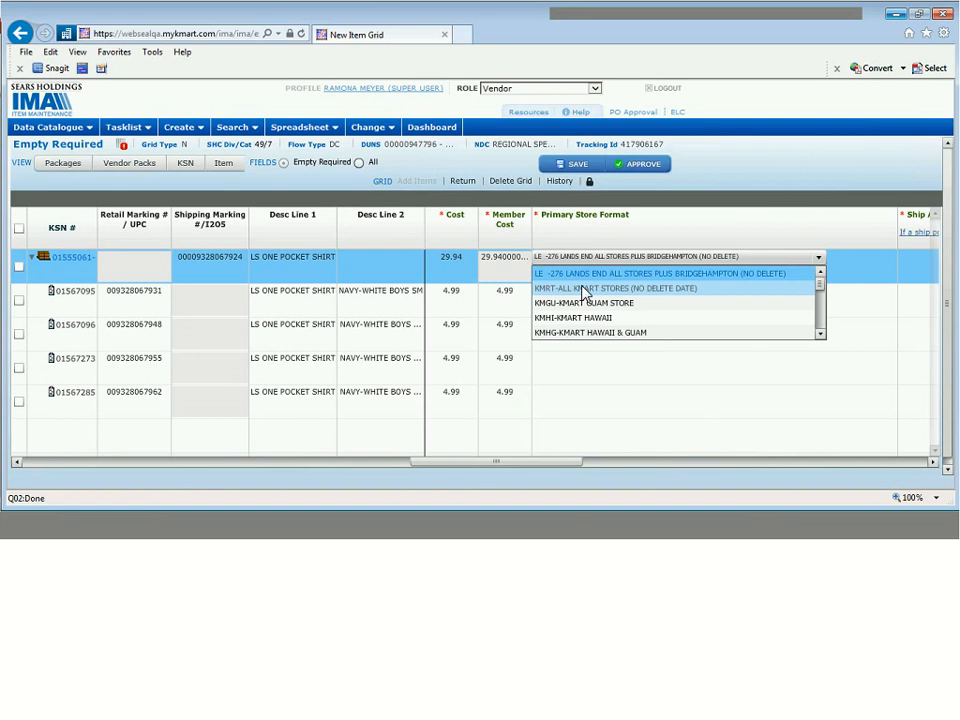
- Set Primary Store Format KMRT-ALL KMART STORES (NO DELETE DATE) on the parent and all items
left_click(585, 288)
left_click(577, 299)
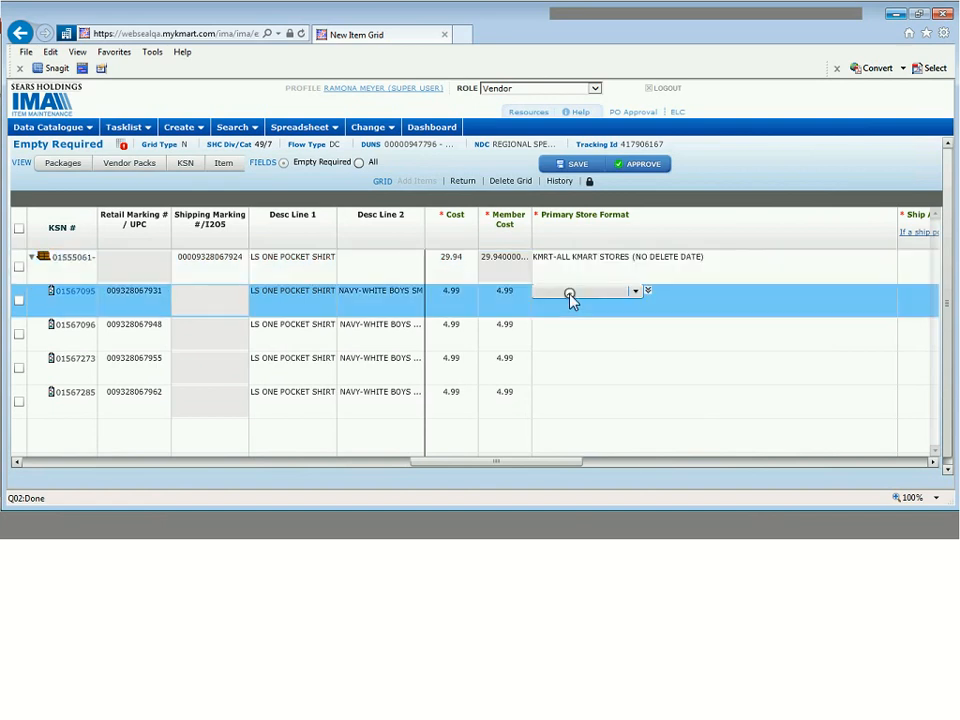
left_click(573, 300)
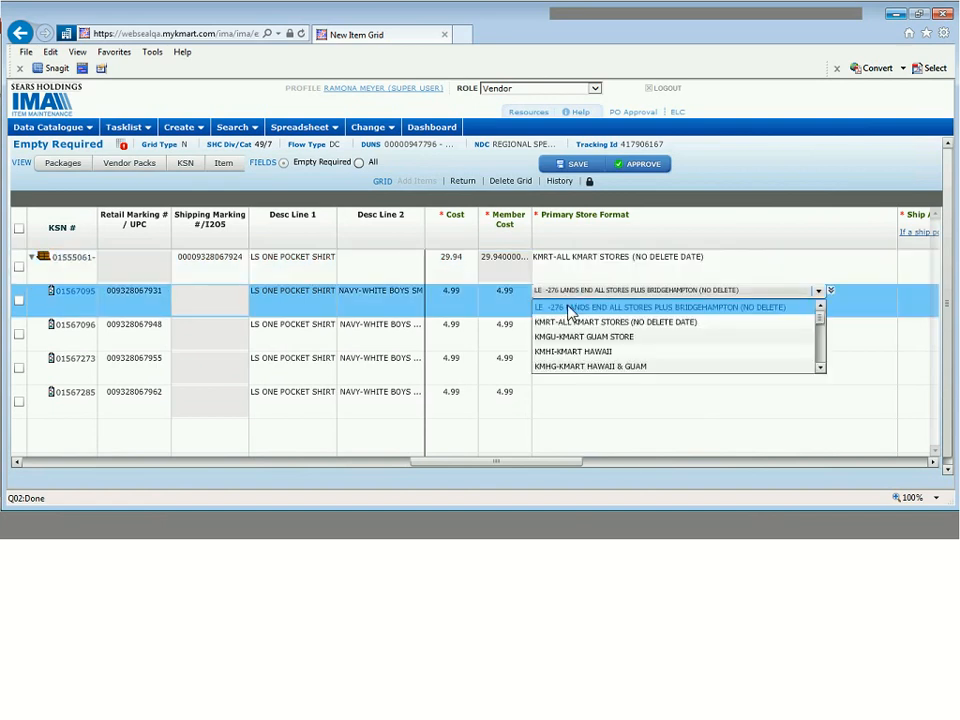
left_click(570, 329)
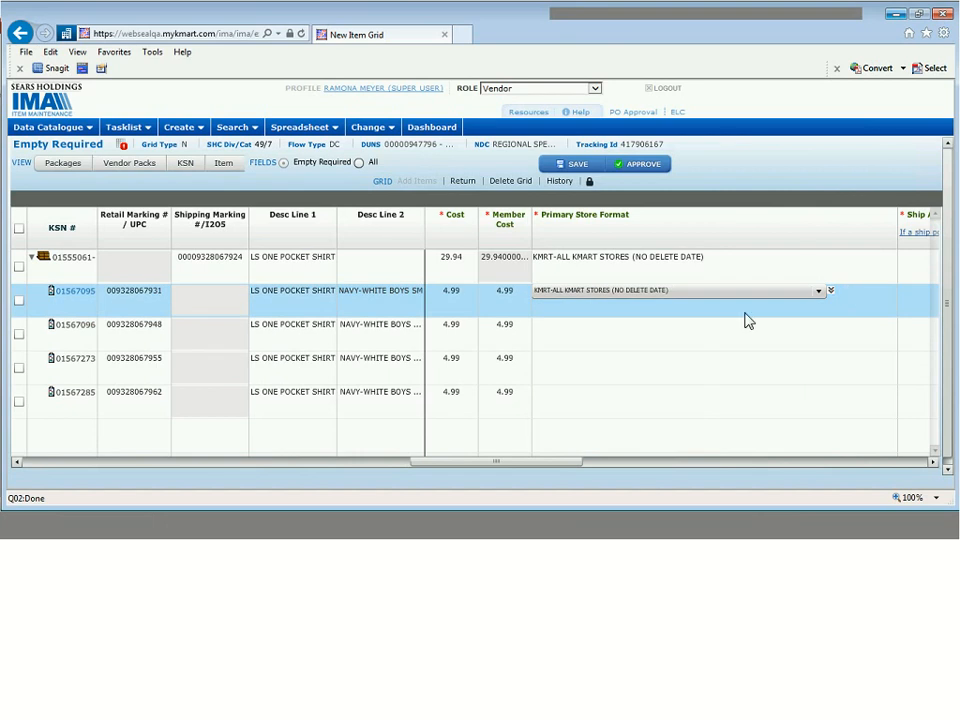
left_click(832, 292)
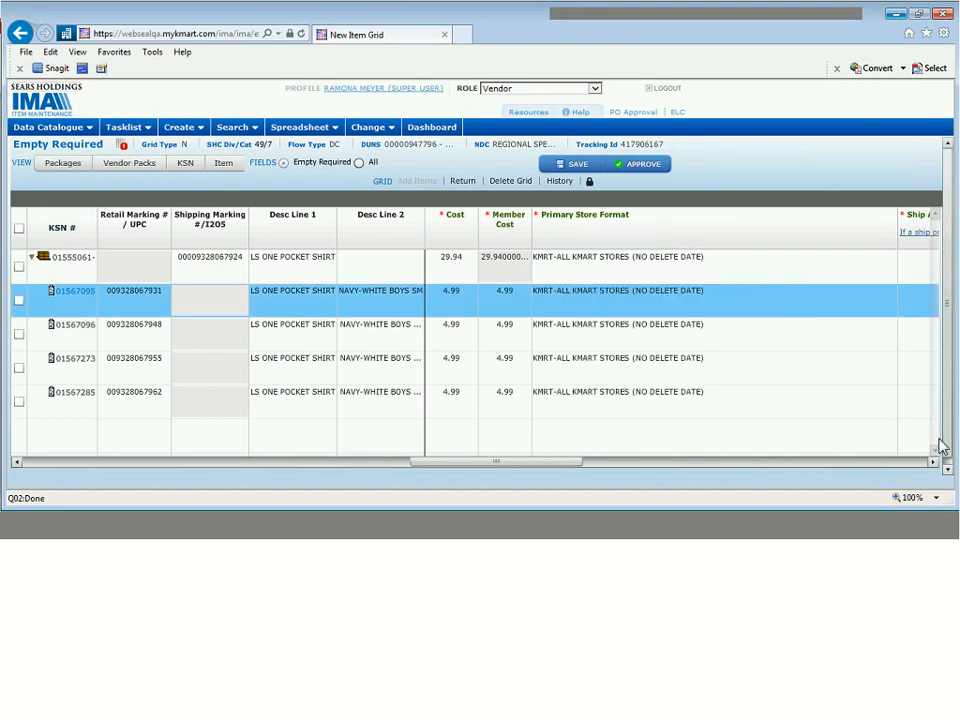
left_click(932, 462)
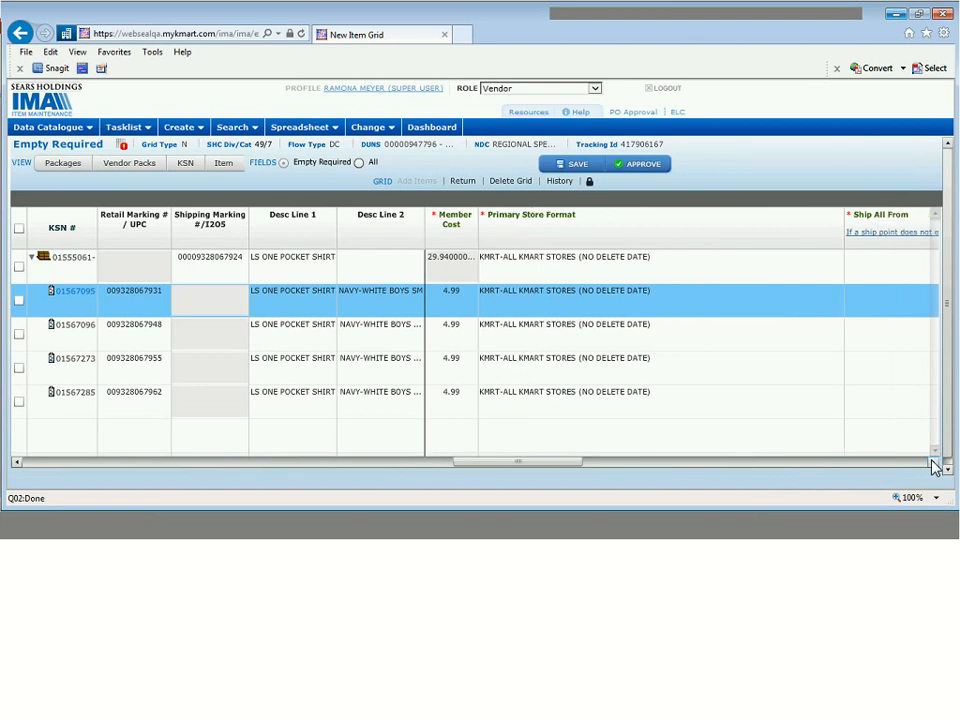
left_click(932, 462)
left_click(932, 462)
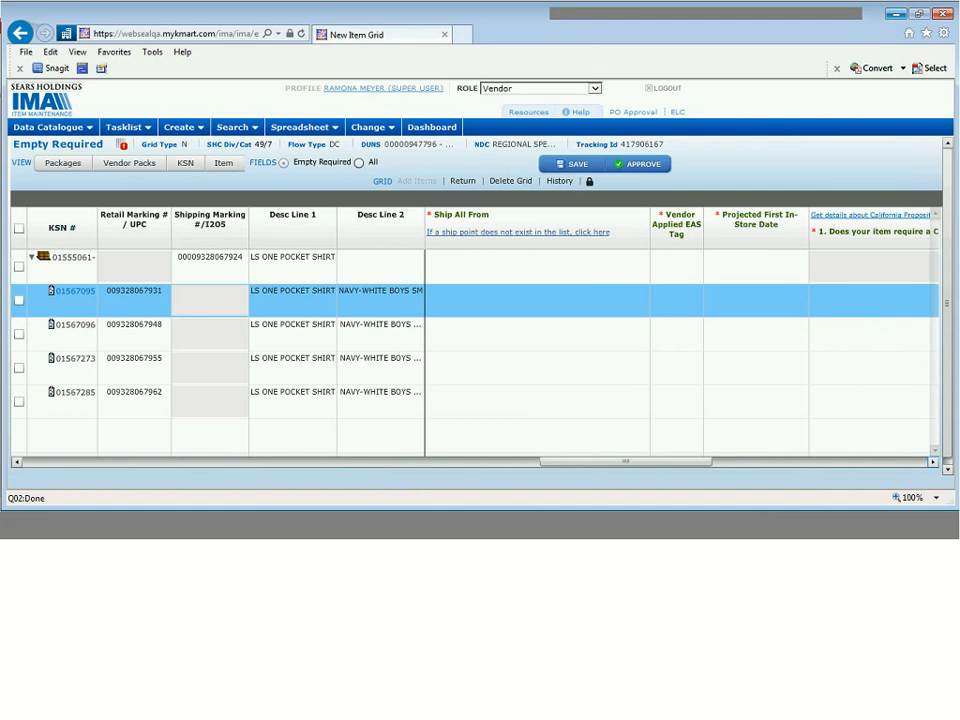
- Choose ship point 36540 Dayton, NJ as Ship All From for the parent and first item
left_click(540, 273)
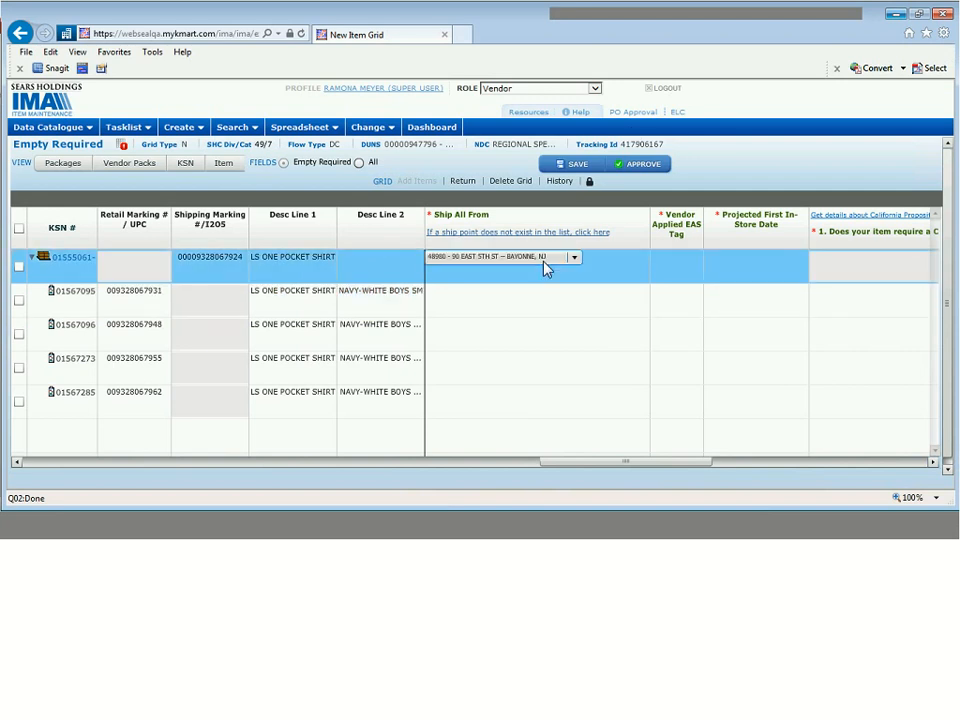
left_click(545, 262)
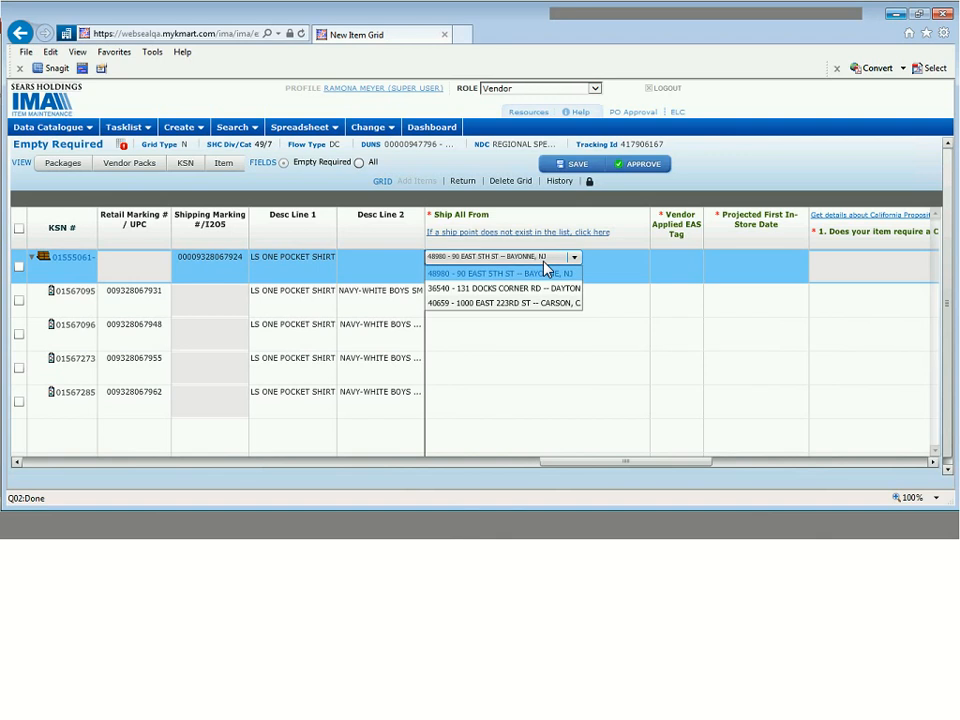
left_click(533, 290)
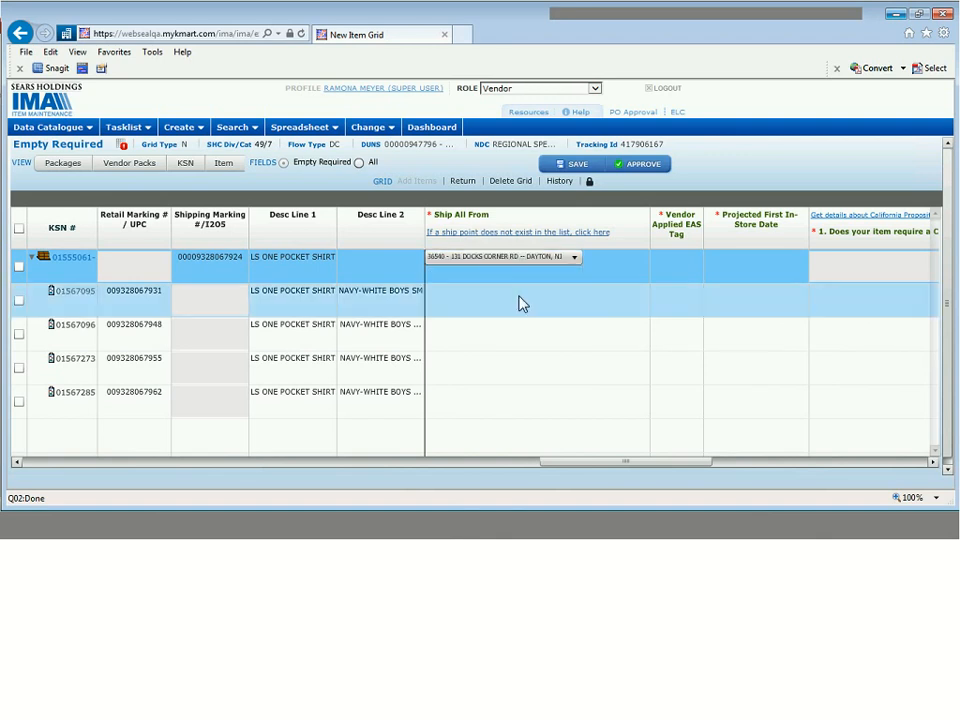
left_click(521, 304)
left_click(518, 291)
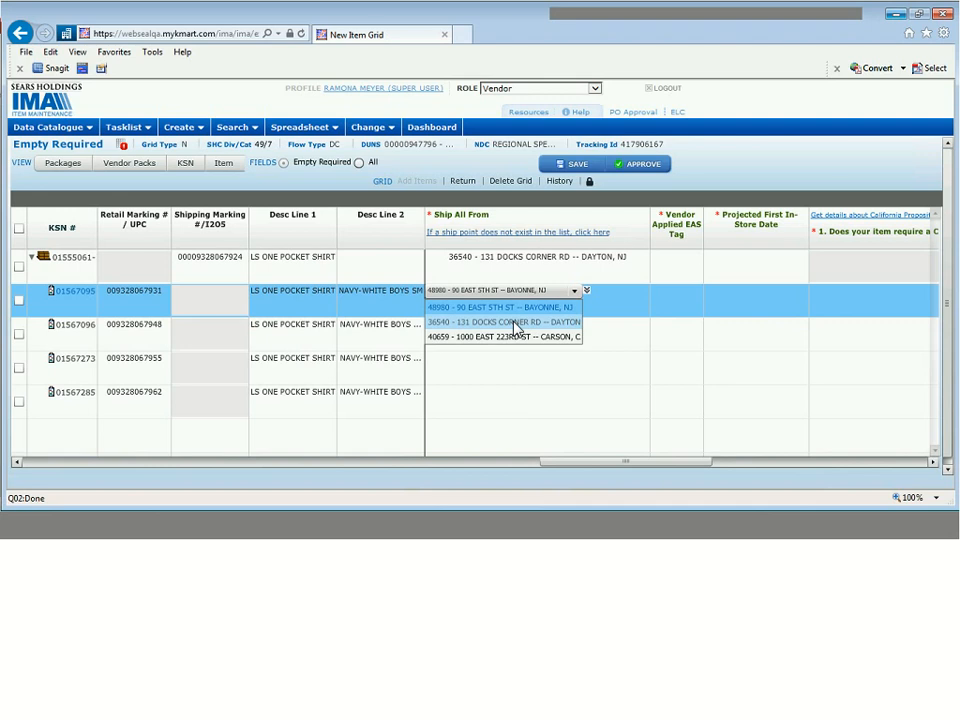
left_click(515, 328)
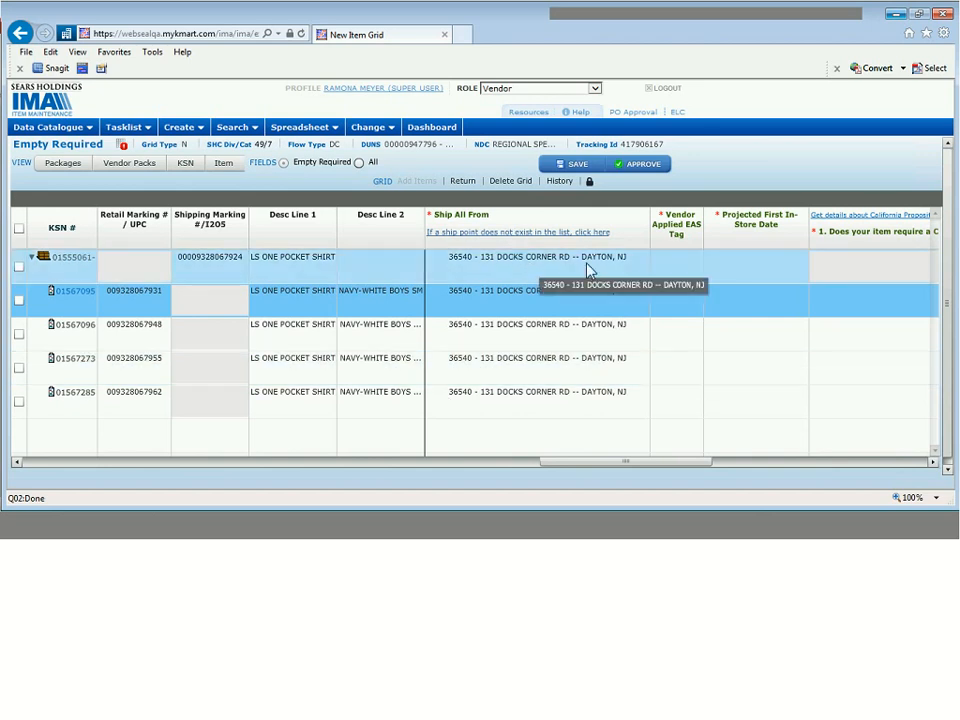
- Choose No for Vendor Applied EAS Tag on the parent and first item, then fill N down all rows
left_click(932, 463)
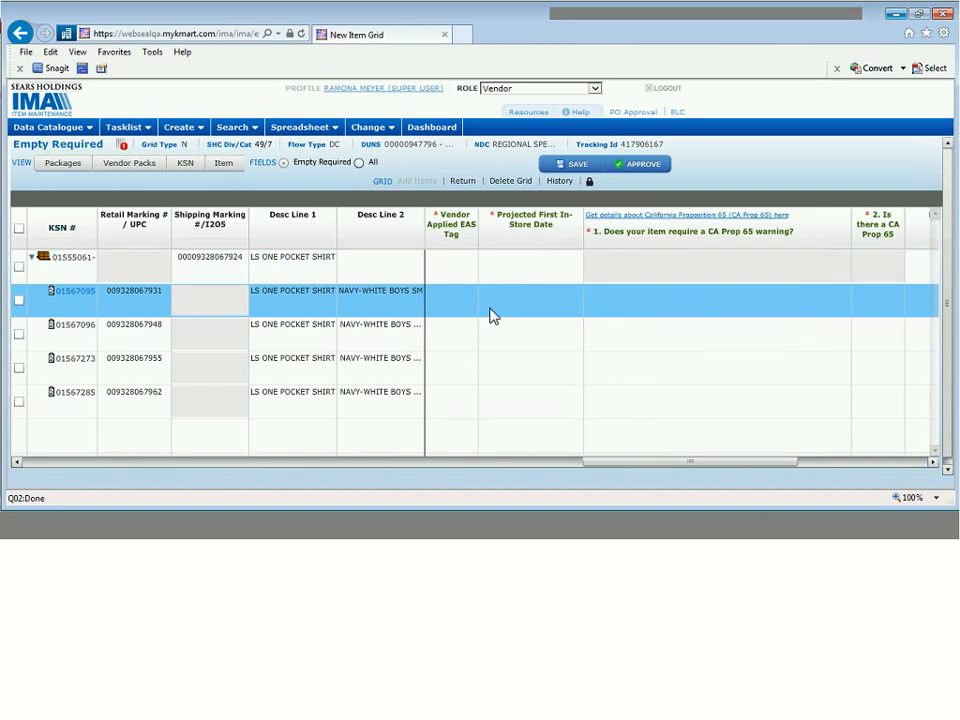
left_click(451, 262)
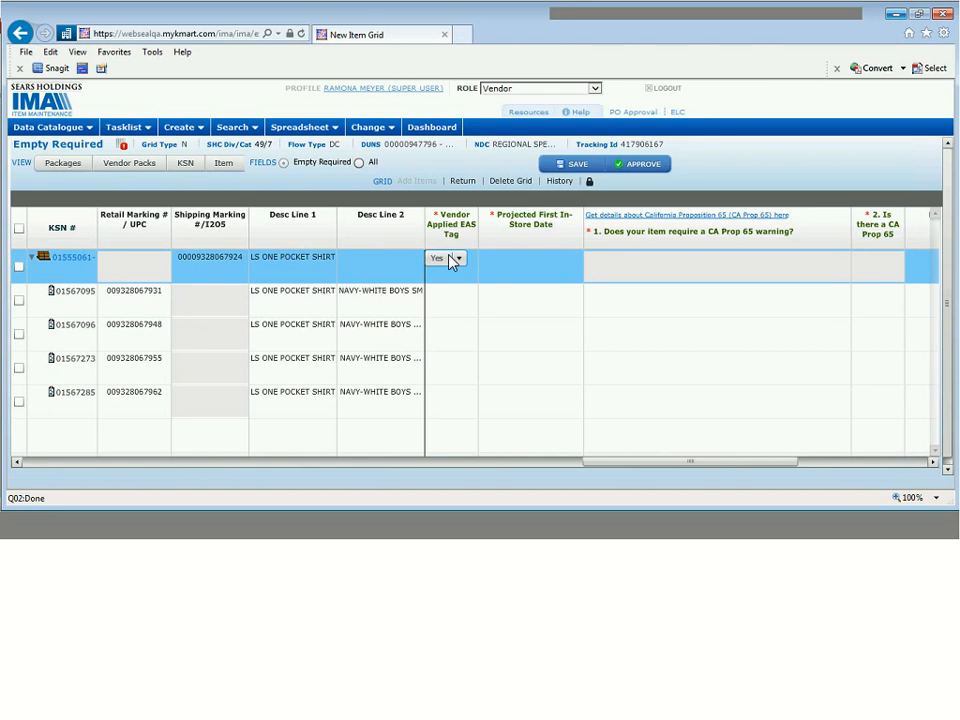
left_click(452, 260)
left_click(452, 294)
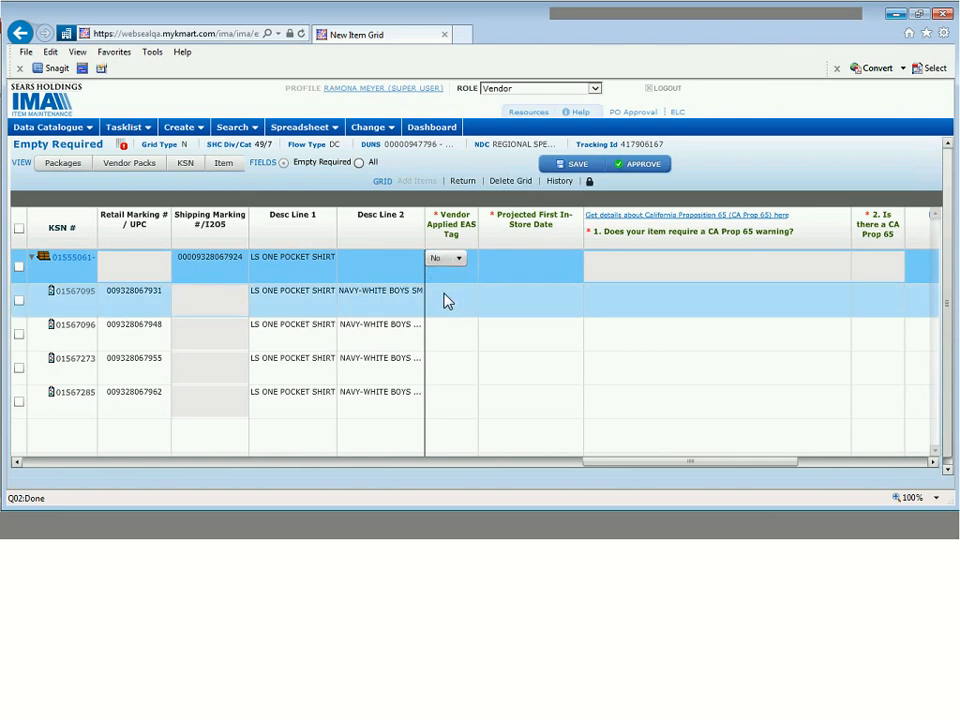
left_click(445, 298)
left_click(446, 300)
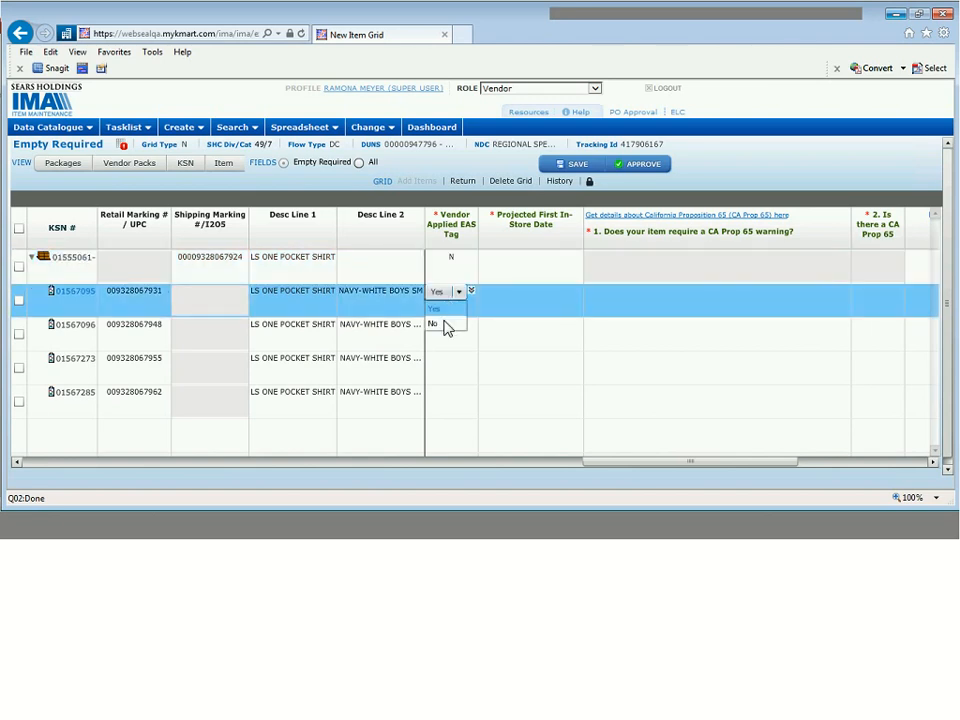
left_click(446, 326)
left_click(470, 292)
- Pick 02/28/2017 as the in-store date for the parent and first item, then fill it down
left_click(518, 270)
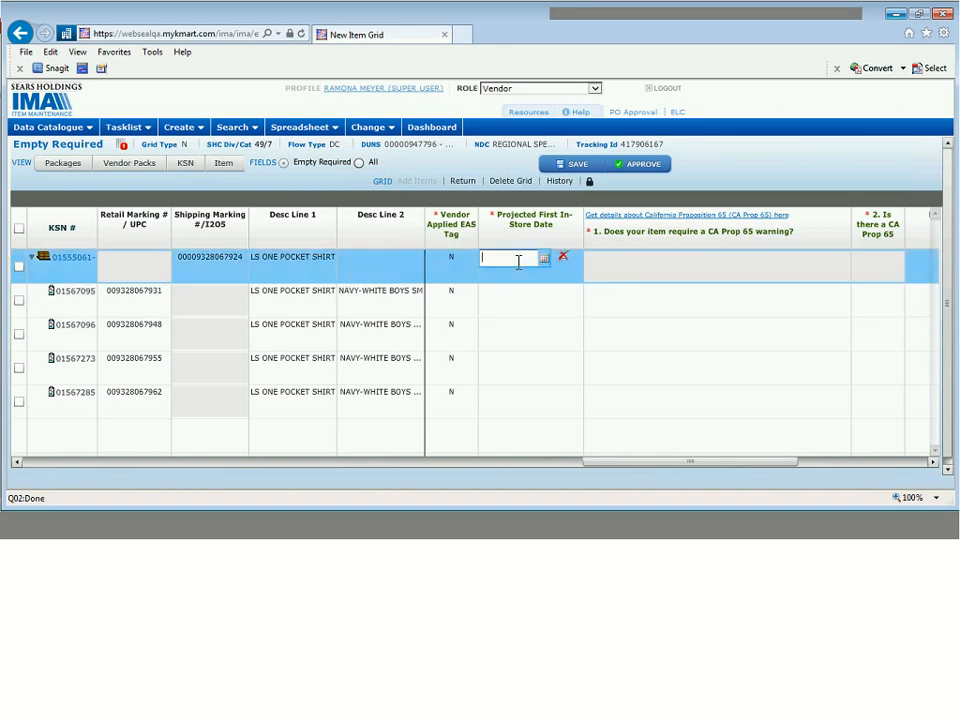
left_click(546, 258)
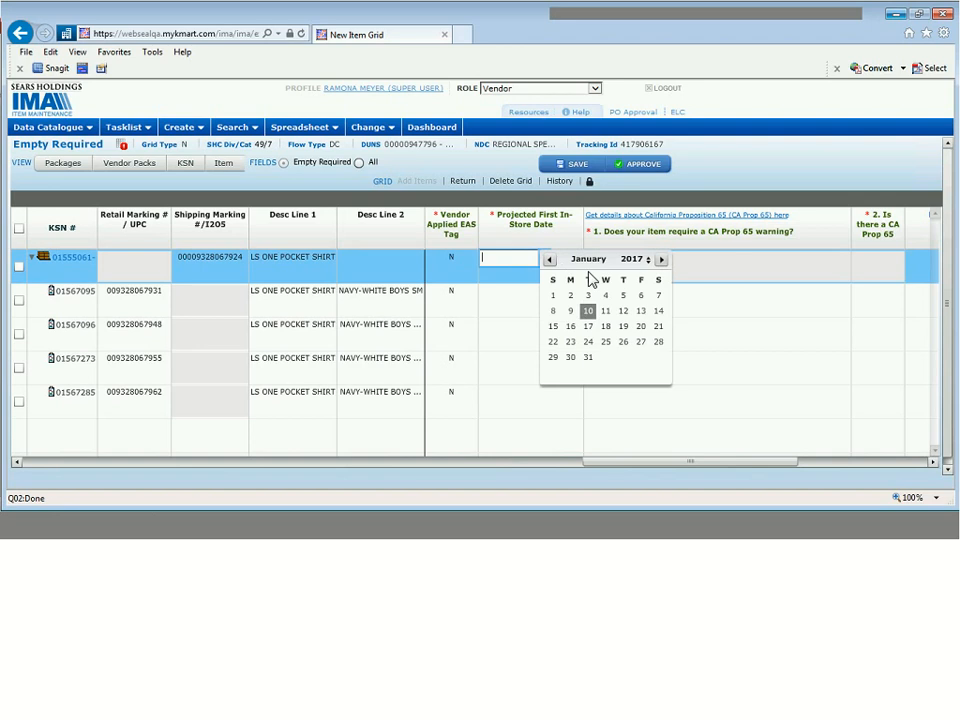
left_click(660, 260)
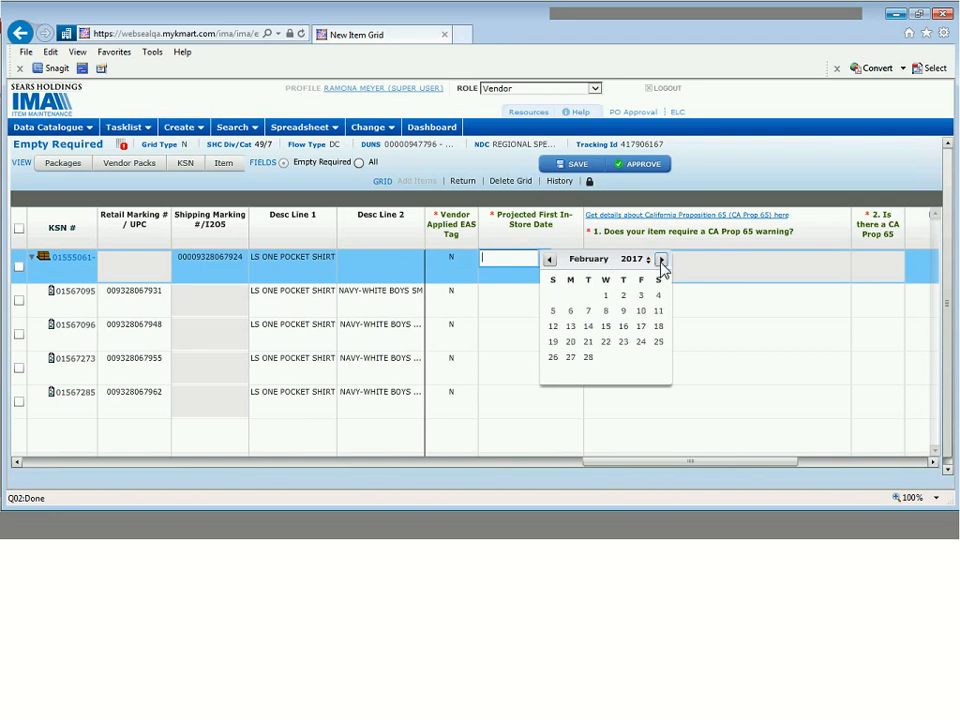
left_click(588, 360)
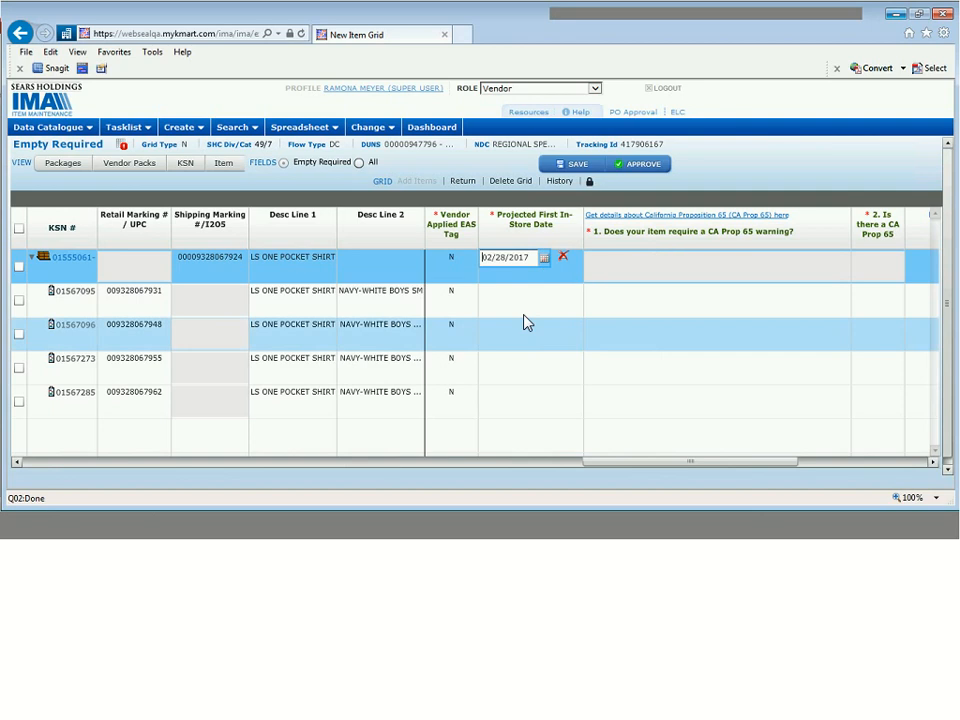
left_click(521, 305)
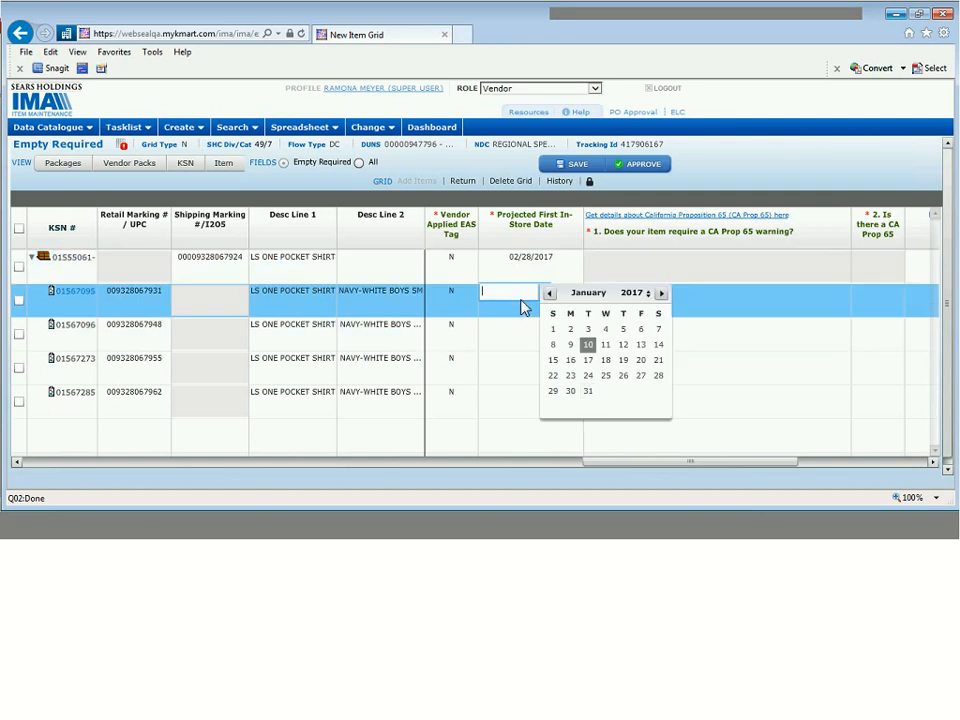
left_click(661, 295)
left_click(590, 393)
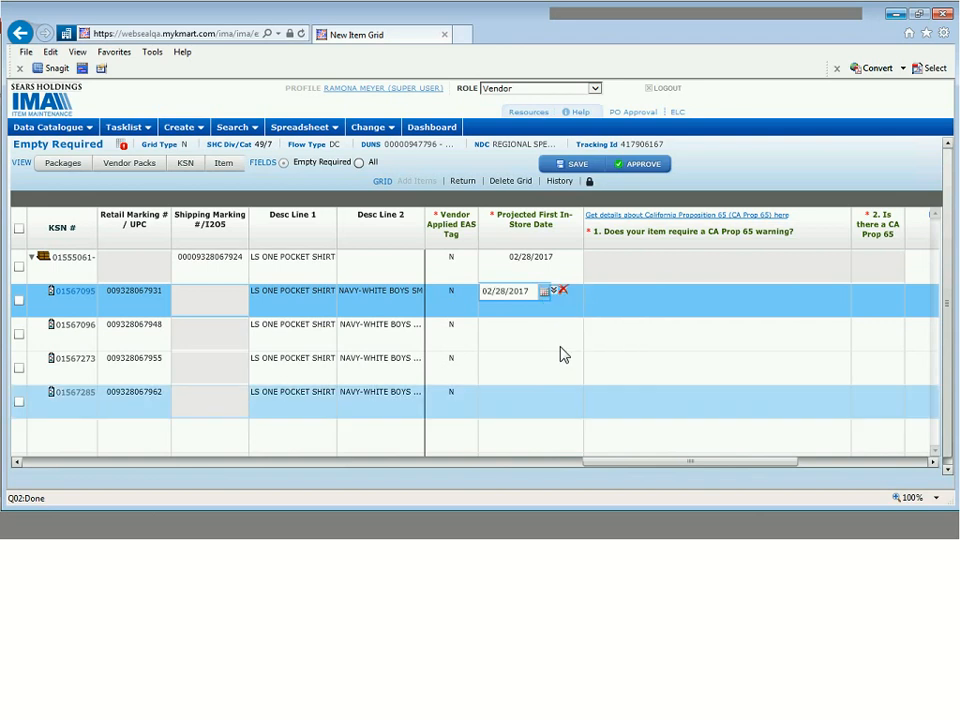
left_click(555, 292)
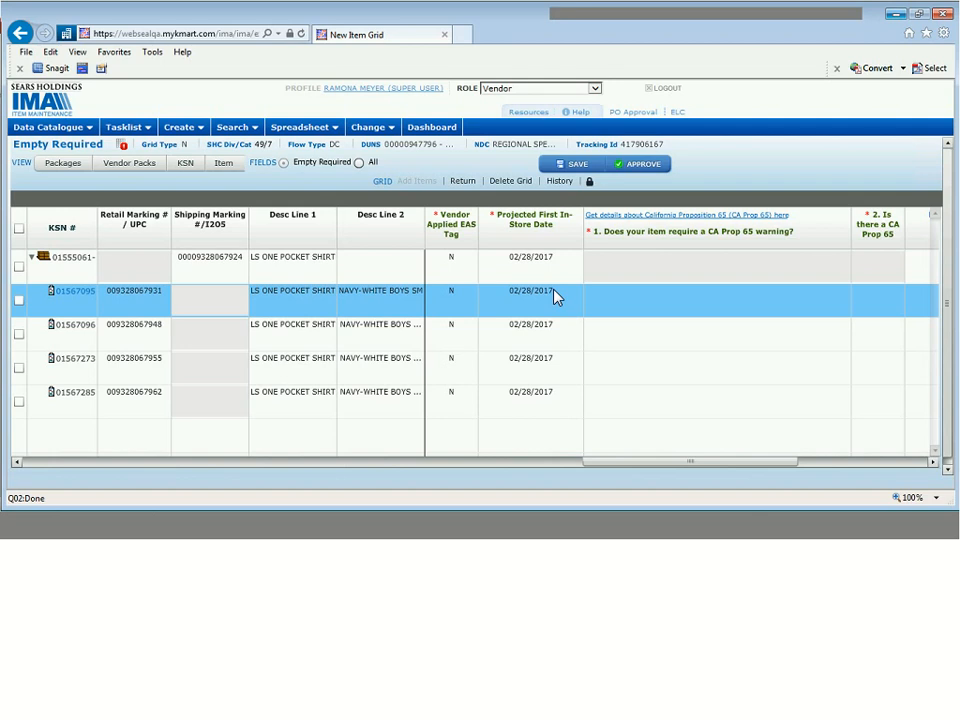
left_click(527, 402)
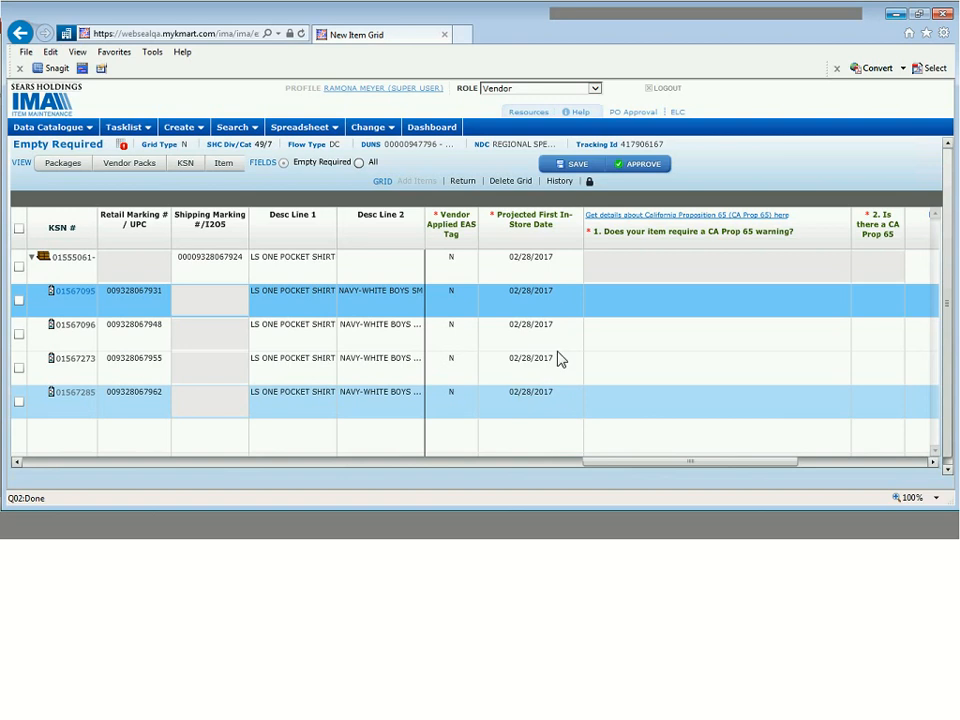
- Give every item the Prop 65 answer 'Tested - Does not contain any CA Prop65 chemicals'
left_click(932, 464)
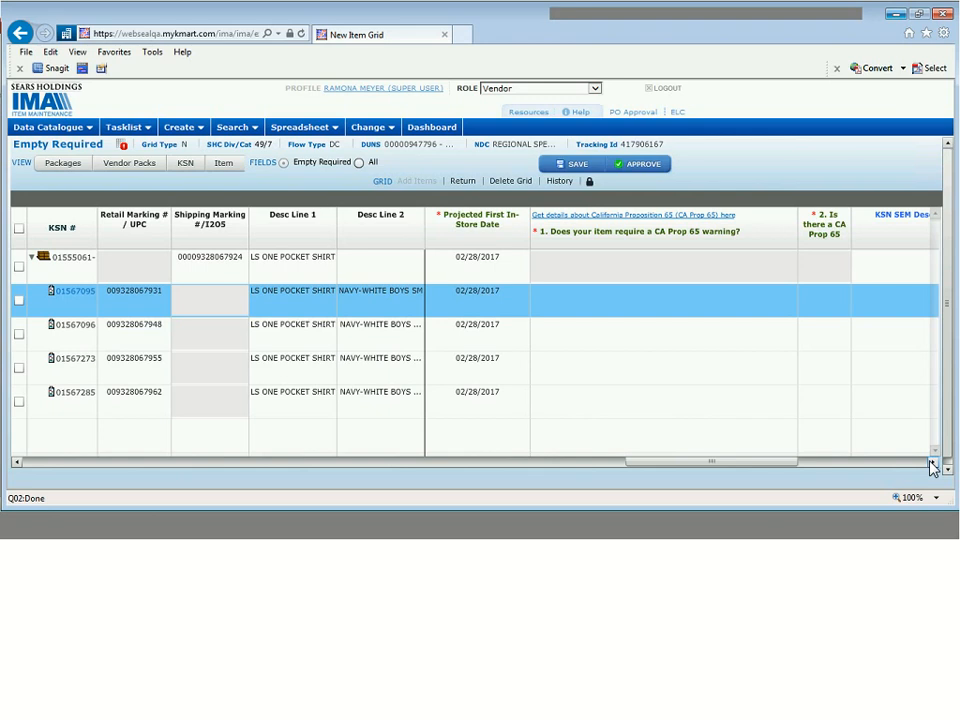
left_click(932, 464)
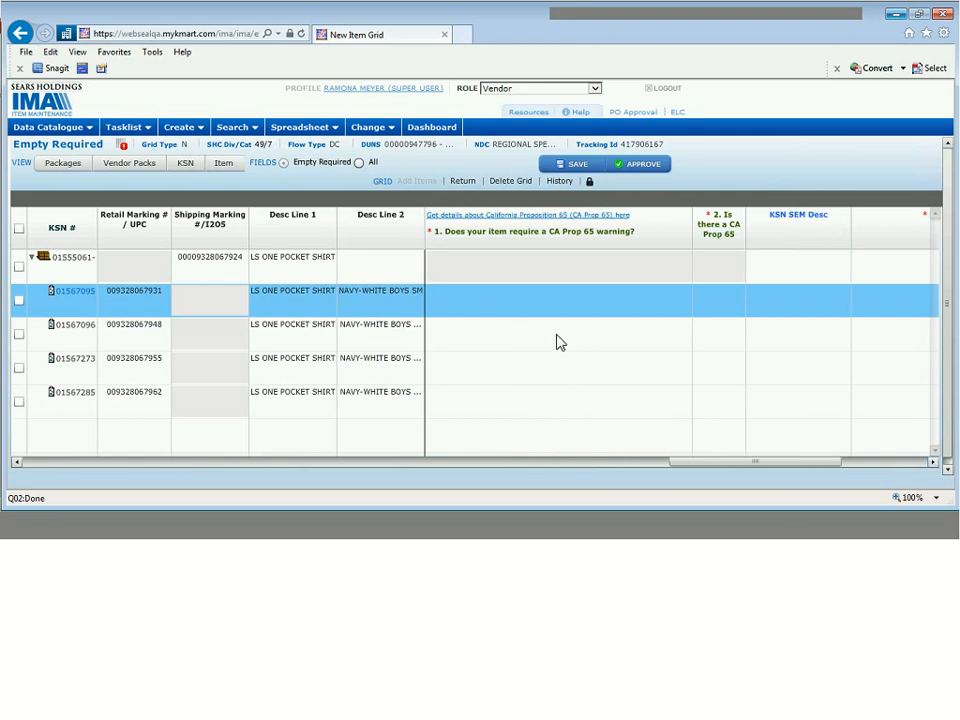
left_click(490, 312)
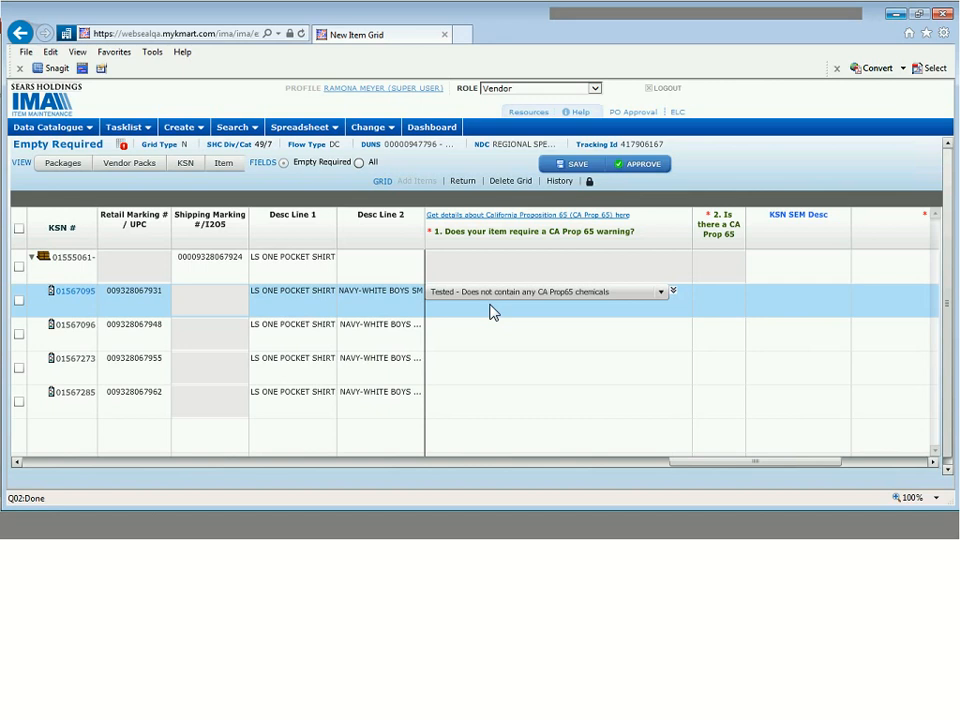
left_click(563, 292)
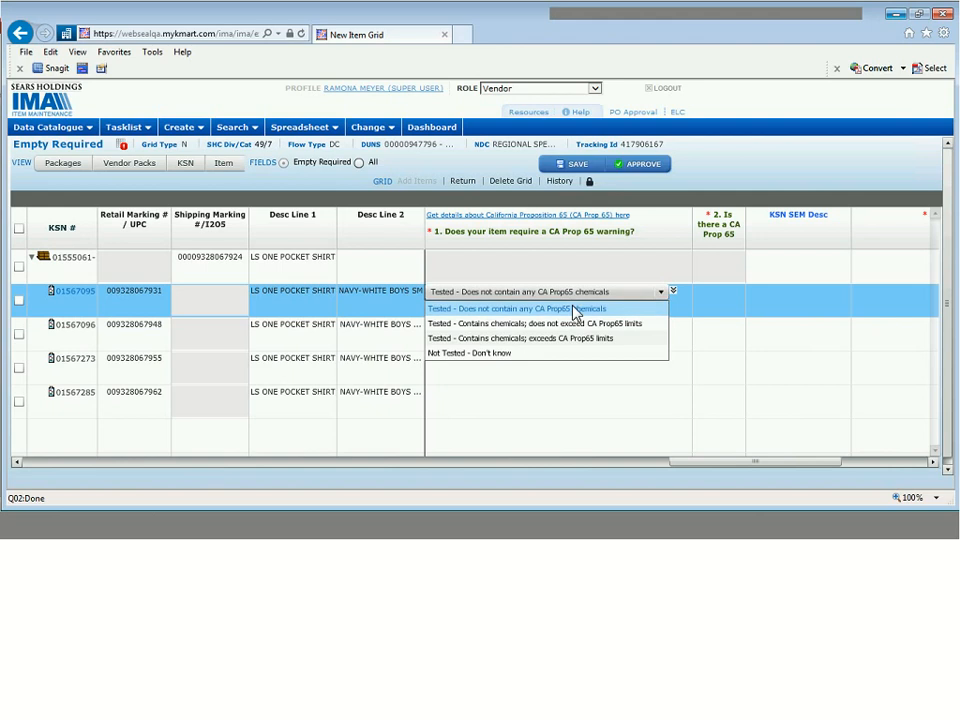
left_click(574, 309)
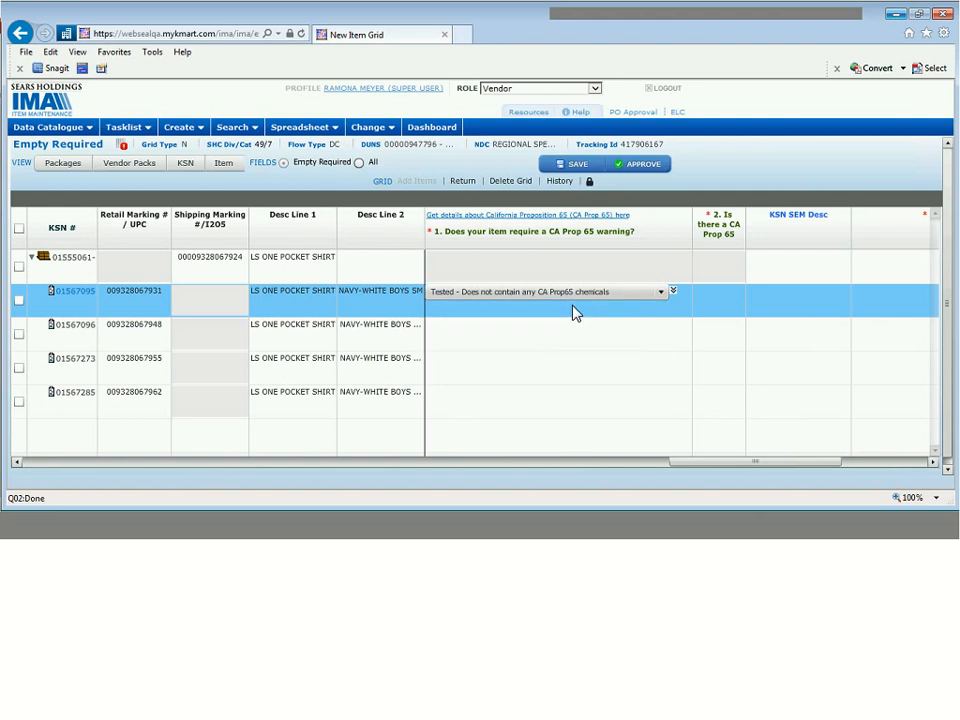
left_click(673, 292)
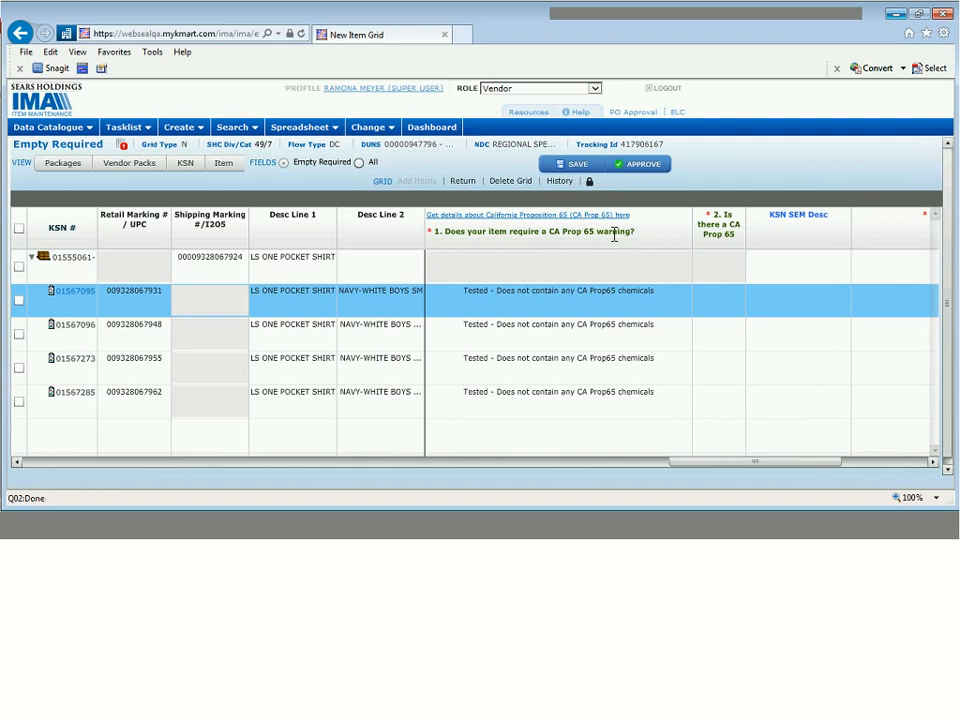
- Answer No to the first item's Prop 65 warning label question
mouse_move(614, 235)
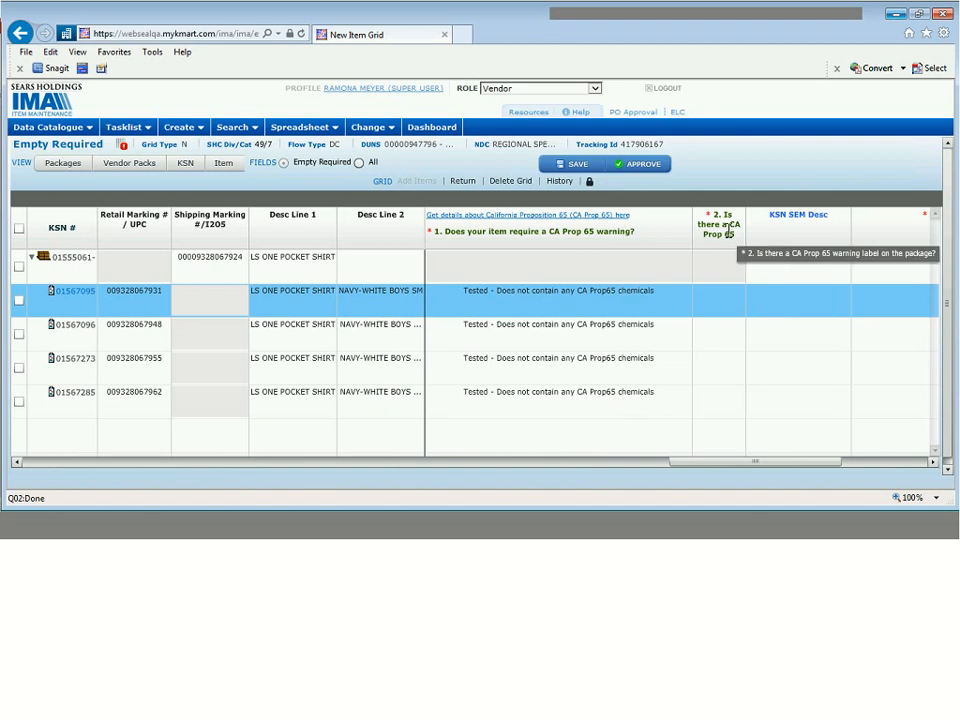
left_click(714, 306)
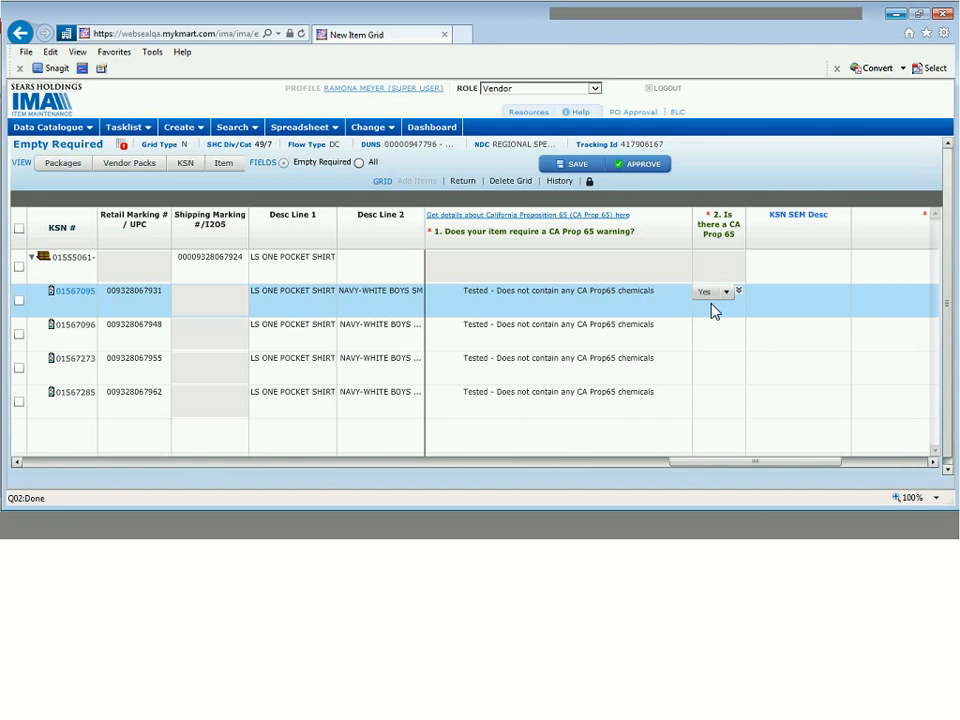
left_click(719, 301)
left_click(714, 326)
- Fill N down the Prop 65 label column and set the parent's SHC Subcategory to 7 - INTL BOYS OUTERWEAR 4-7
left_click(739, 292)
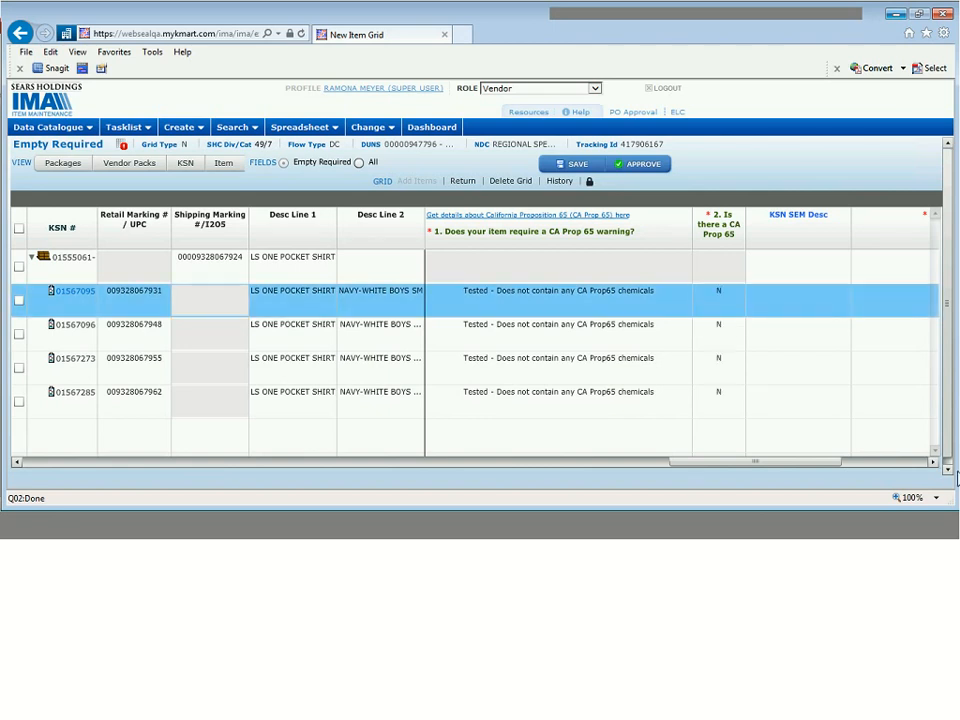
left_click(936, 464)
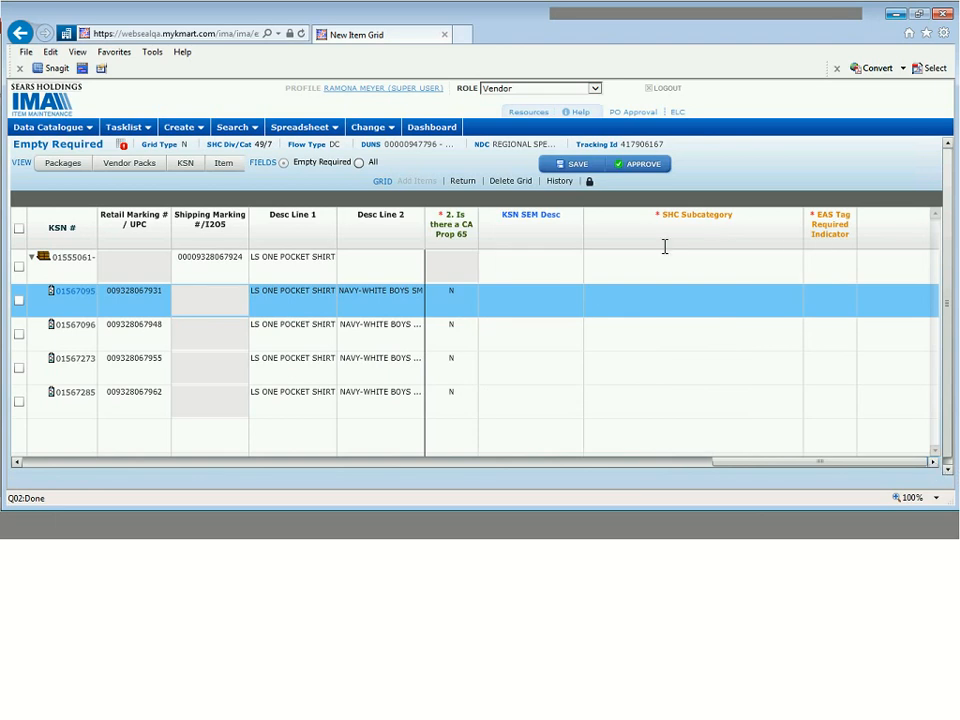
left_click(638, 266)
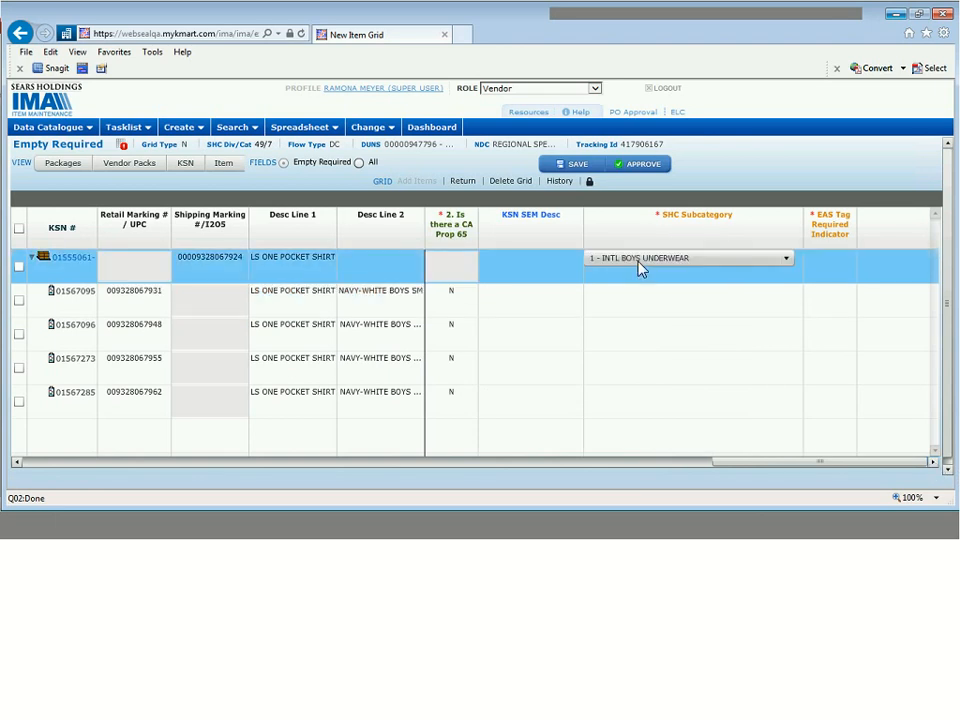
left_click(639, 262)
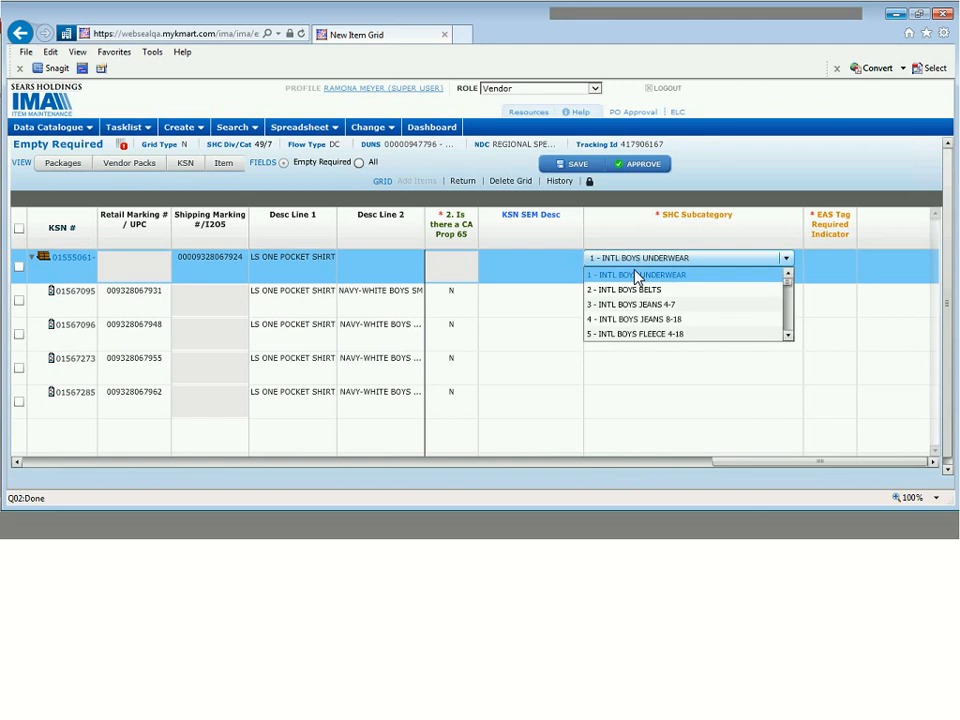
left_click(788, 337)
left_click(788, 337)
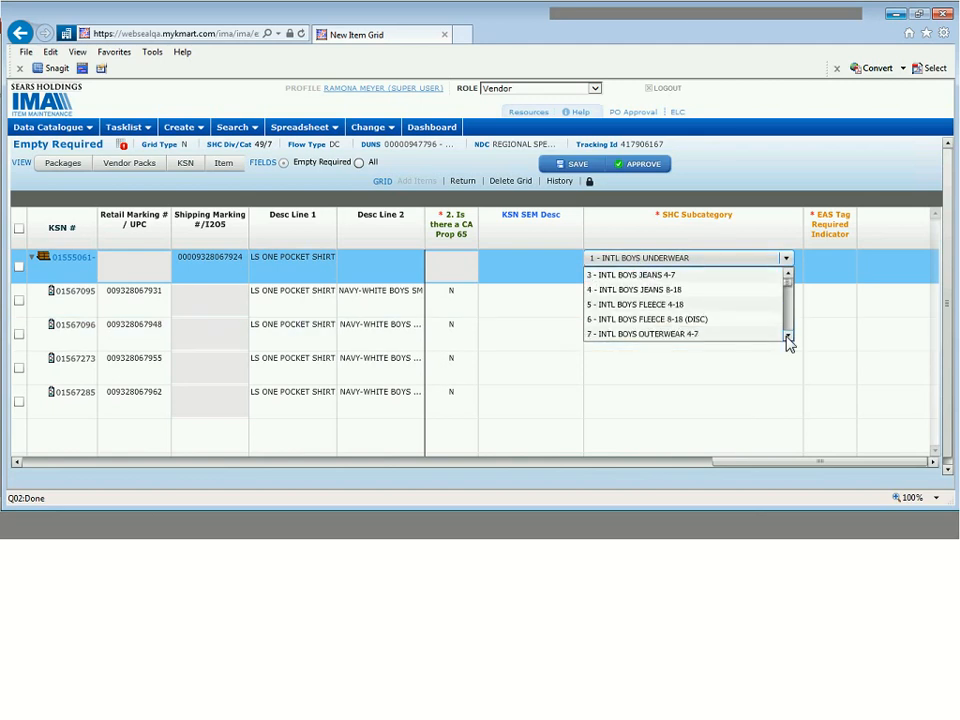
left_click(665, 344)
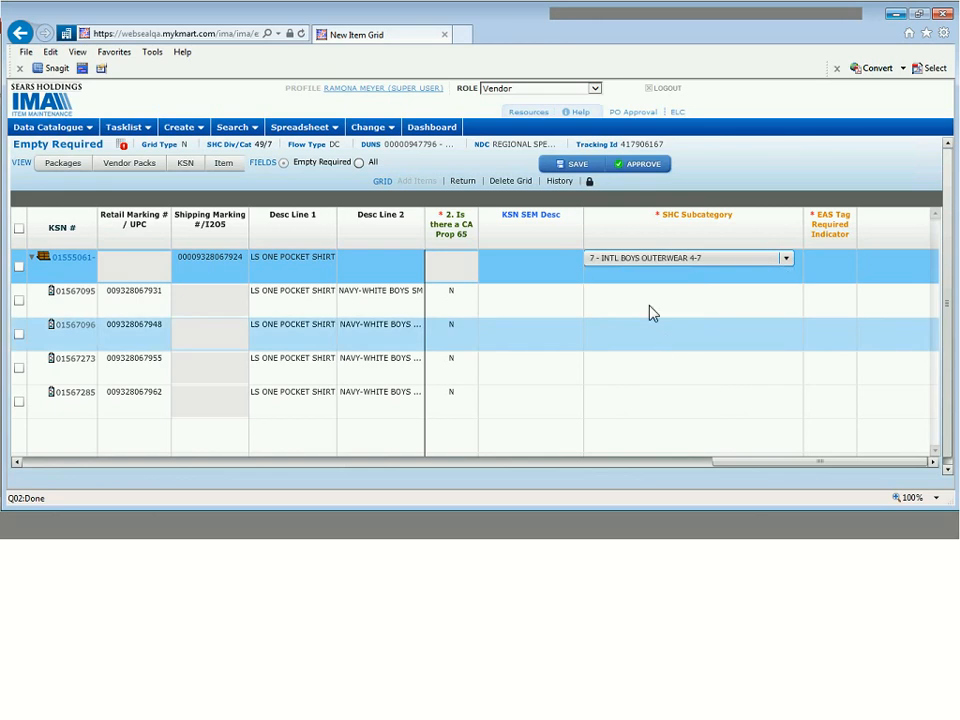
- Set the first item's SHC Subcategory to 7 - INTL BOYS OUTERWEAR 4-7 and fill it down to all items
left_click(655, 306)
left_click(653, 298)
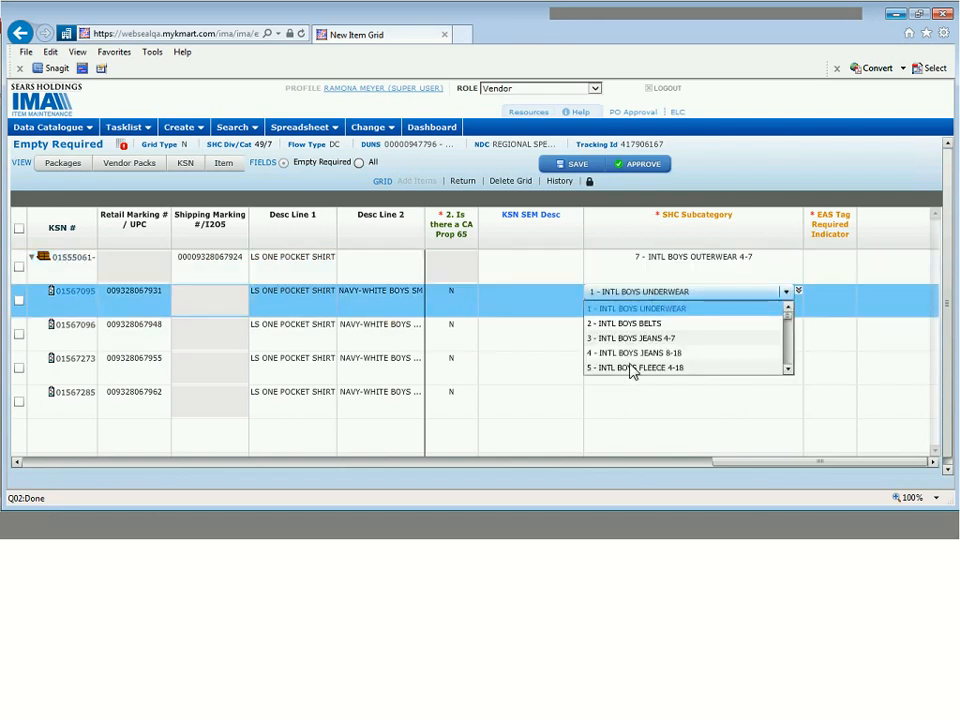
double_click(789, 369)
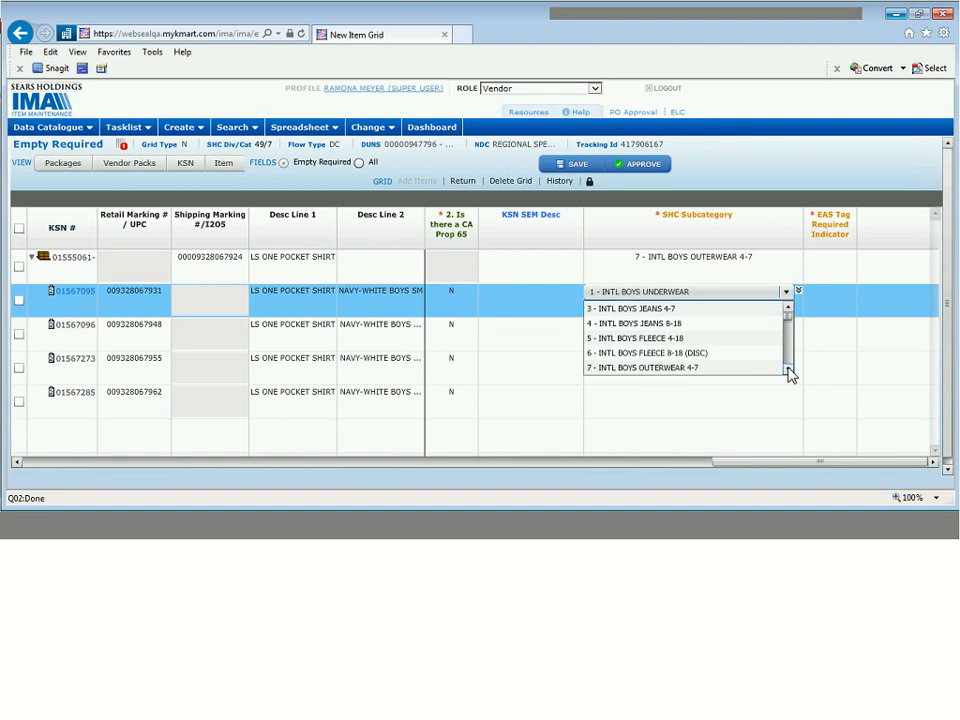
left_click(747, 368)
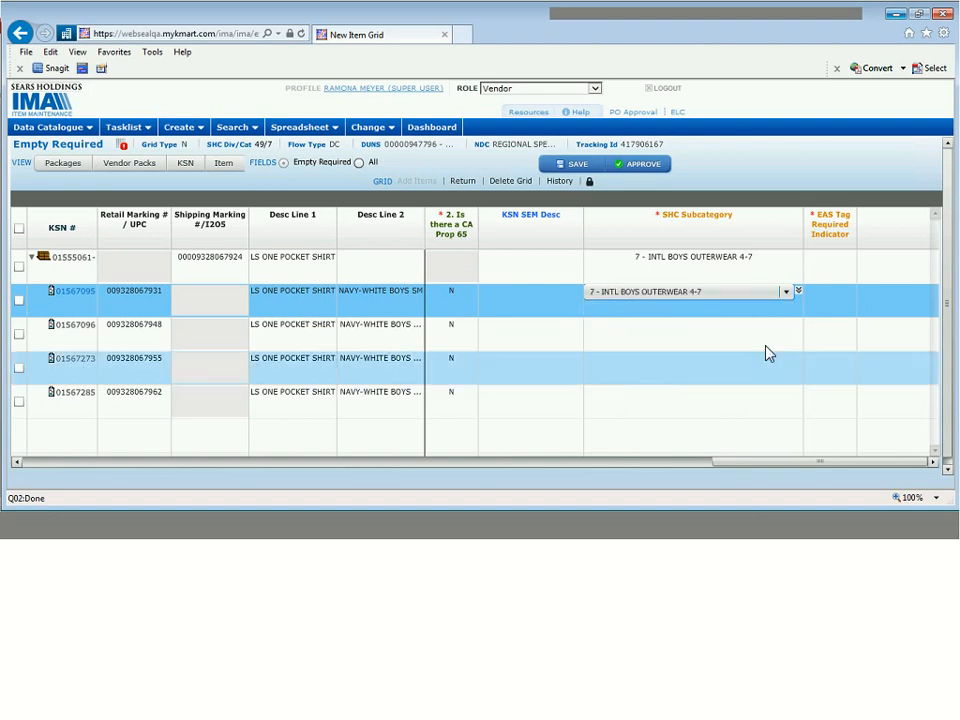
left_click(797, 293)
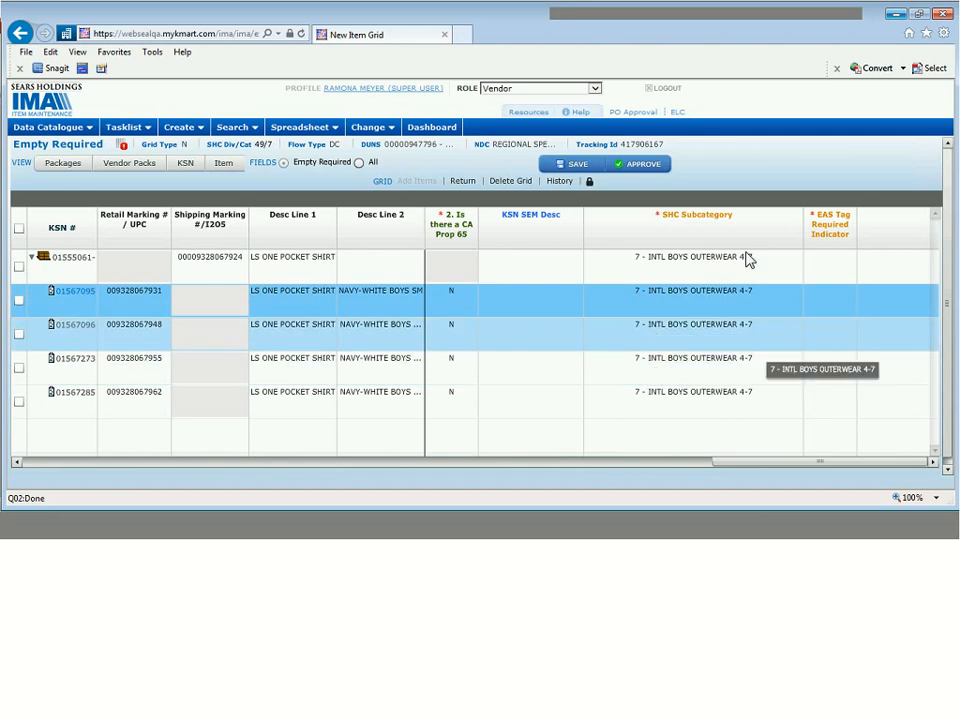
left_click(828, 262)
left_click(831, 266)
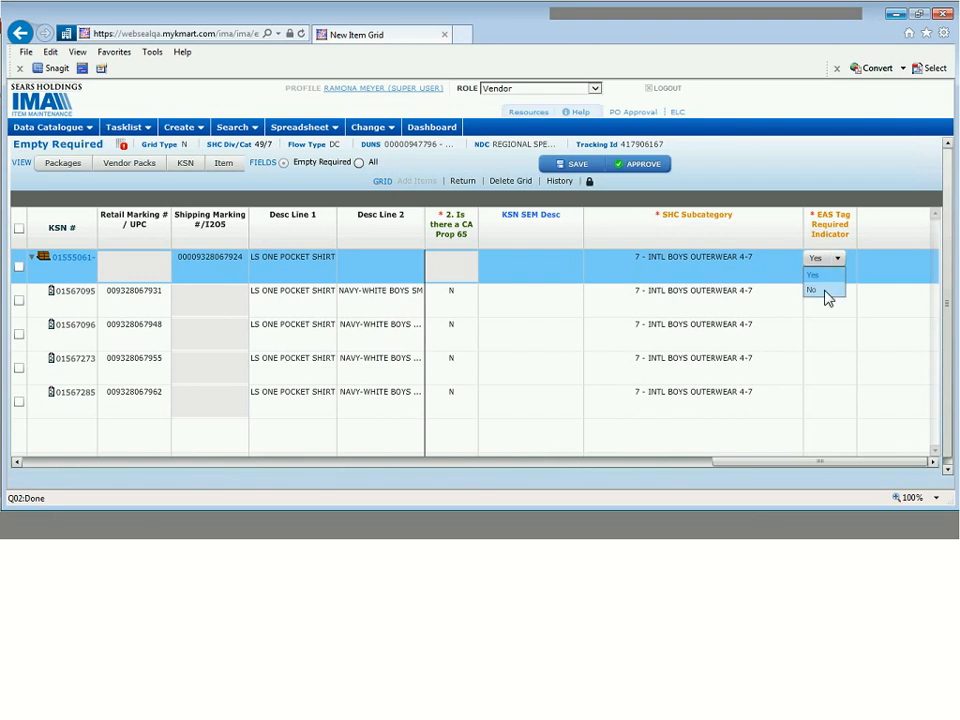
- Set EAS Tag Required Indicator to No on the parent and first item, then select item row 01567285
left_click(826, 291)
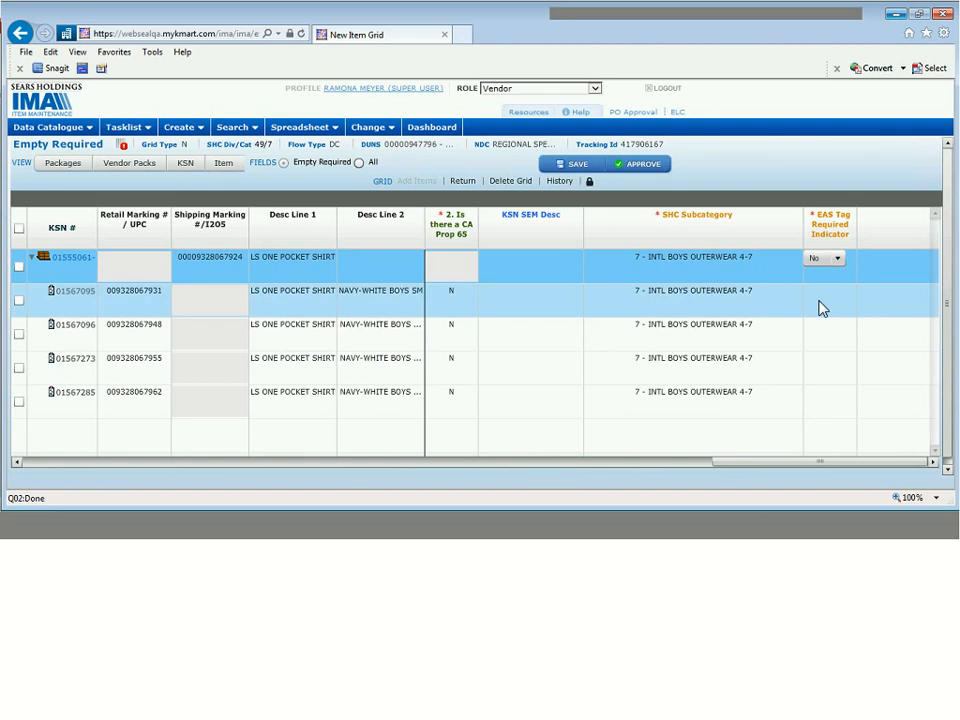
left_click(825, 300)
left_click(823, 297)
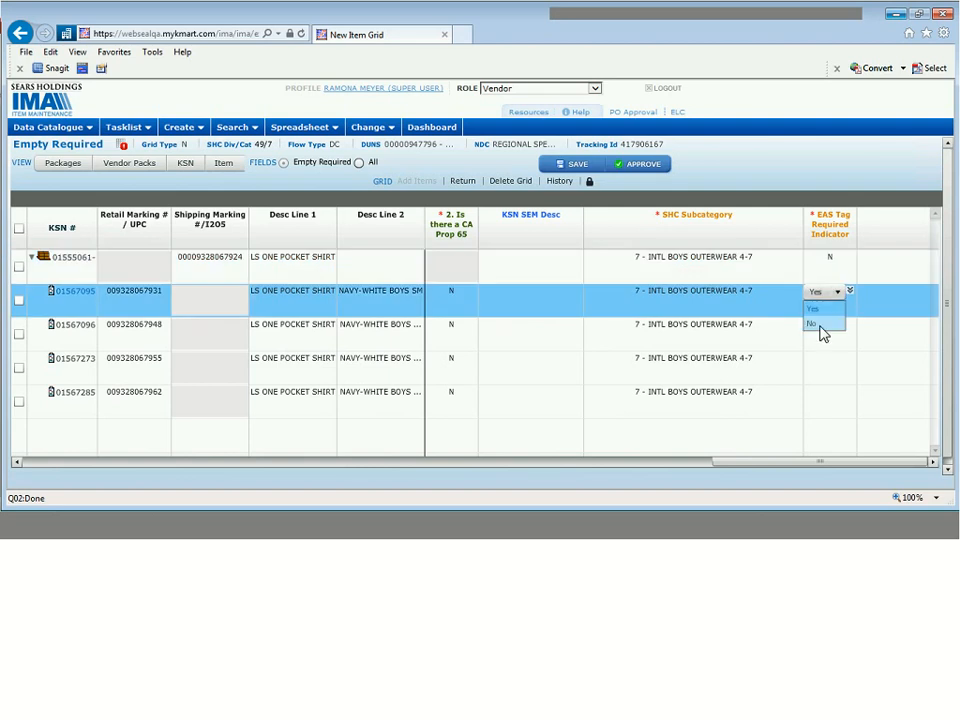
left_click(822, 333)
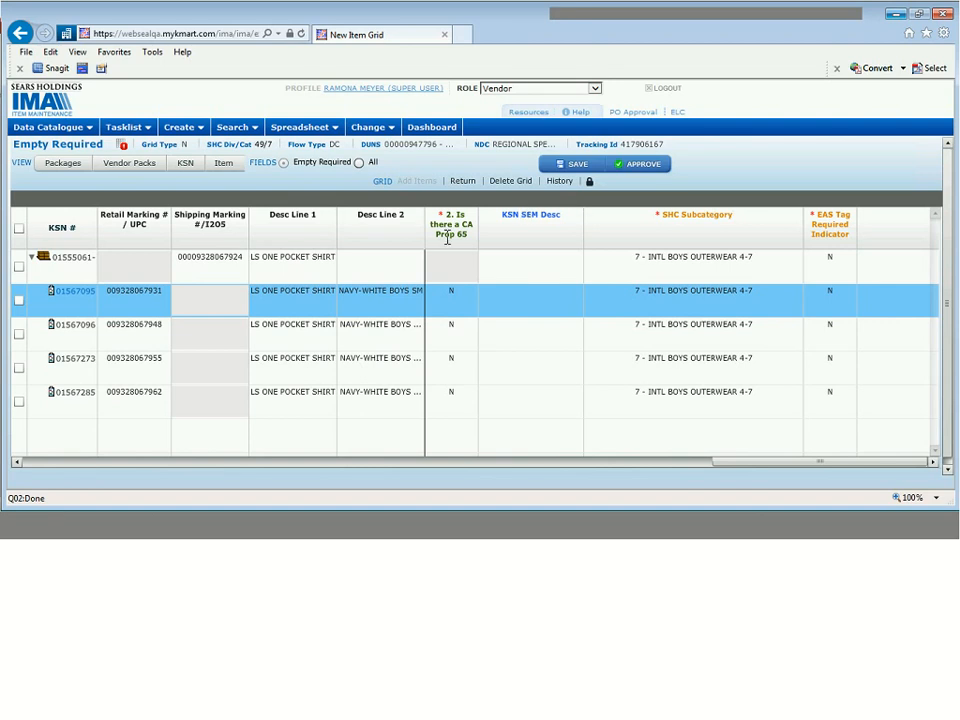
left_click(592, 414, "ctrl")
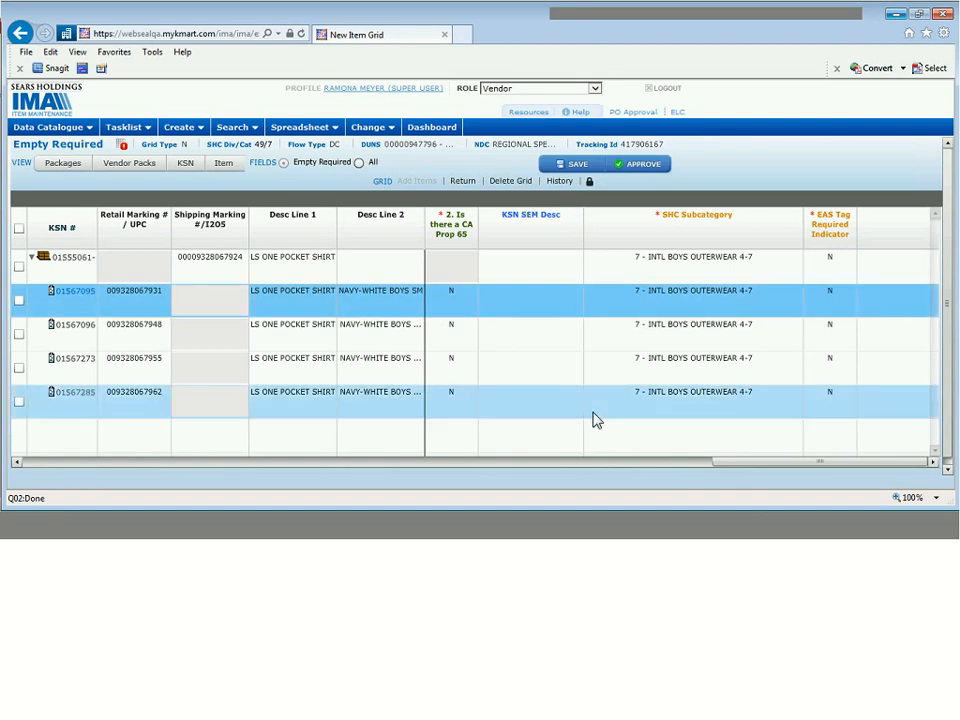
- Switch the grid to Item view and select parent row 01555061, leaving its subcategory unchanged
left_click(223, 164)
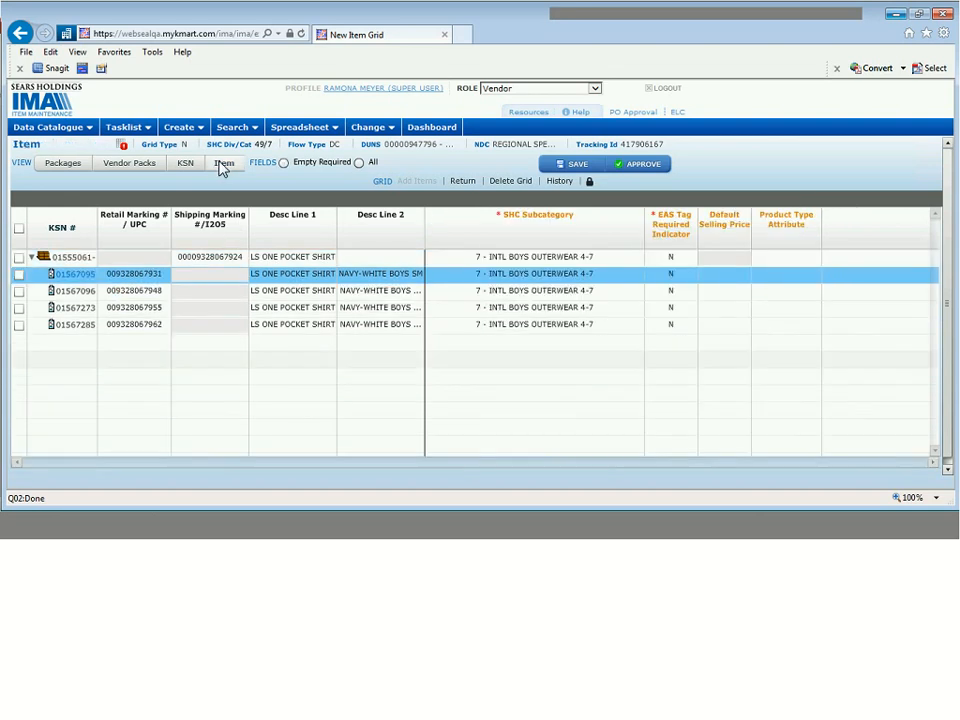
left_click(580, 259)
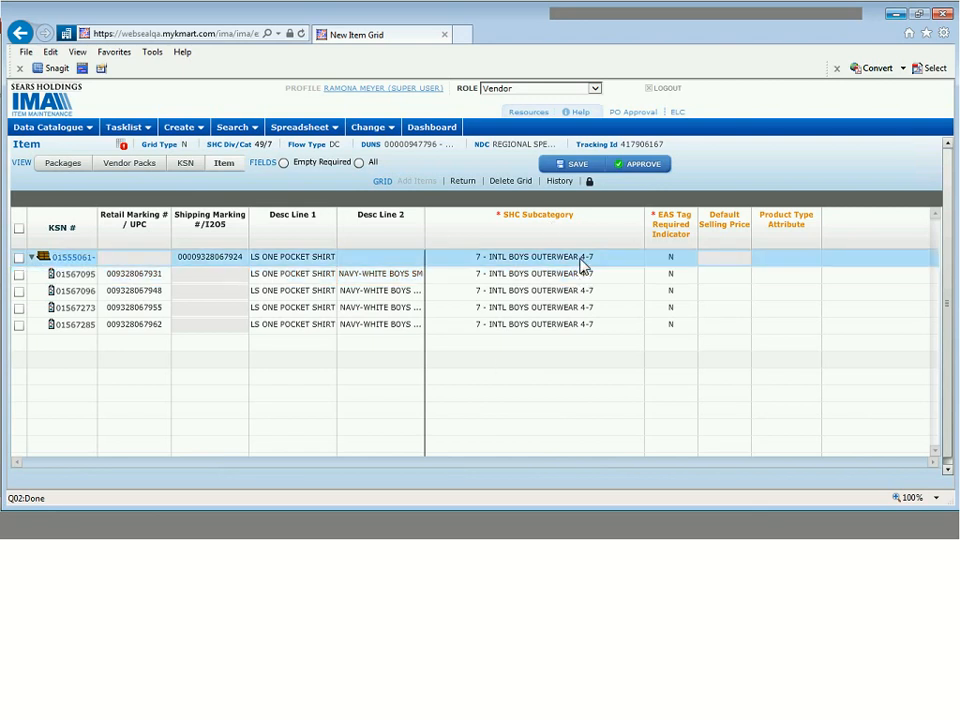
left_click(760, 184)
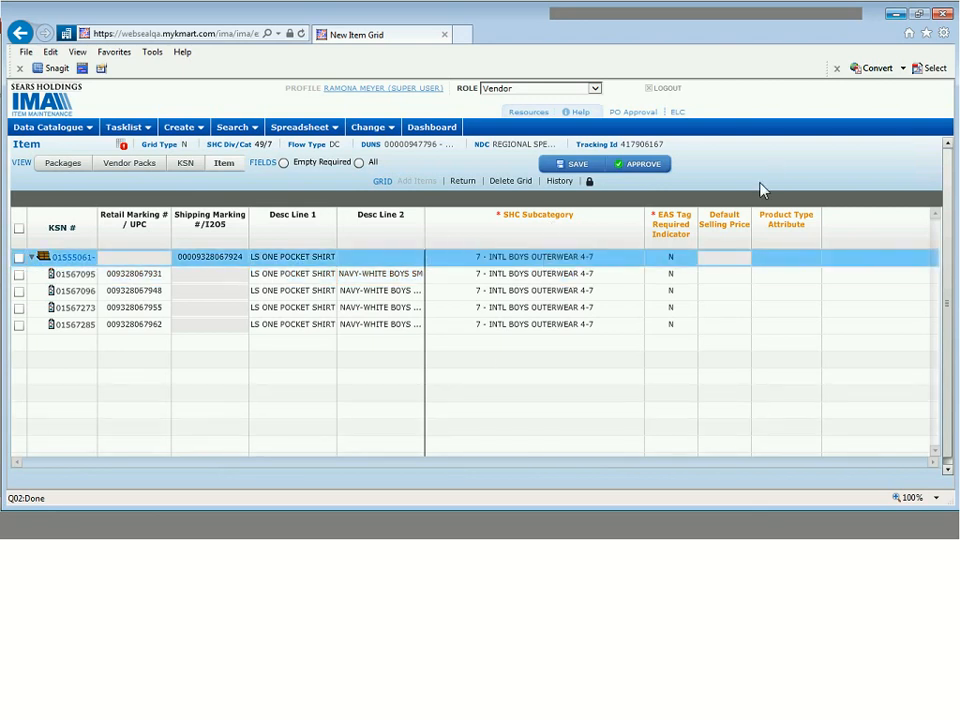
- Save and approve the item grid, then return to the PowerPoint deck
left_click(578, 164)
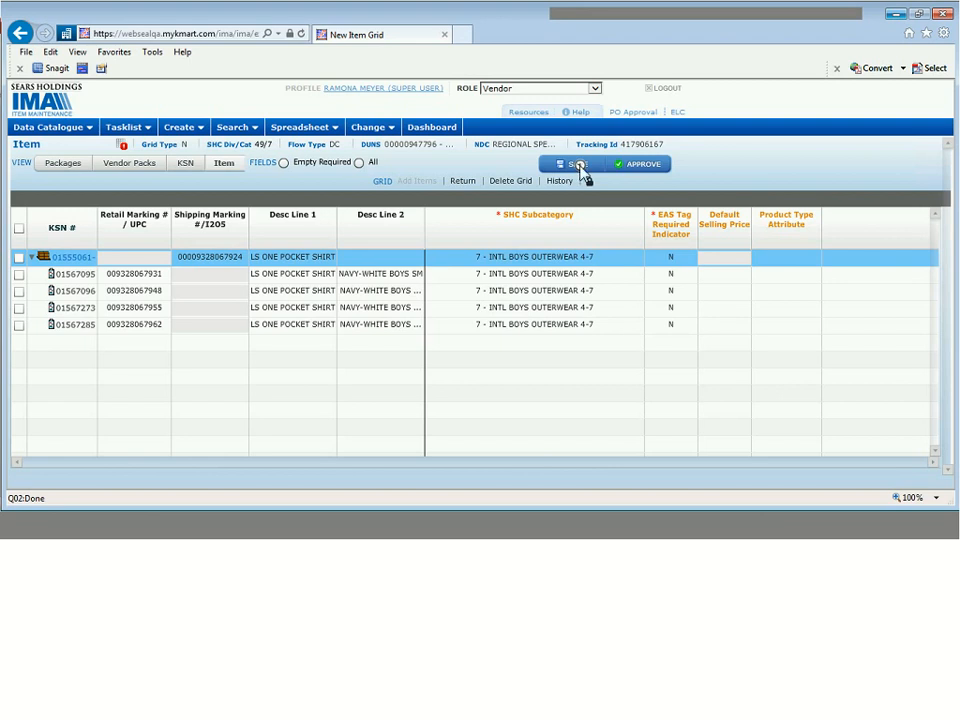
left_click(645, 168)
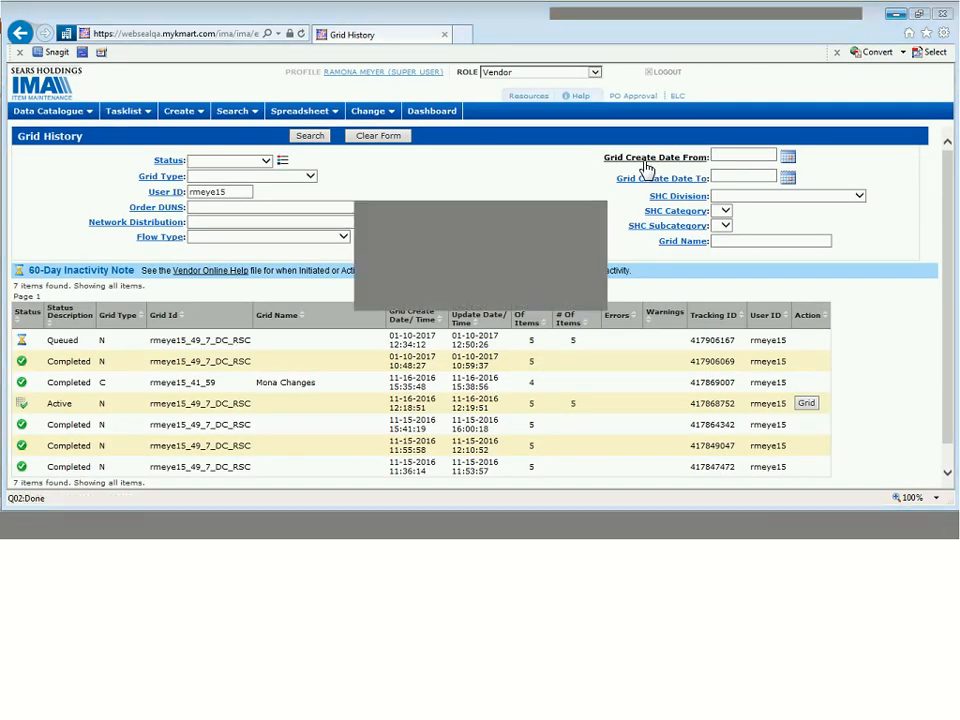
key("alt+Tab")
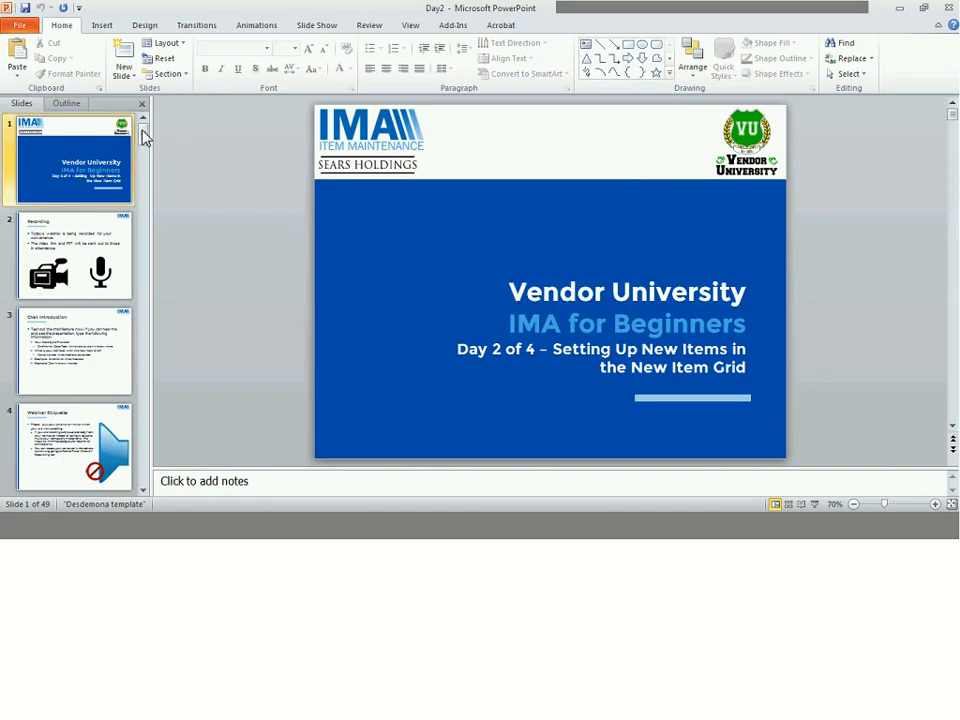
- Go to slide 42, Grid History, start the slide show and advance to the Grid History steps slide
left_click_drag(143, 137, 146, 225)
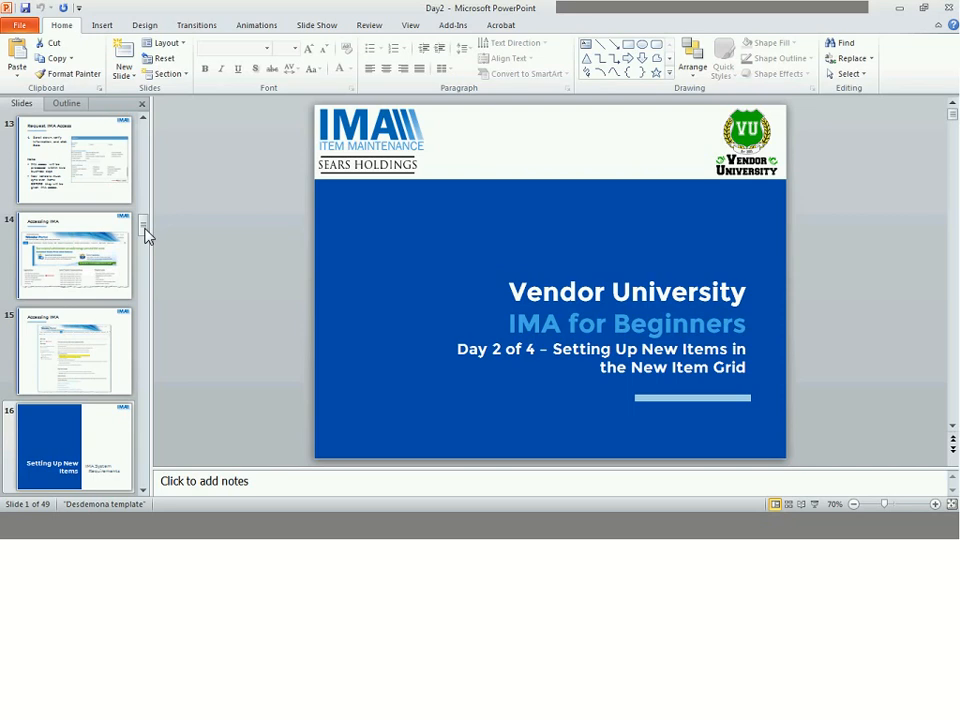
left_click(90, 440)
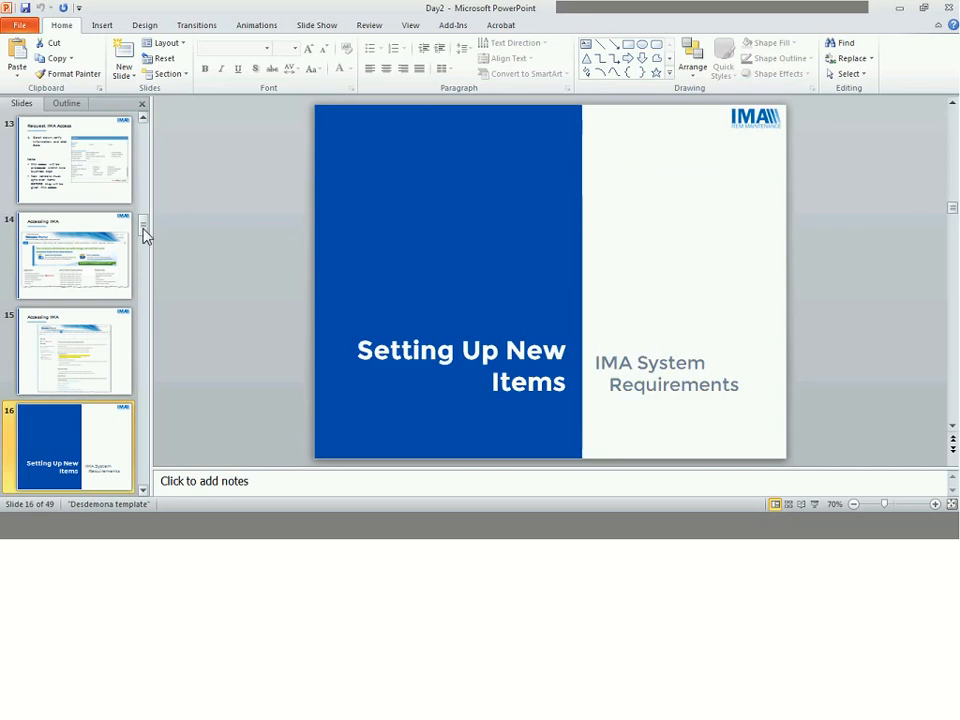
left_click_drag(143, 229, 146, 317)
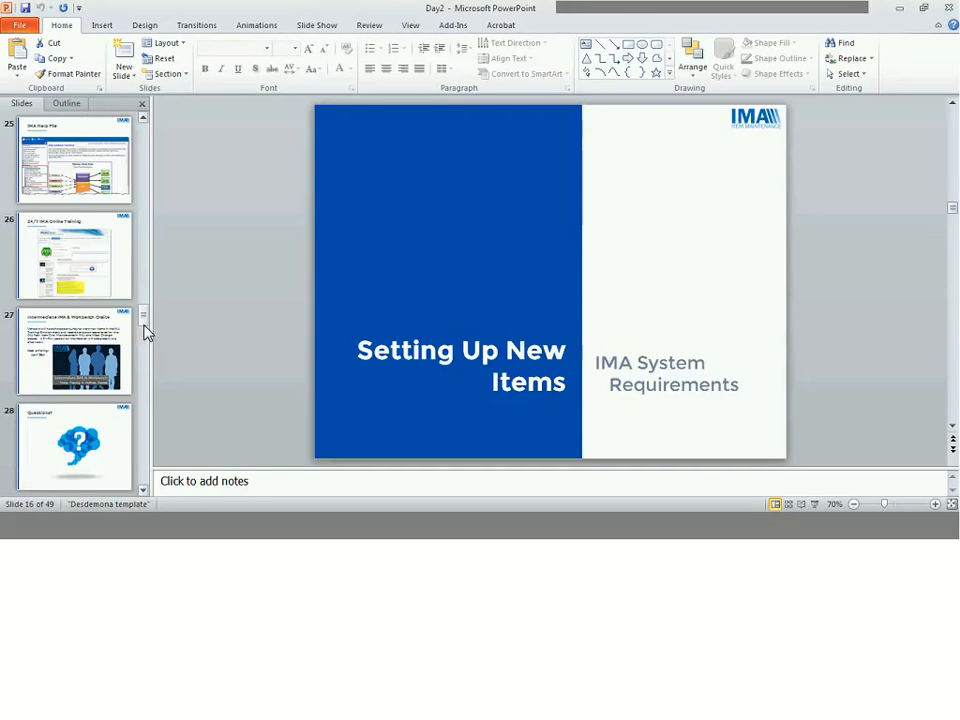
left_click(116, 429)
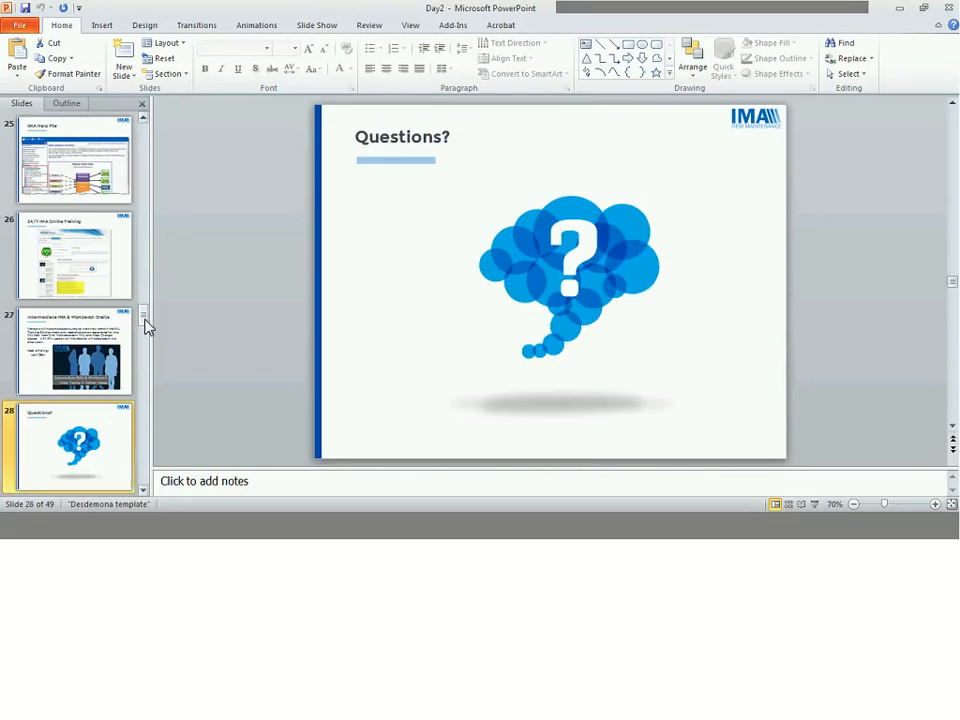
left_click_drag(145, 325, 145, 418)
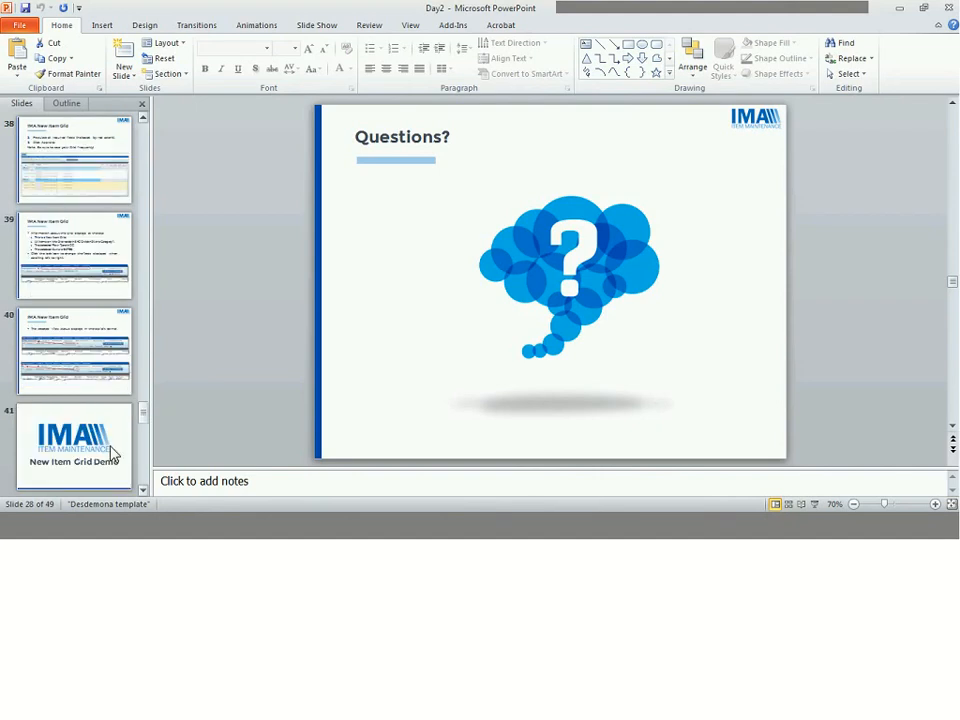
left_click(113, 455)
key("Down")
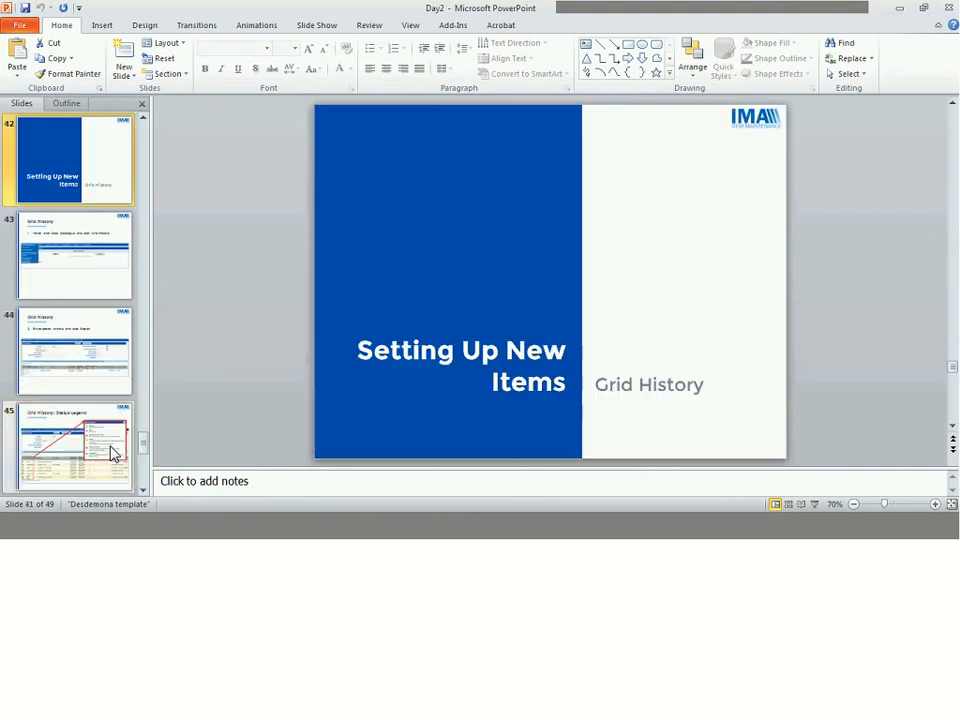
left_click(814, 504)
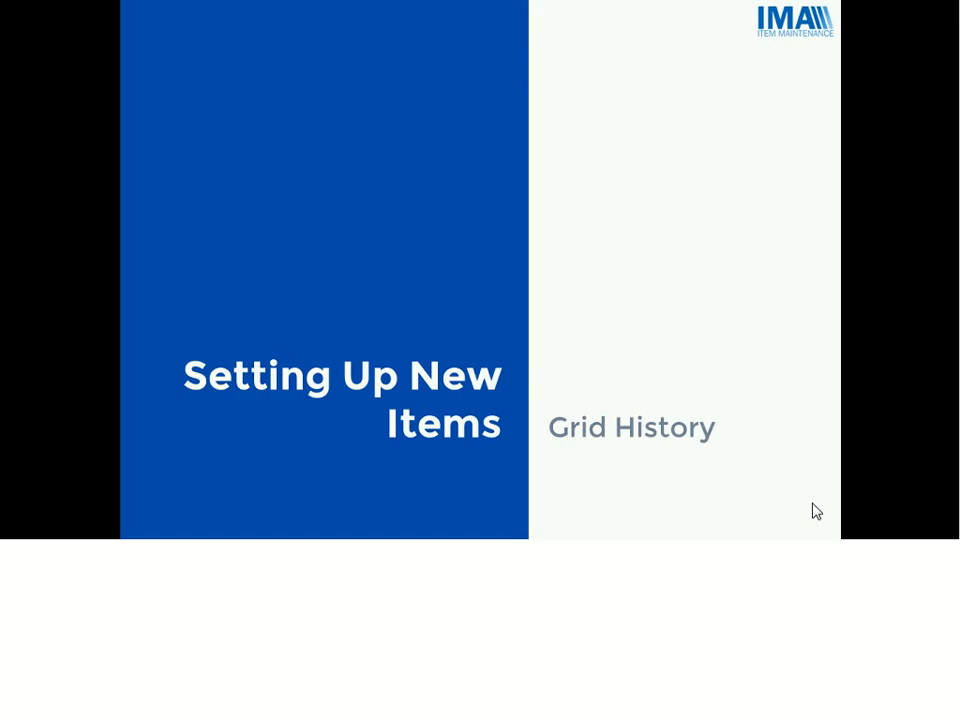
left_click(816, 511)
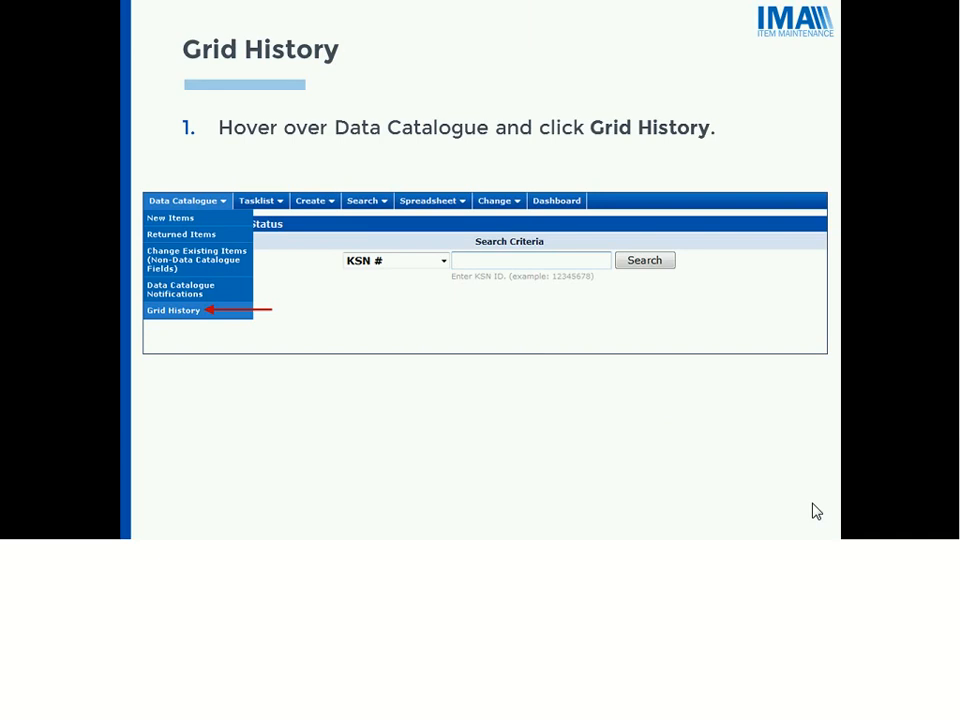
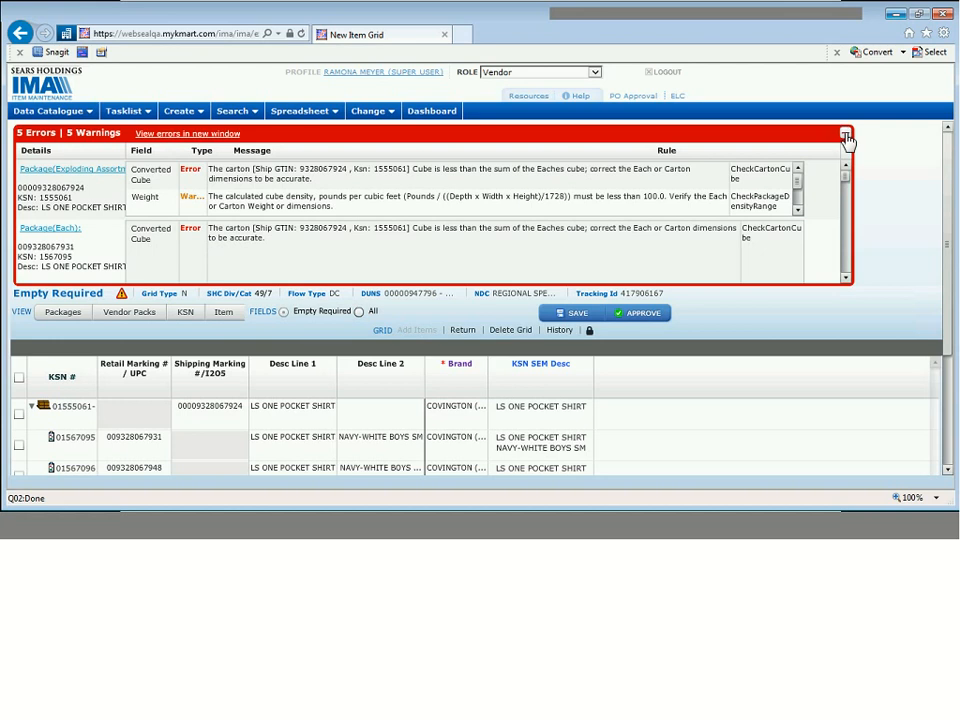
- Collapse the red errors bar so only the 5 Errors | 5 Warnings summary shows
left_click(845, 135)
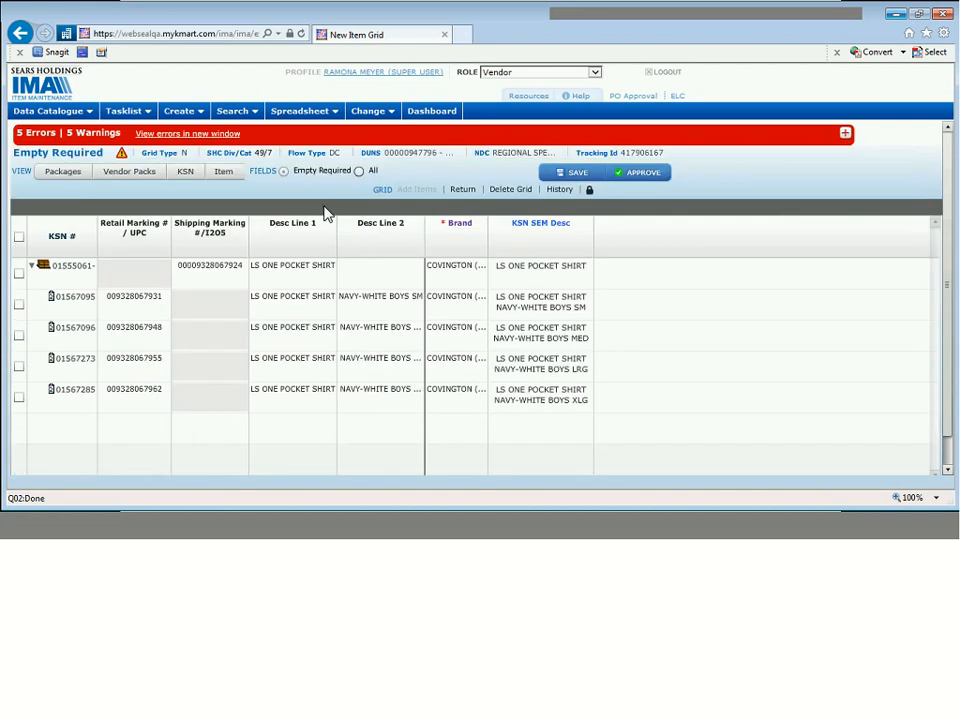
left_click(224, 140)
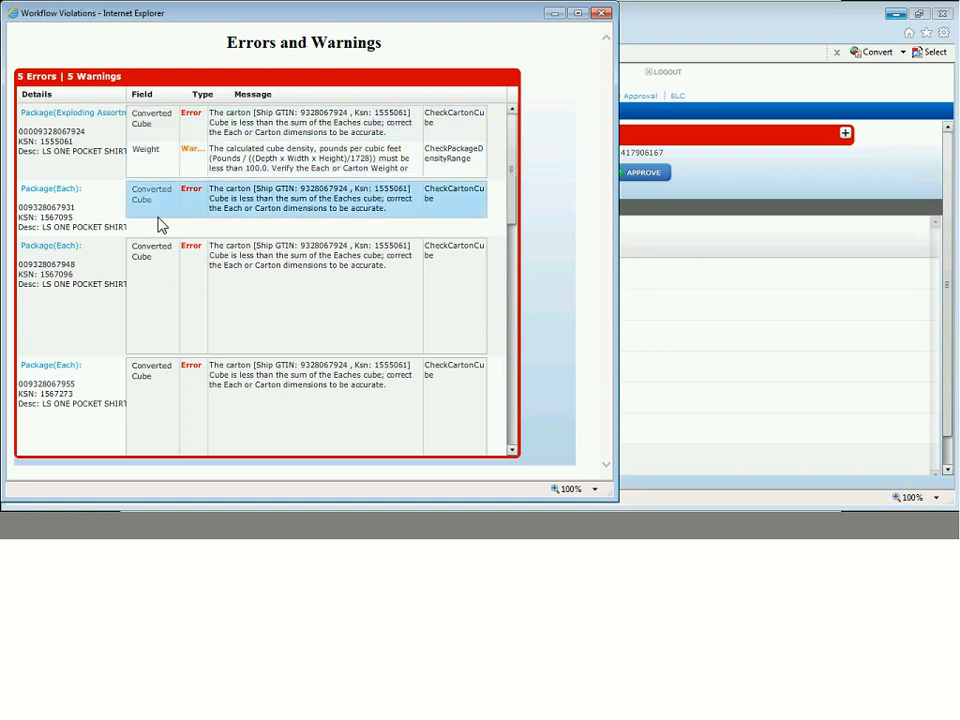
left_click_drag(514, 200, 510, 312)
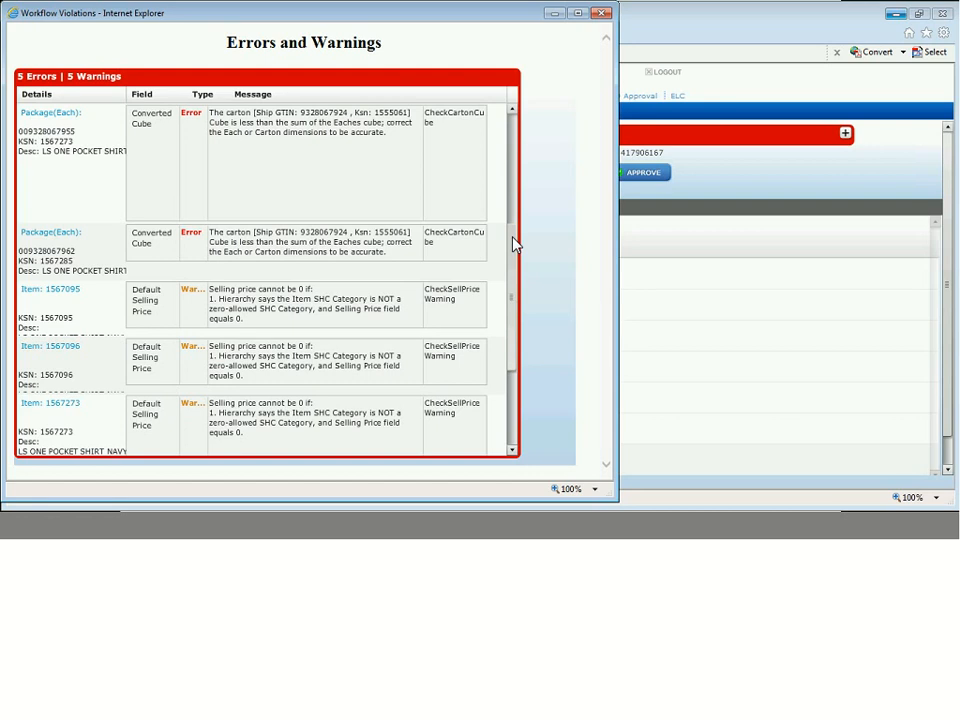
scroll(514, 244, "up", 5)
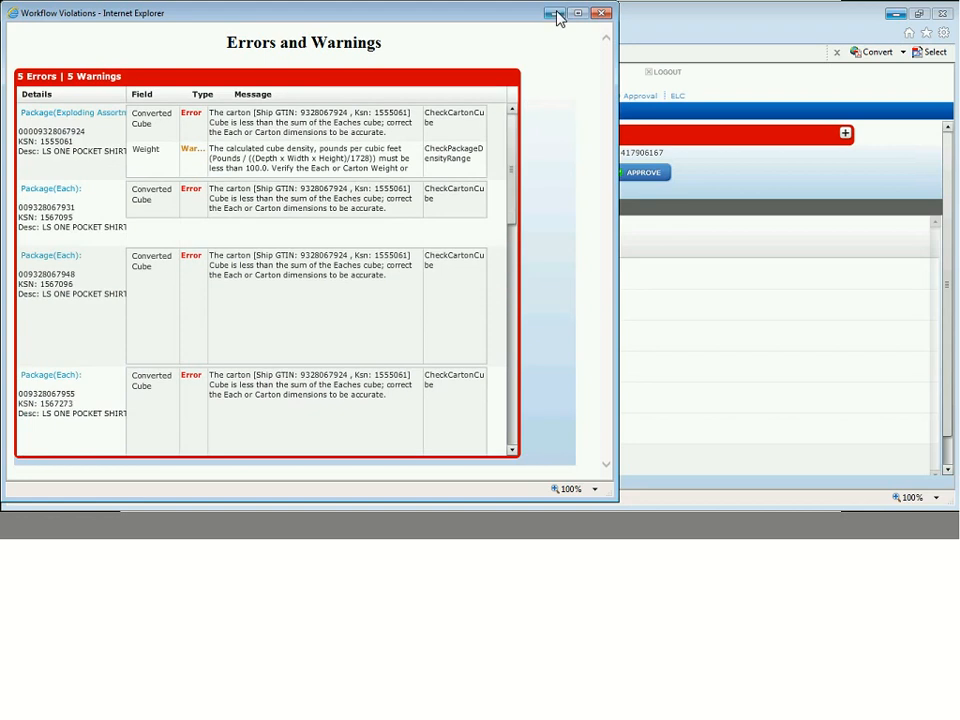
left_click(719, 163)
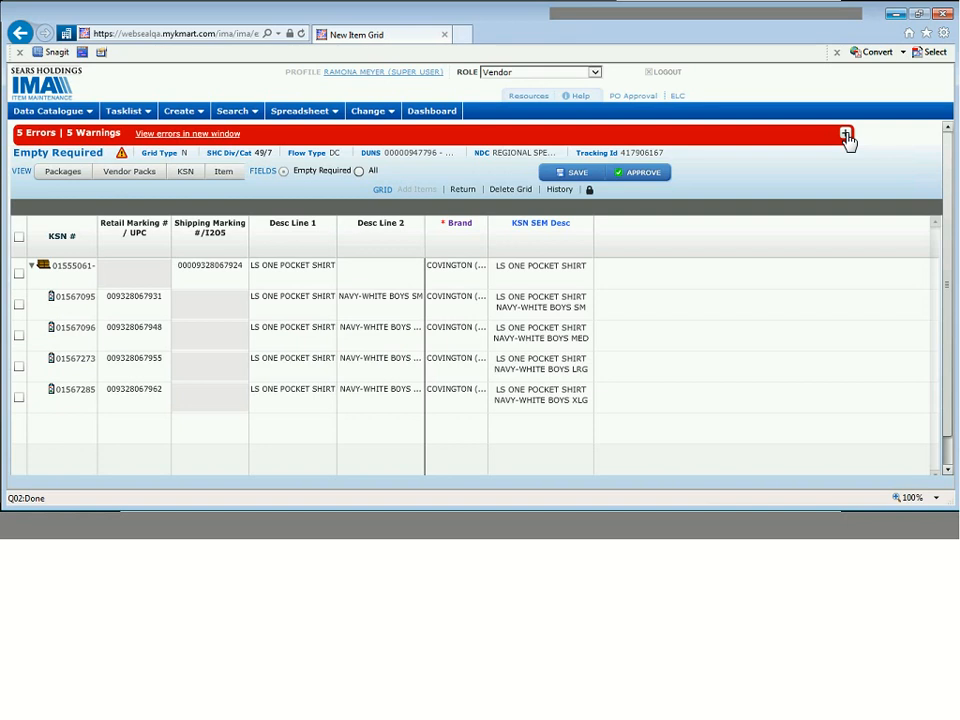
left_click(141, 142)
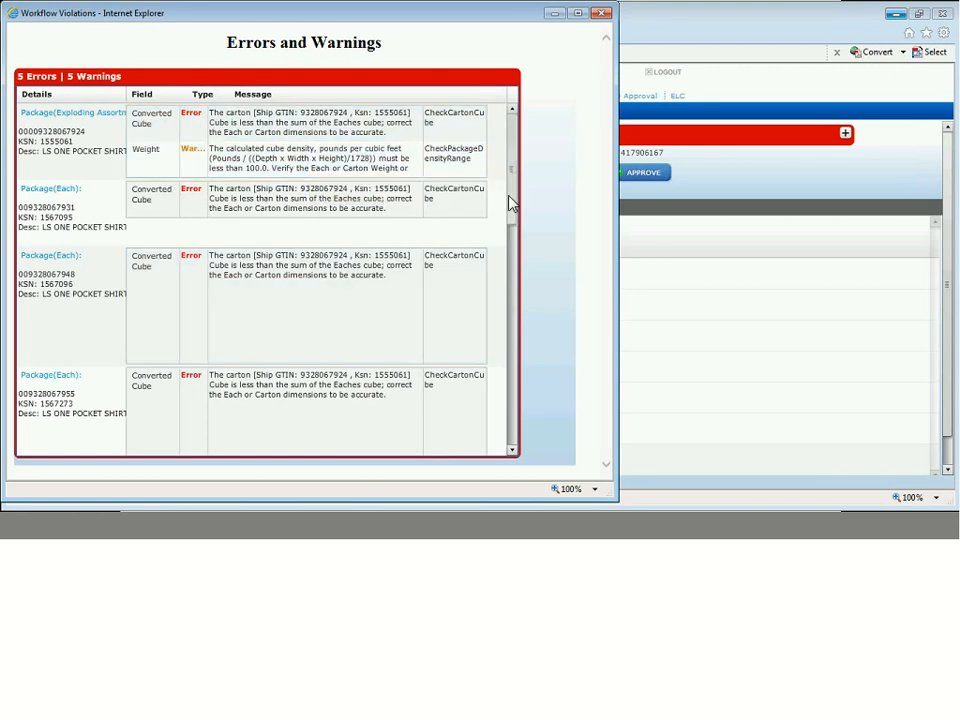
left_click_drag(508, 203, 524, 326)
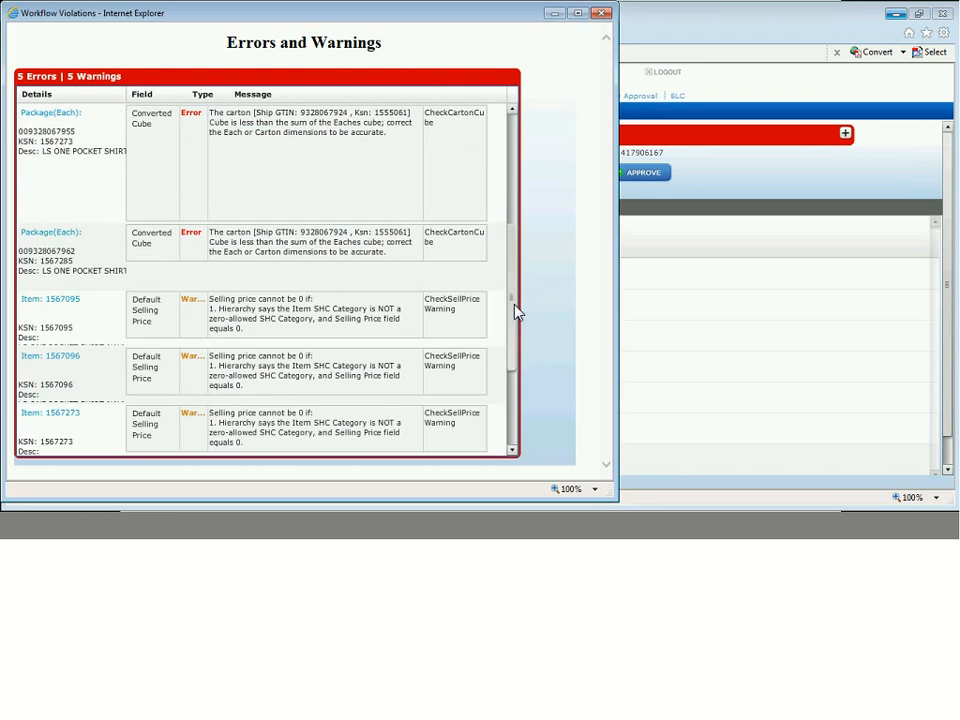
left_click_drag(514, 338, 521, 377)
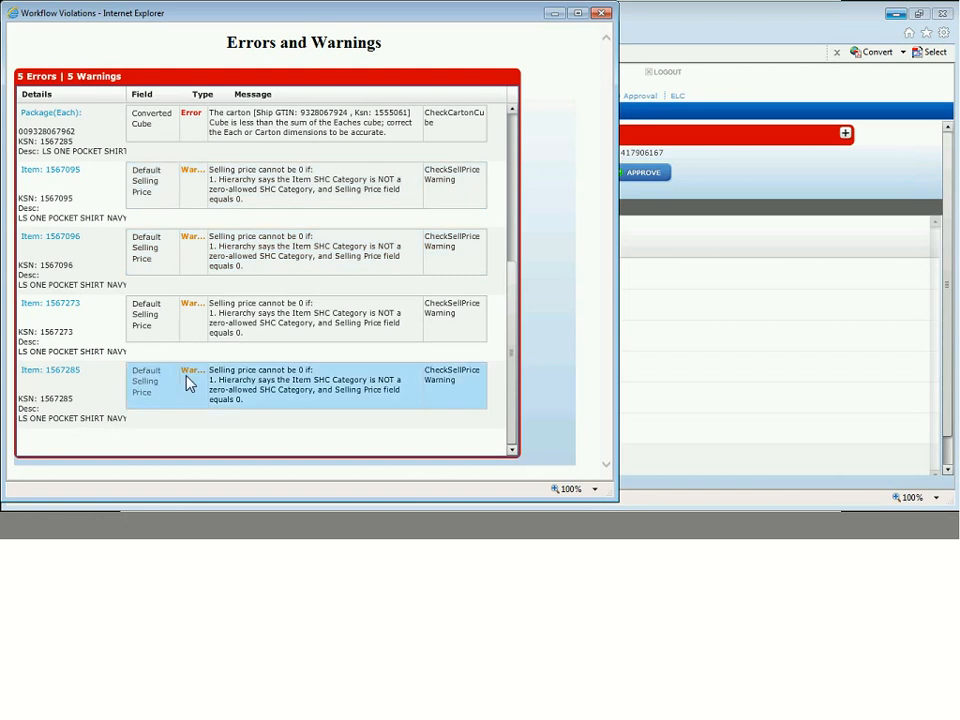
left_click(604, 13)
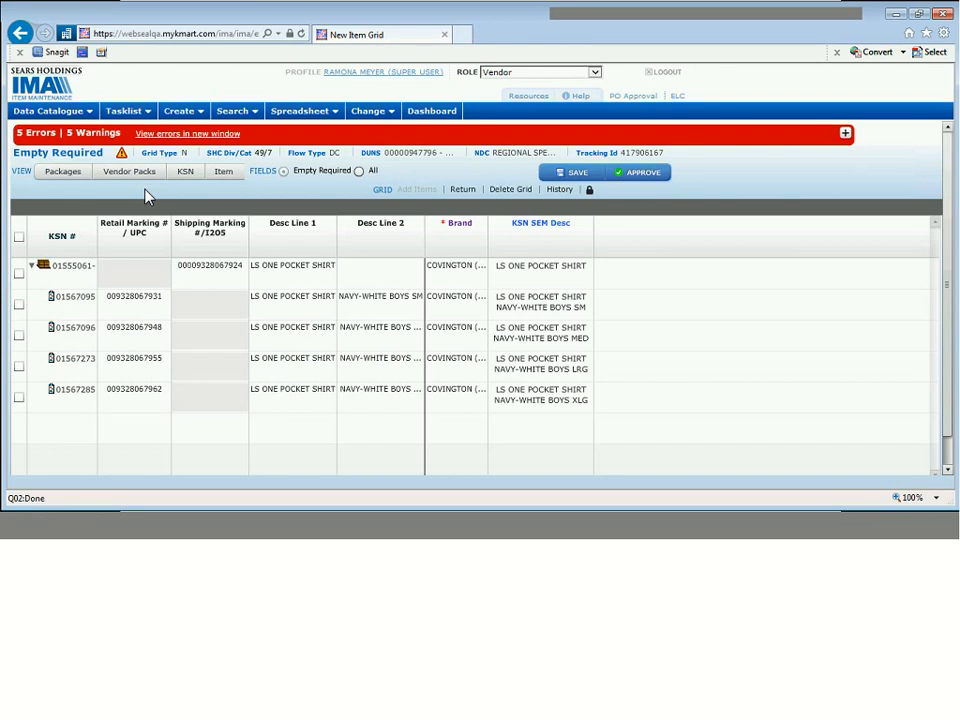
- Switch the item grid to the Packages view
left_click(62, 172)
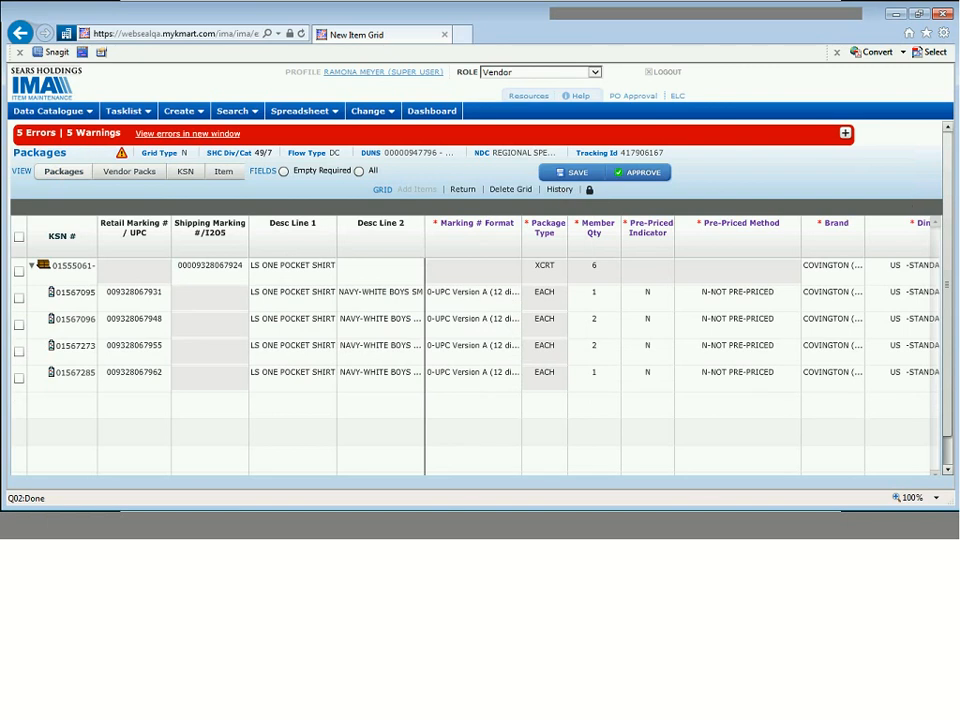
left_click(946, 469)
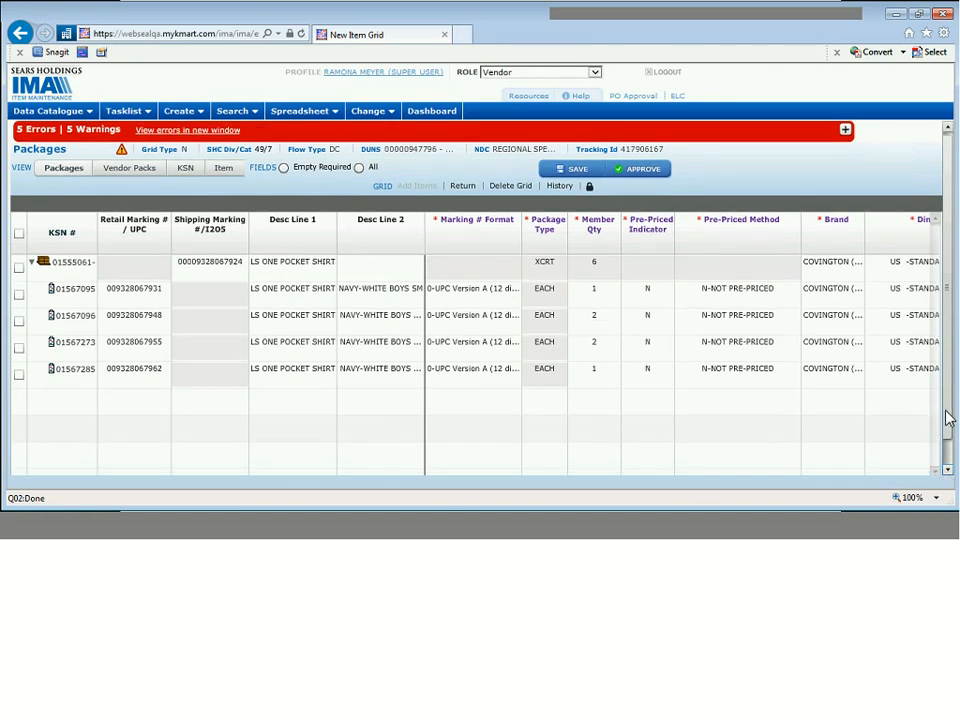
scroll(950, 386, "up", 1)
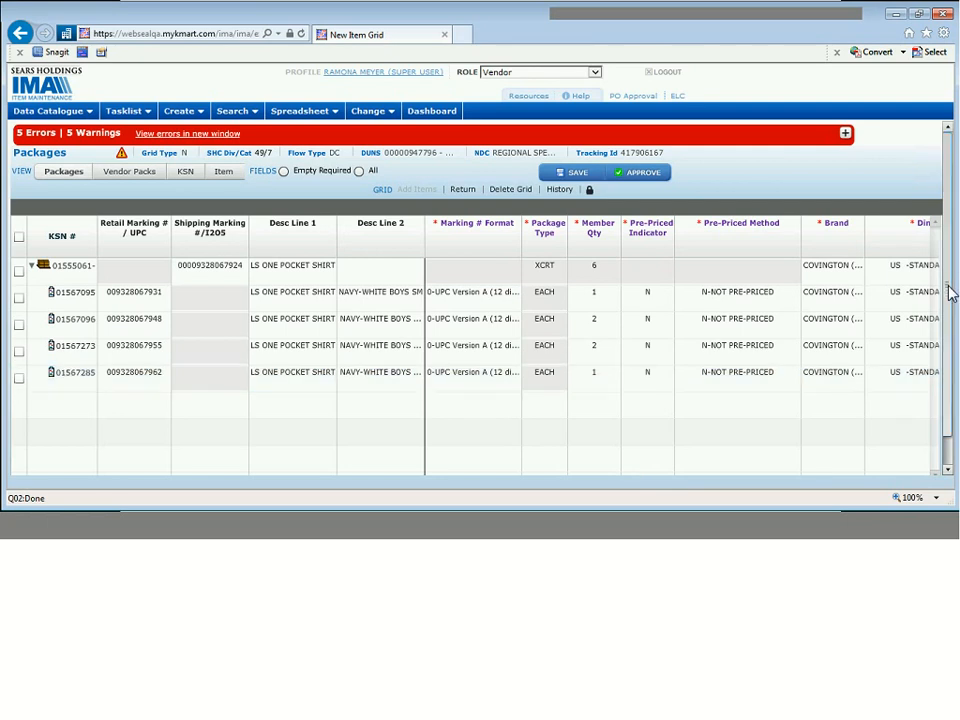
scroll(949, 295, "down", 2)
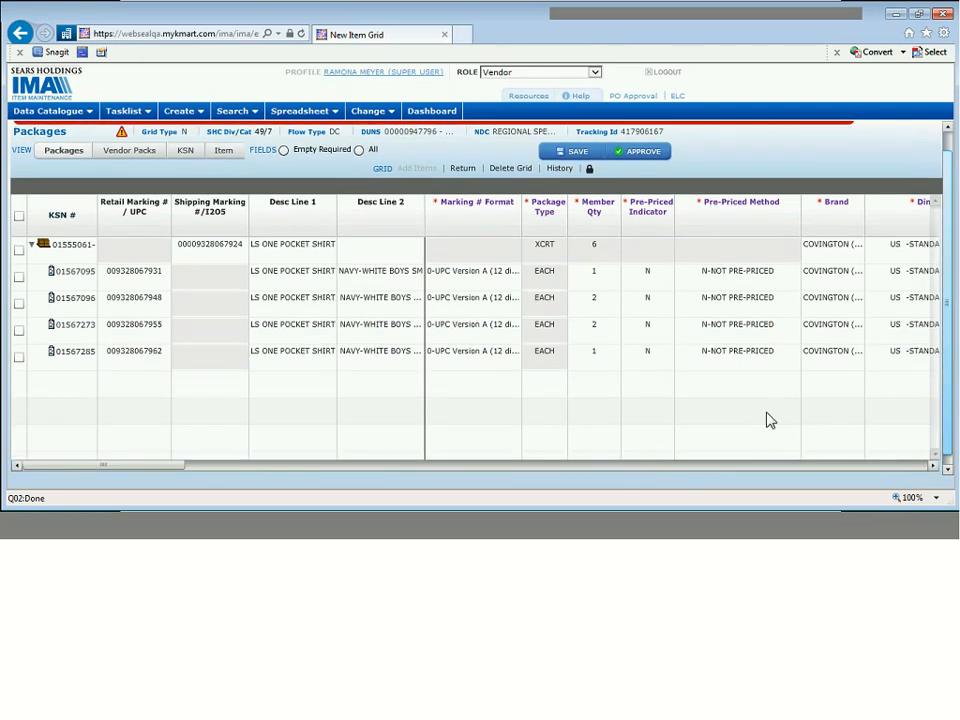
scroll(652, 468, "down", 1)
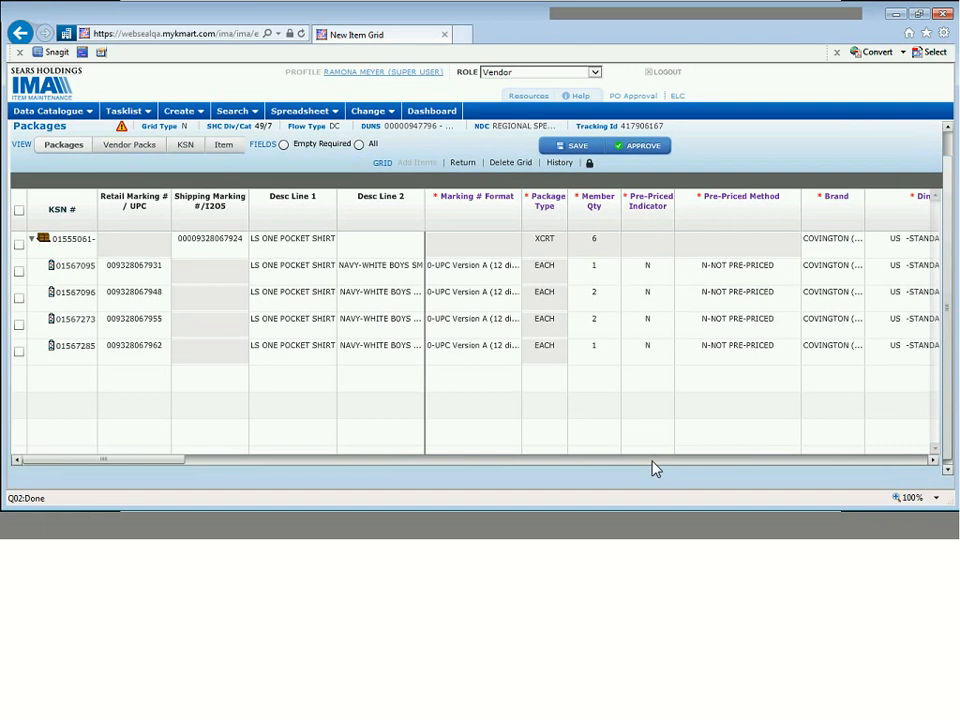
- Bring Depth, Width, Height, Cube and Weight into view and check the Cube of rows 01555061 and 01567095
left_click(934, 461)
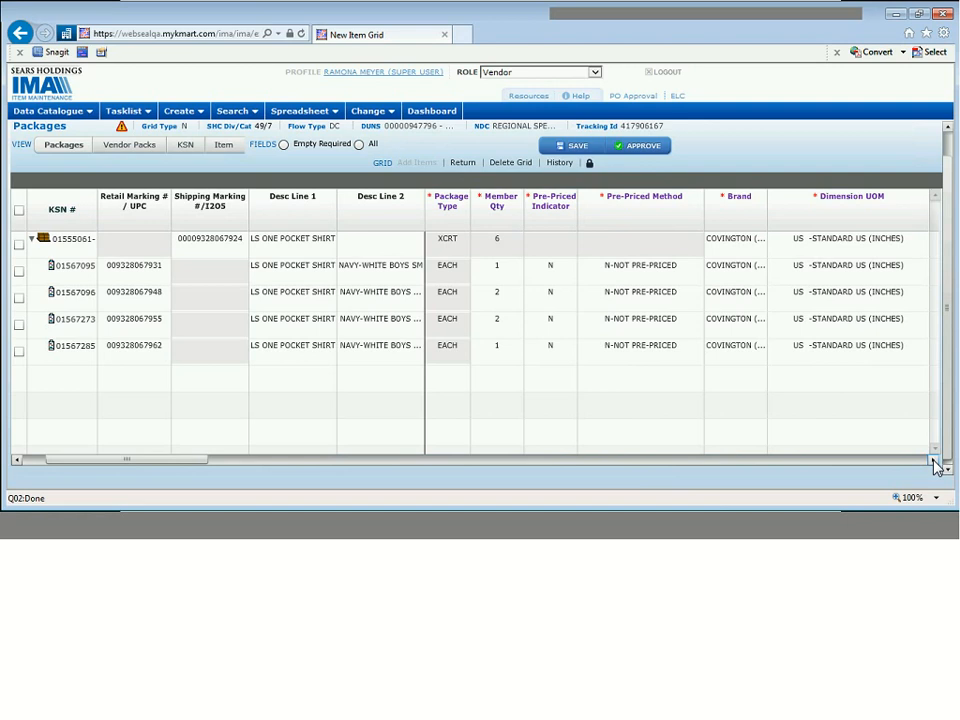
left_click(934, 461)
left_click(934, 461)
left_click(934, 461)
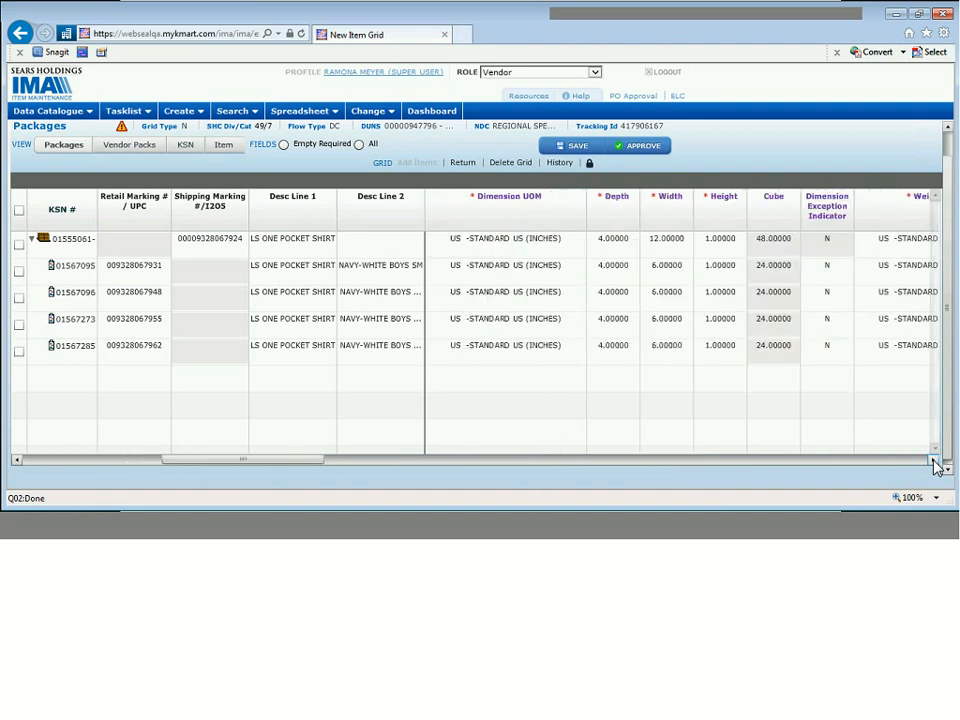
left_click(934, 461)
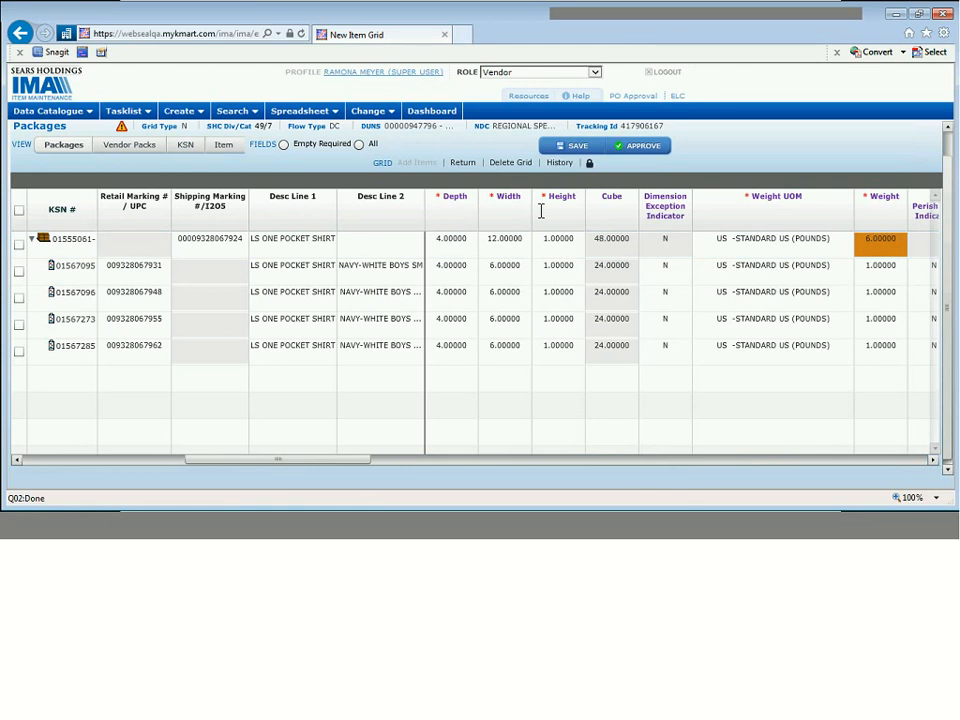
left_click(596, 240)
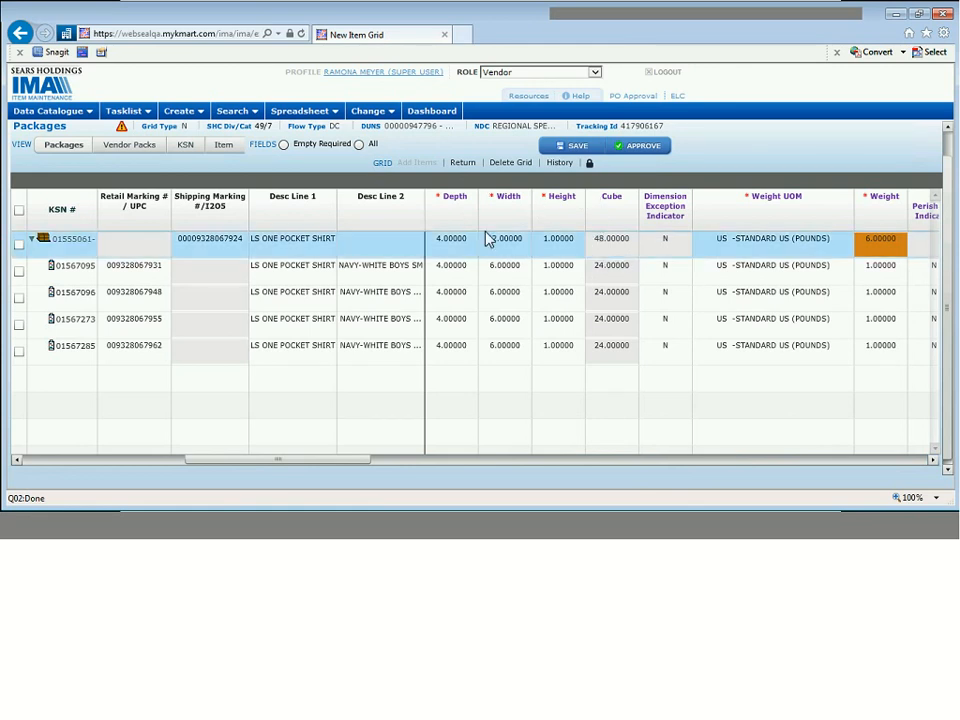
left_click(611, 265)
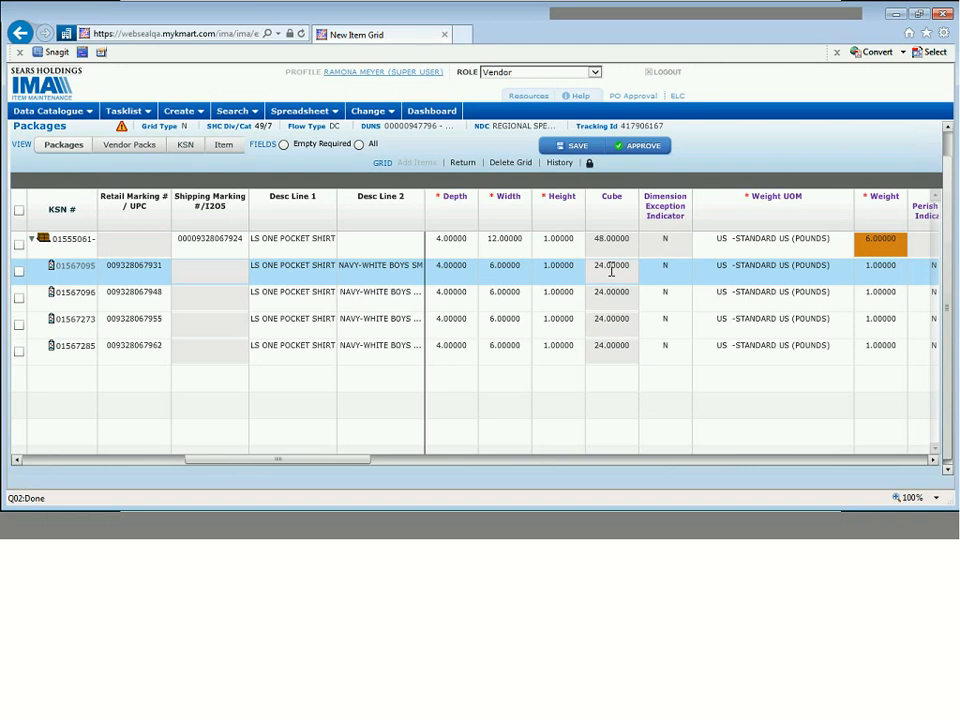
- Change carton 01555061 to Depth 8 and Height 2, then approve the grid
left_click(452, 242)
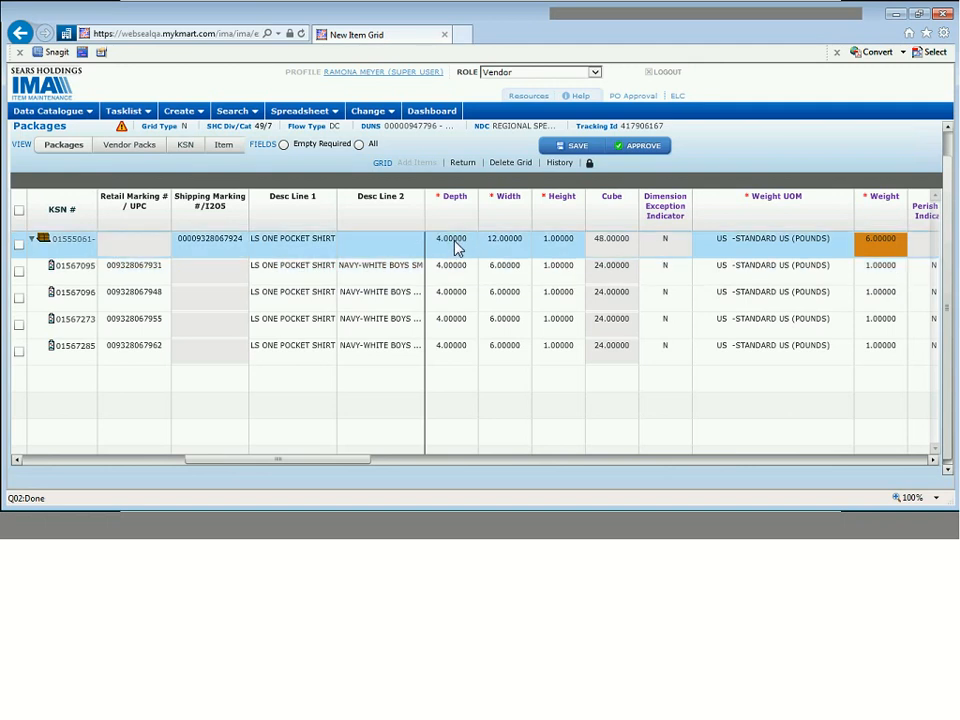
left_click(455, 243)
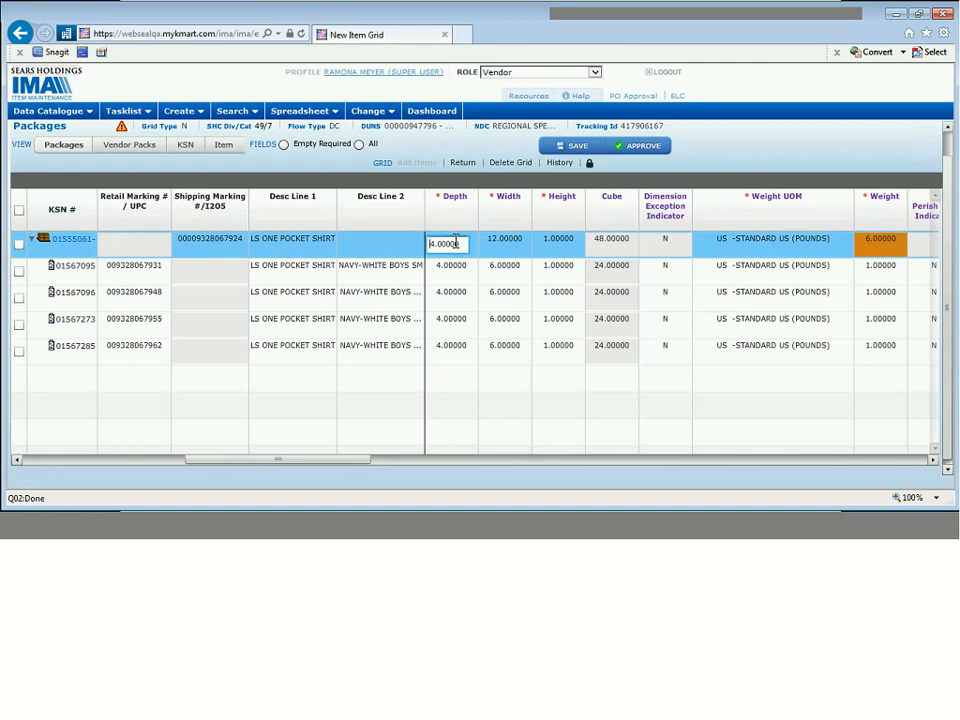
type("8")
key("Tab")
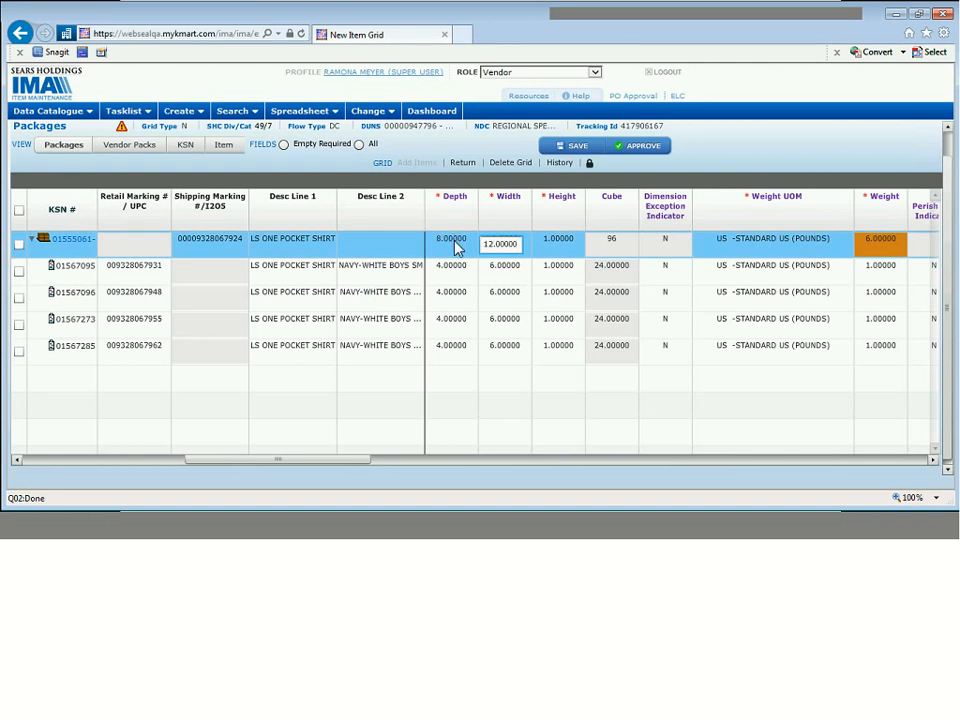
key("Tab")
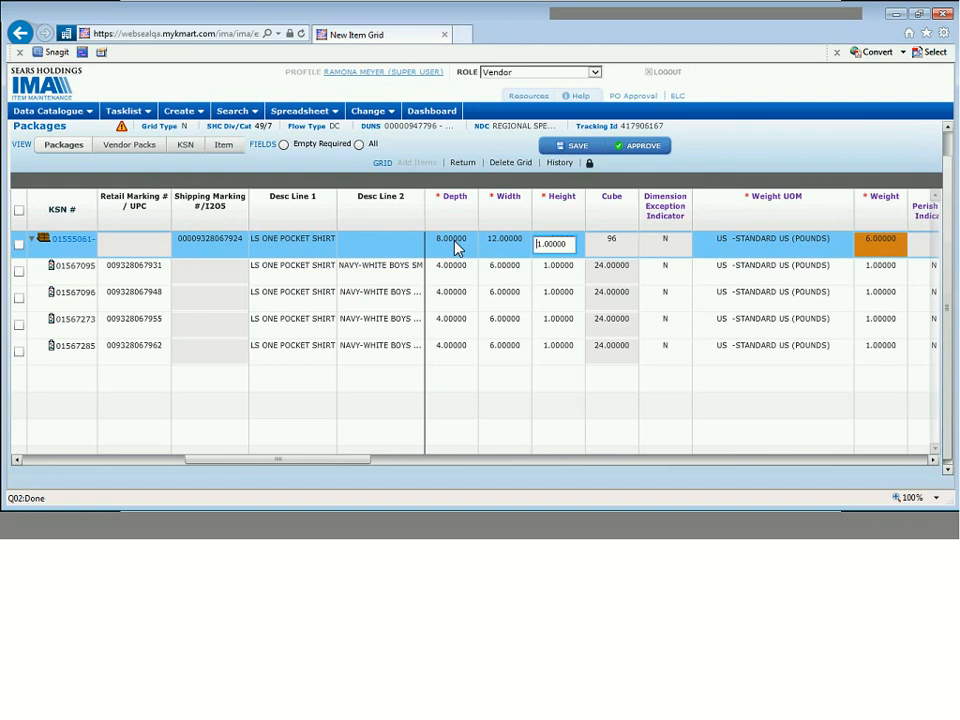
type("2")
key("Delete")
left_click(632, 175)
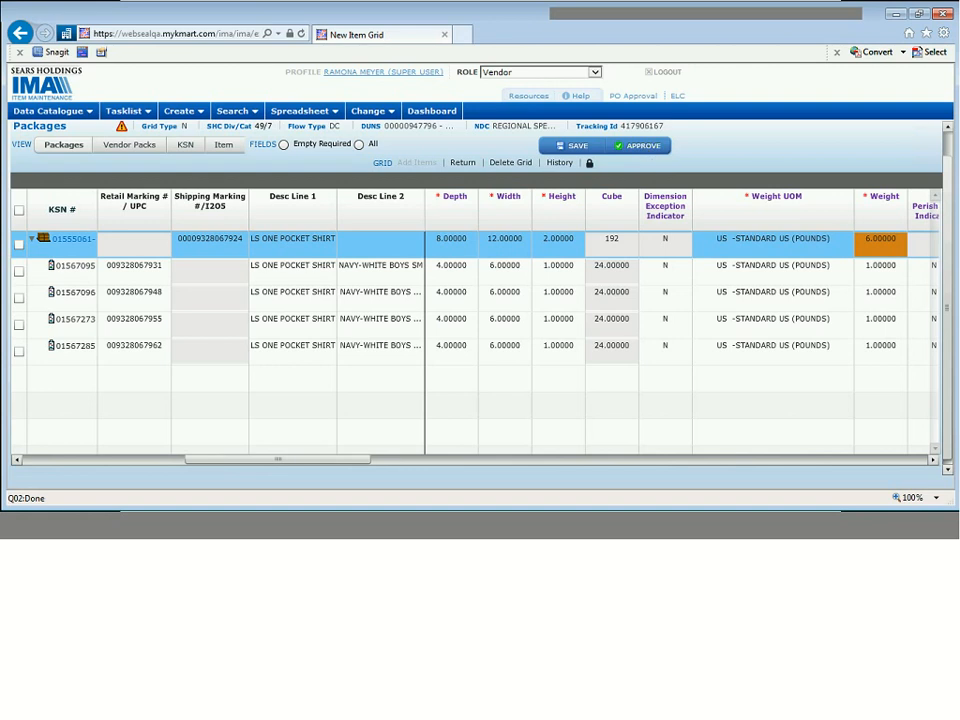
left_click(645, 149)
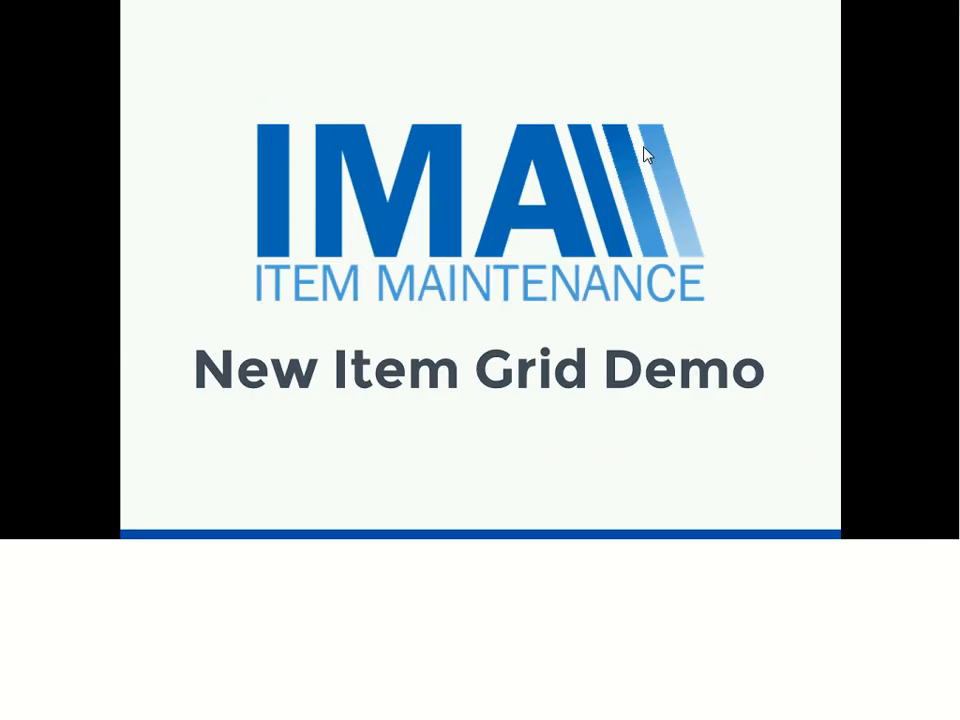
- Advance the slideshow to the Key Points to Remember slide
left_click(644, 148)
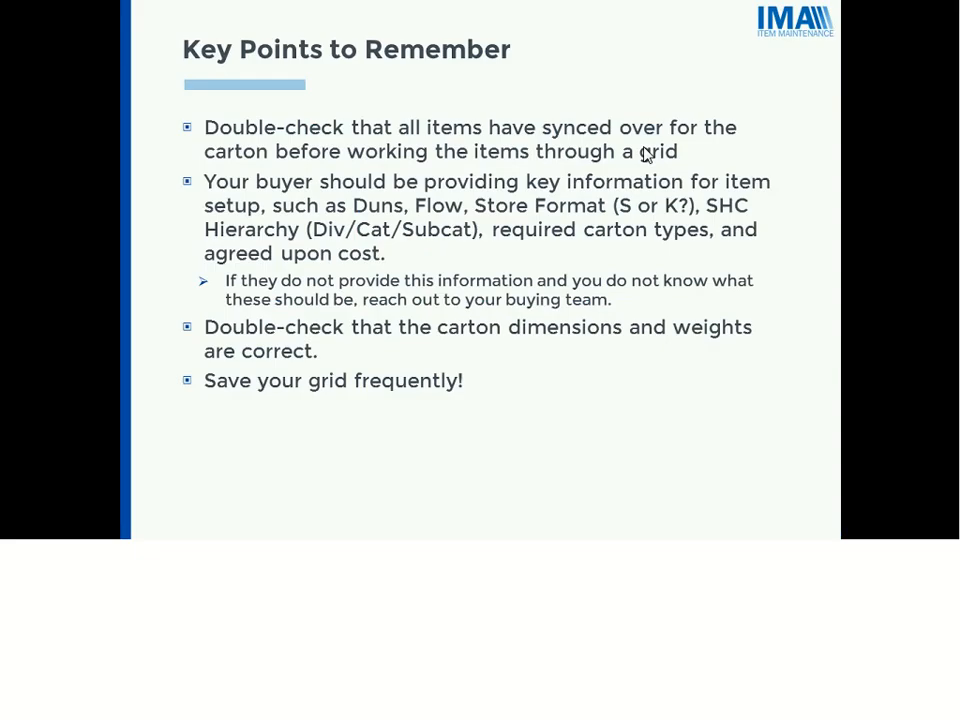